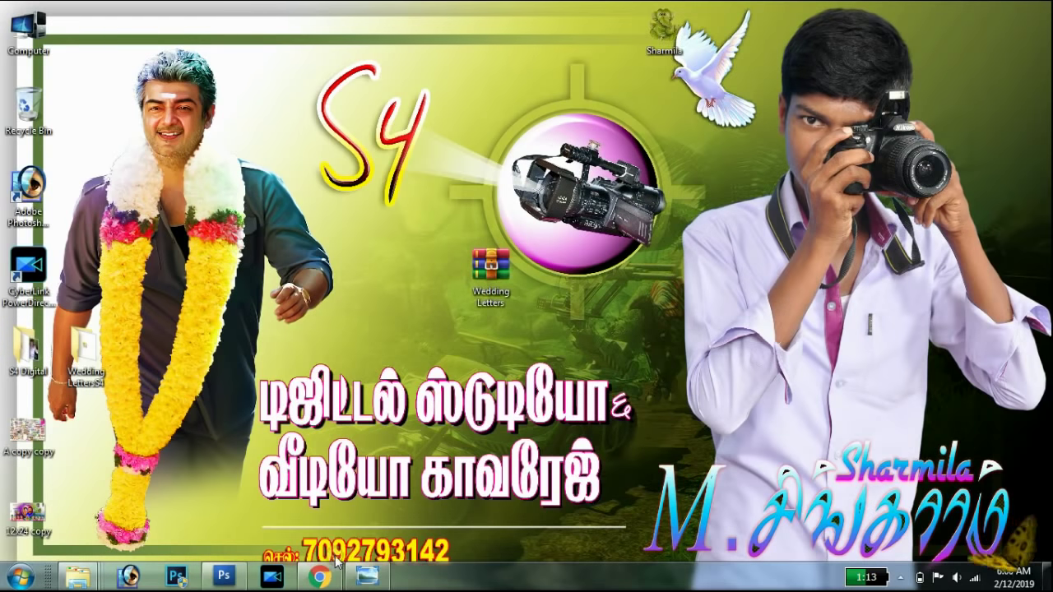
Refresh the desktop, glance at the YouTube channel in Chrome, then bring Photoshop forward
{"action": "right_click", "coordinate": [296, 436]}
{"action": "left_click", "coordinate": [380, 283]}
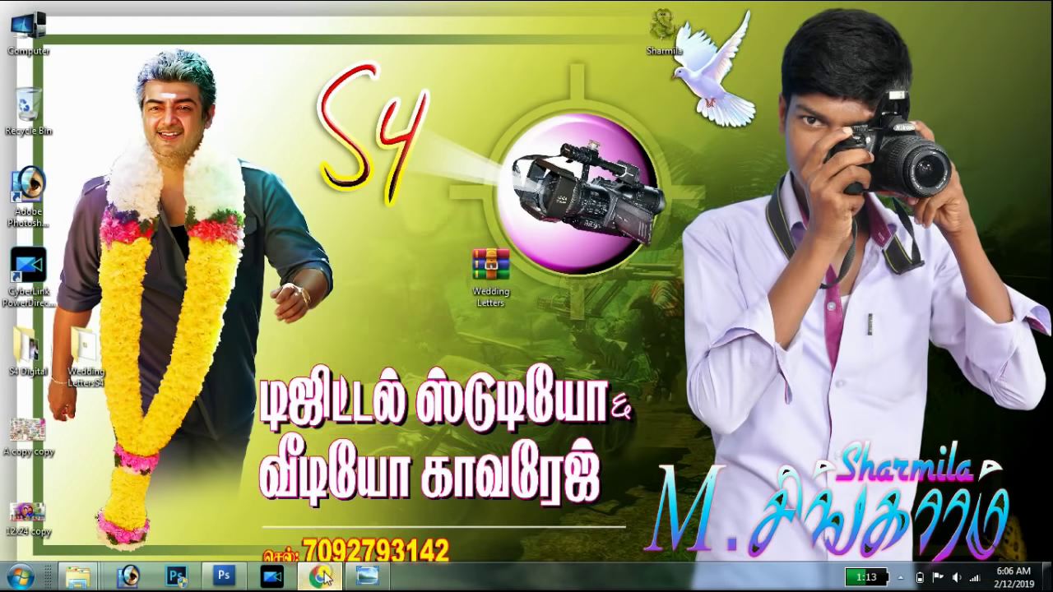
{"action": "left_click", "coordinate": [319, 576]}
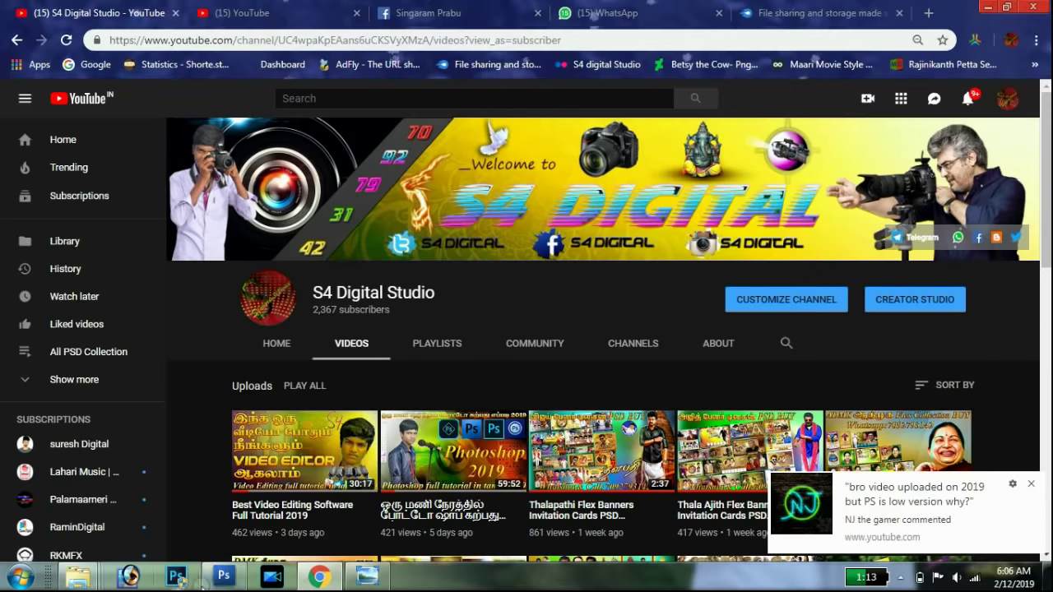
{"action": "left_click", "coordinate": [224, 575]}
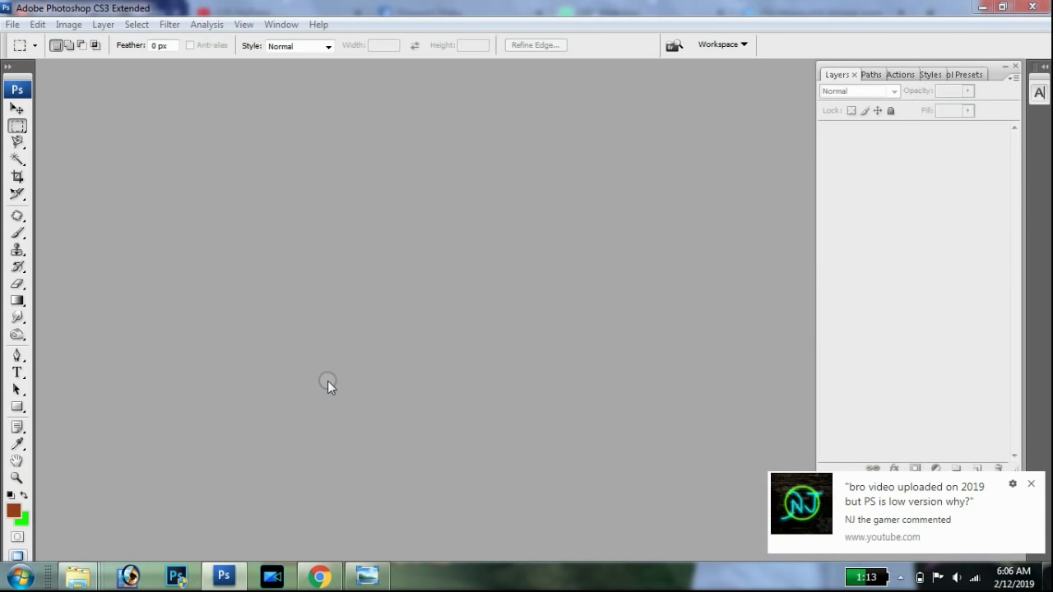
Open the Wedding letters PSD from the Wedding LettersS4 folder, viewing the collage while it loads
{"action": "double_click", "coordinate": [327, 383]}
{"action": "double_click", "coordinate": [461, 264]}
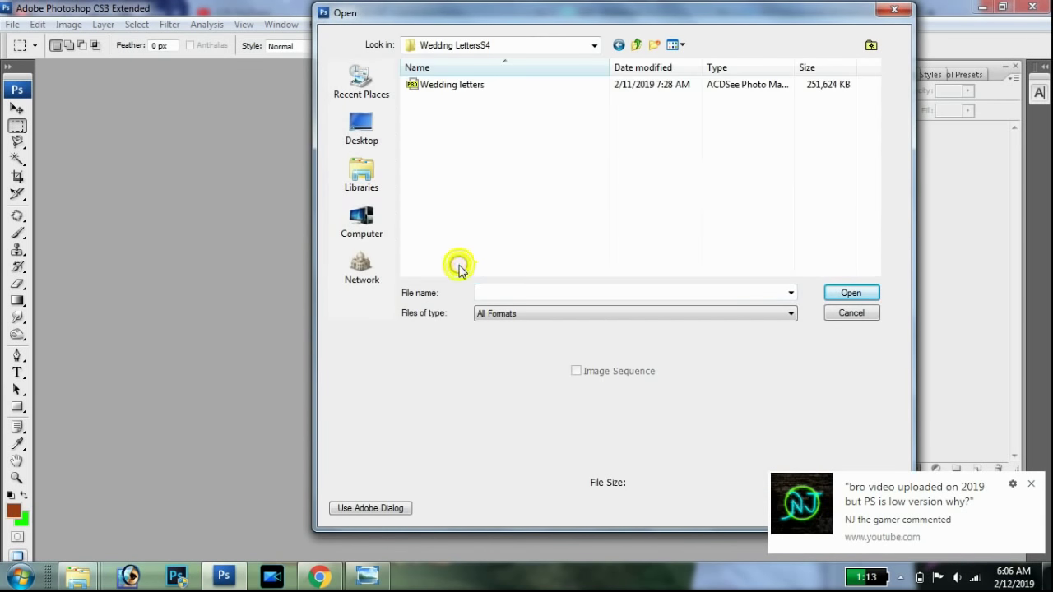
{"action": "double_click", "coordinate": [443, 91]}
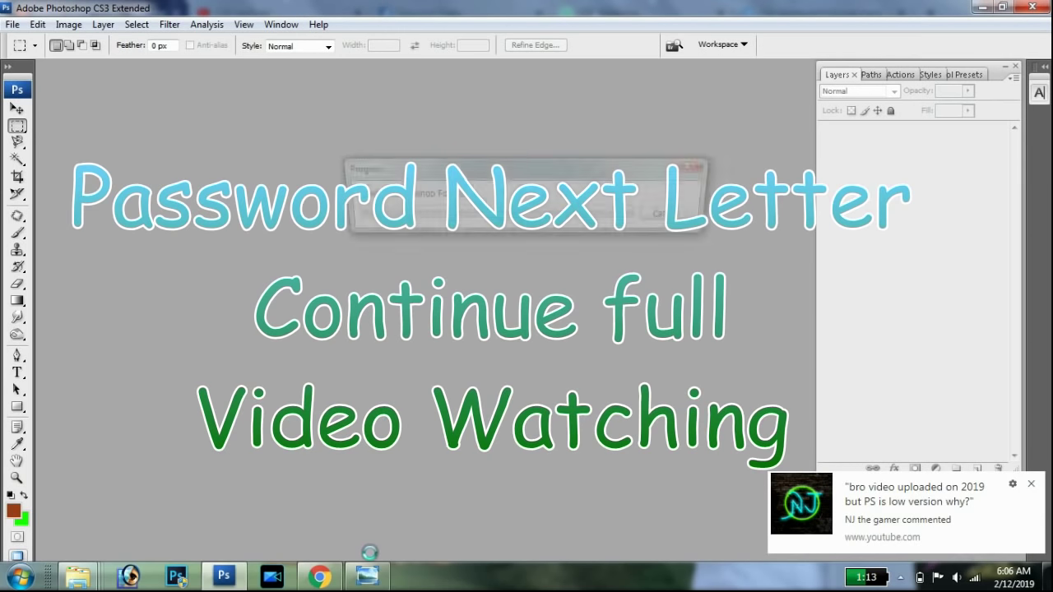
{"action": "left_click", "coordinate": [366, 580]}
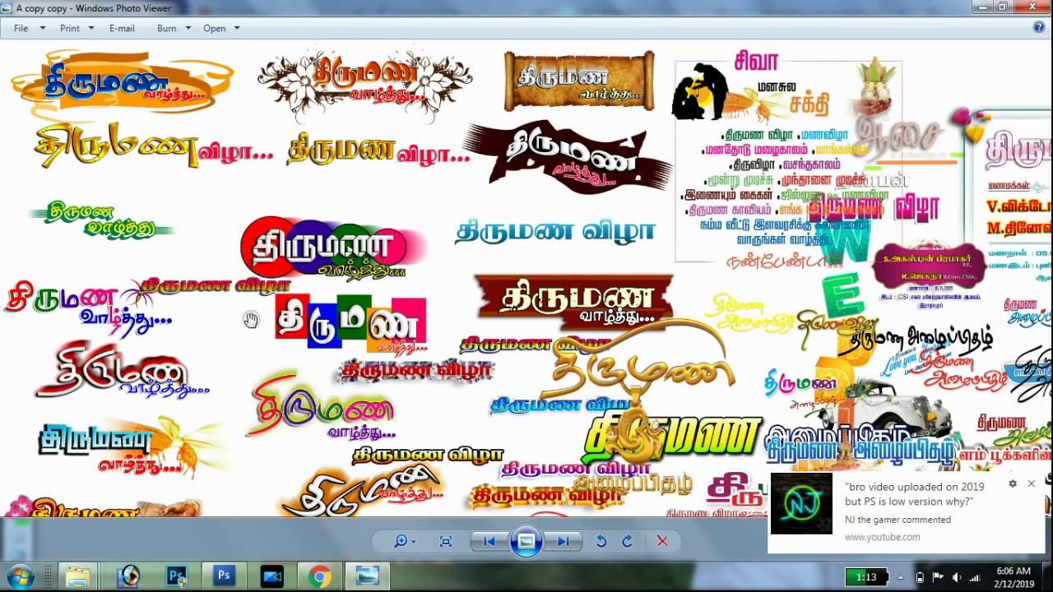
Zoom and pan the A copy copy collage to the calendar date logos, then return to Photoshop
{"action": "scroll", "coordinate": [251, 320], "scroll_direction": "up", "scroll_amount": 2}
{"action": "scroll", "coordinate": [159, 247], "scroll_direction": "down", "scroll_amount": 1}
{"action": "scroll", "coordinate": [614, 416], "scroll_direction": "up", "scroll_amount": 1}
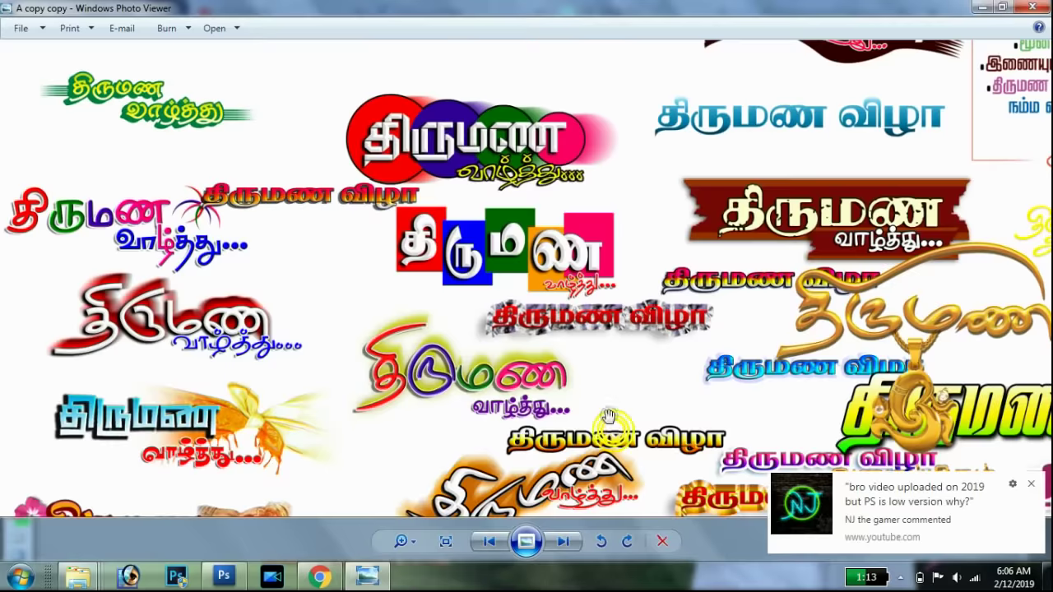
{"action": "scroll", "coordinate": [609, 415], "scroll_direction": "down", "scroll_amount": 1}
{"action": "scroll", "coordinate": [609, 416], "scroll_direction": "down", "scroll_amount": 1}
{"action": "scroll", "coordinate": [609, 415], "scroll_direction": "down", "scroll_amount": 1}
{"action": "scroll", "coordinate": [605, 407], "scroll_direction": "up", "scroll_amount": 1}
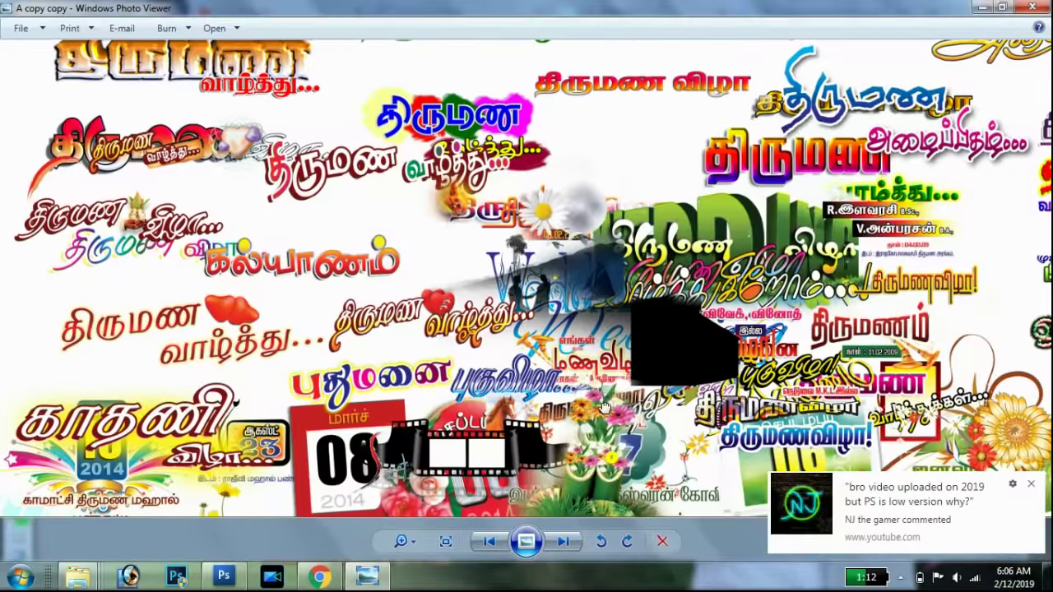
{"action": "mouse_move", "coordinate": [604, 407]}
{"action": "left_mouse_down"}
{"action": "mouse_move", "coordinate": [528, 328]}
{"action": "mouse_move", "coordinate": [578, 308]}
{"action": "mouse_move", "coordinate": [610, 236]}
{"action": "mouse_move", "coordinate": [665, 258]}
{"action": "mouse_move", "coordinate": [649, 443]}
{"action": "mouse_move", "coordinate": [683, 457]}
{"action": "left_mouse_up"}
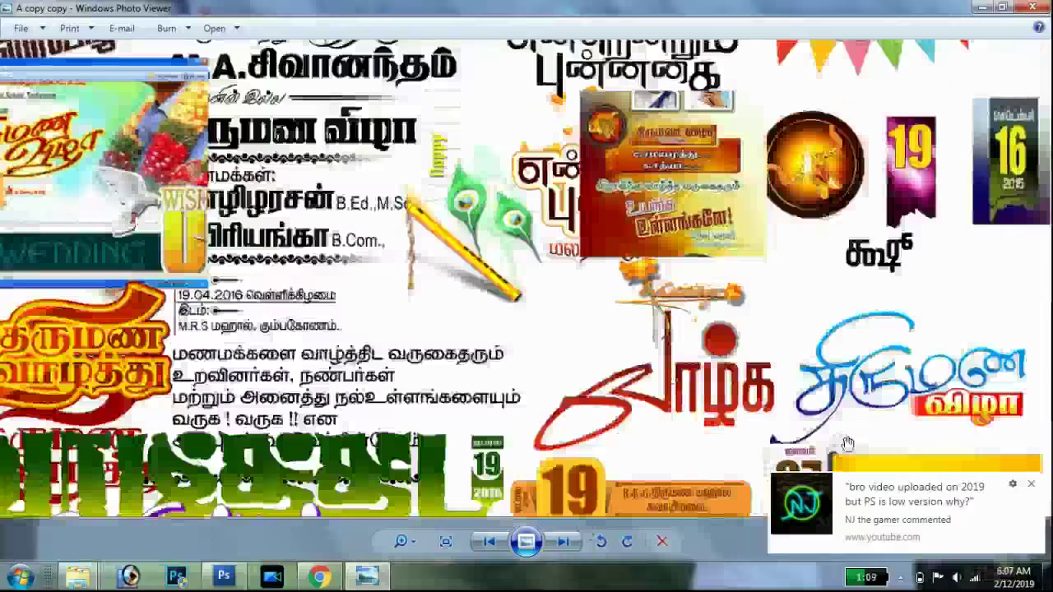
{"action": "left_click", "coordinate": [1031, 484]}
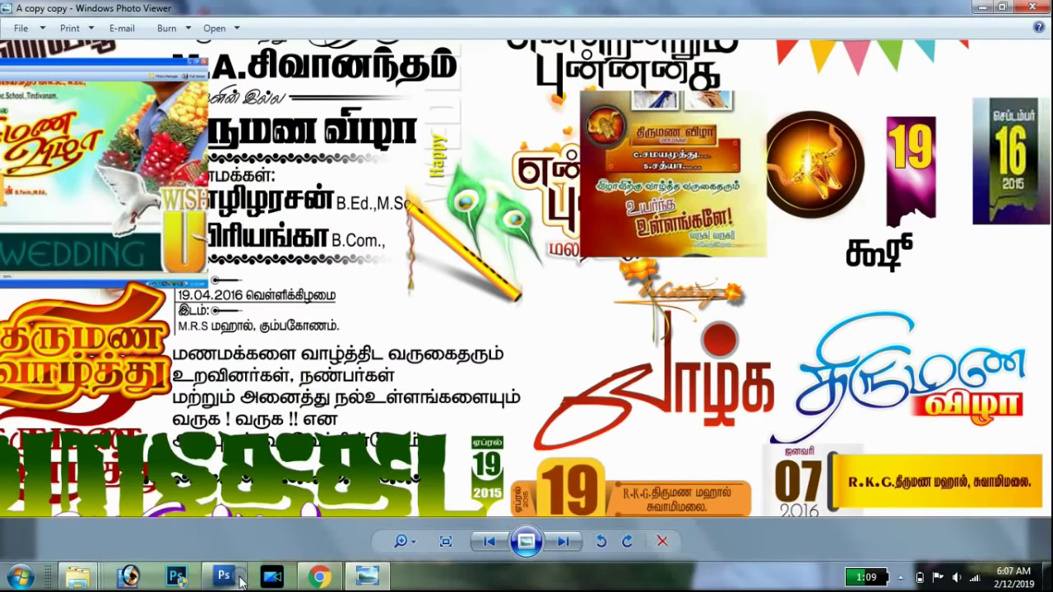
{"action": "left_click", "coordinate": [239, 579]}
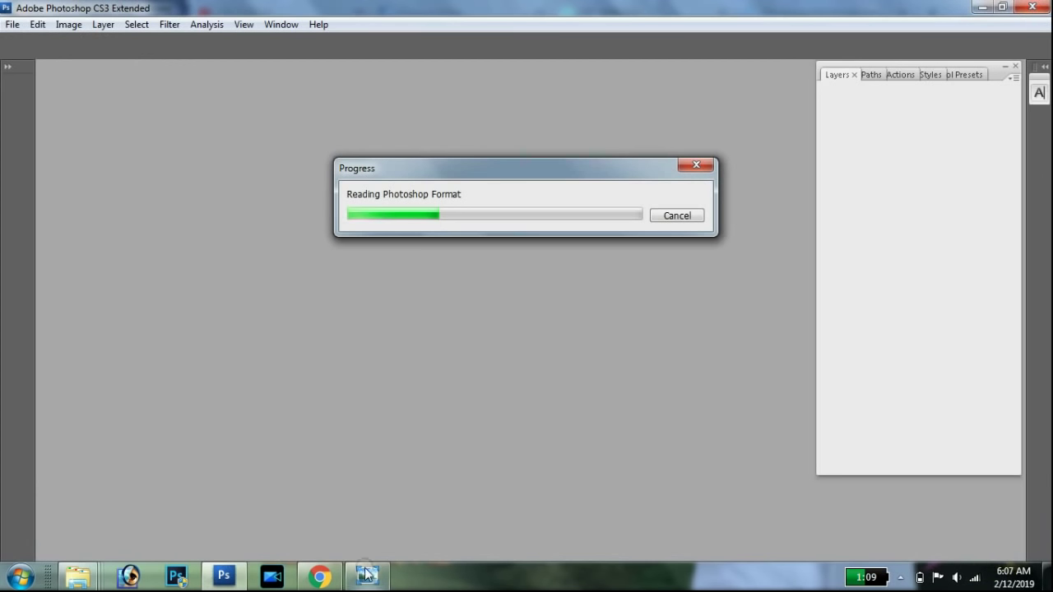
Bring up the Photoshop folder on Removable Disk (G:) and maximize its window
{"action": "left_click", "coordinate": [367, 575]}
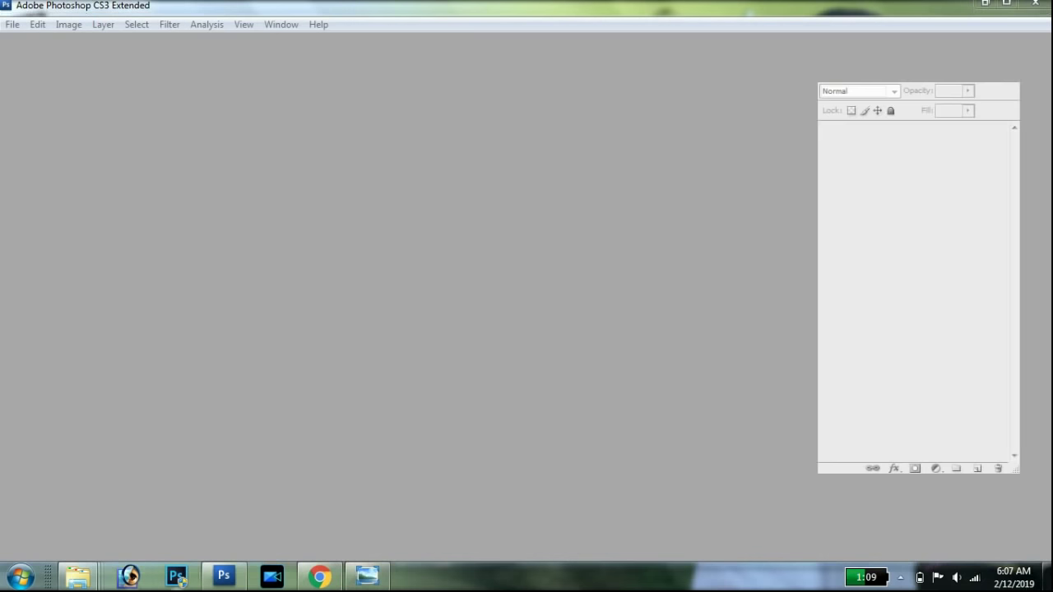
{"action": "mouse_move", "coordinate": [79, 576]}
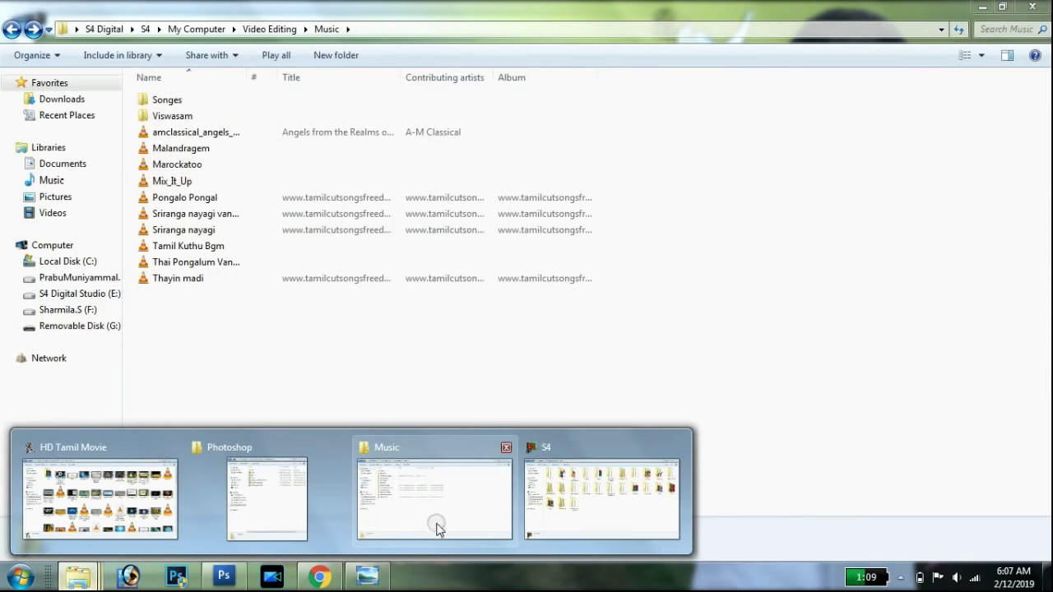
{"action": "left_click", "coordinate": [263, 512]}
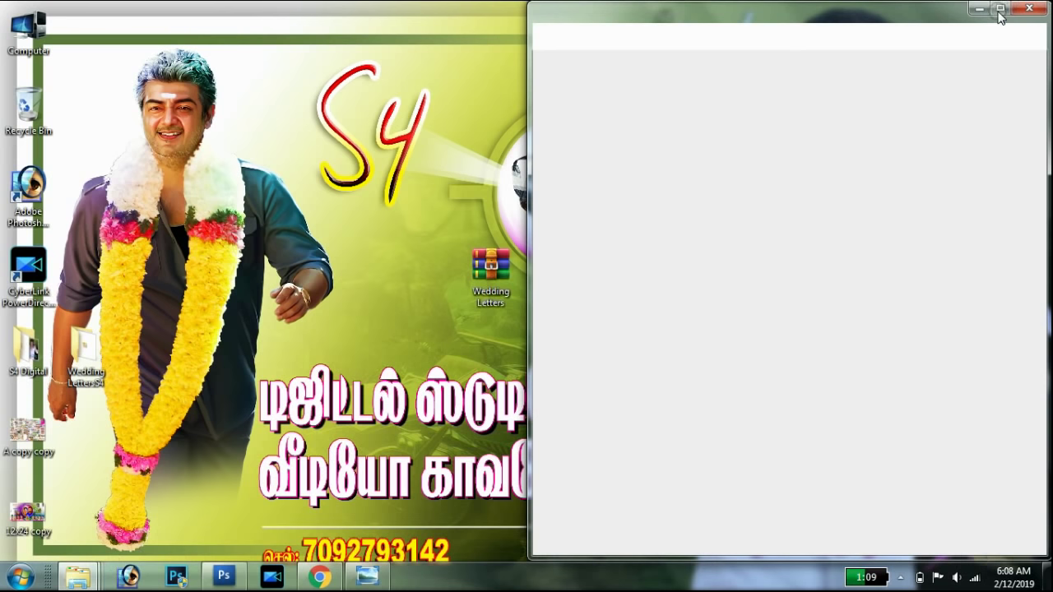
{"action": "left_click", "coordinate": [1000, 10]}
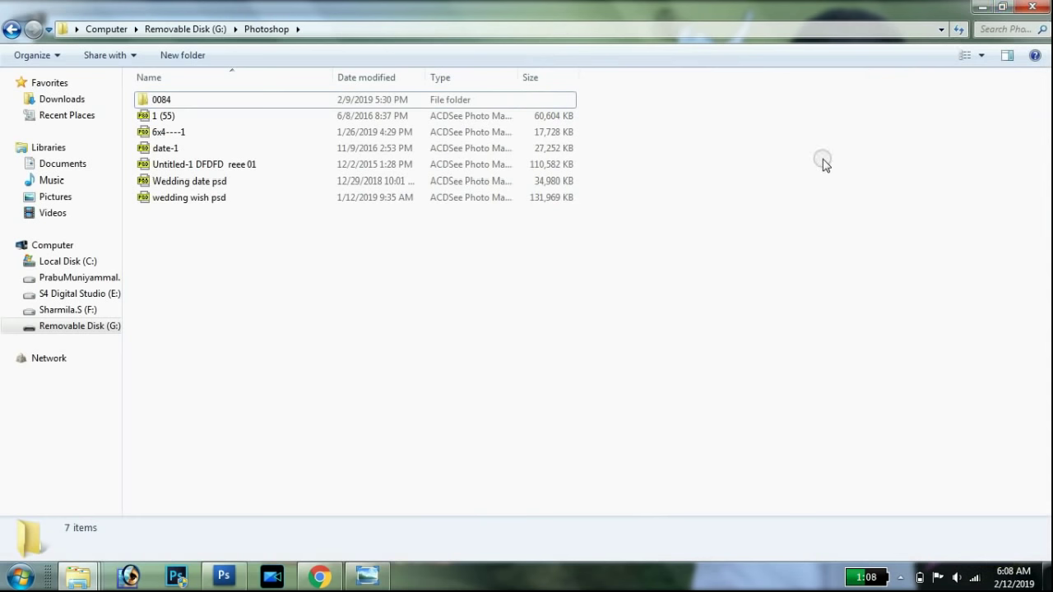
Check the 1 (55) PSD's 59.1 MB details, dismiss the notification, and select the 0084 folder
{"action": "left_click", "coordinate": [238, 120]}
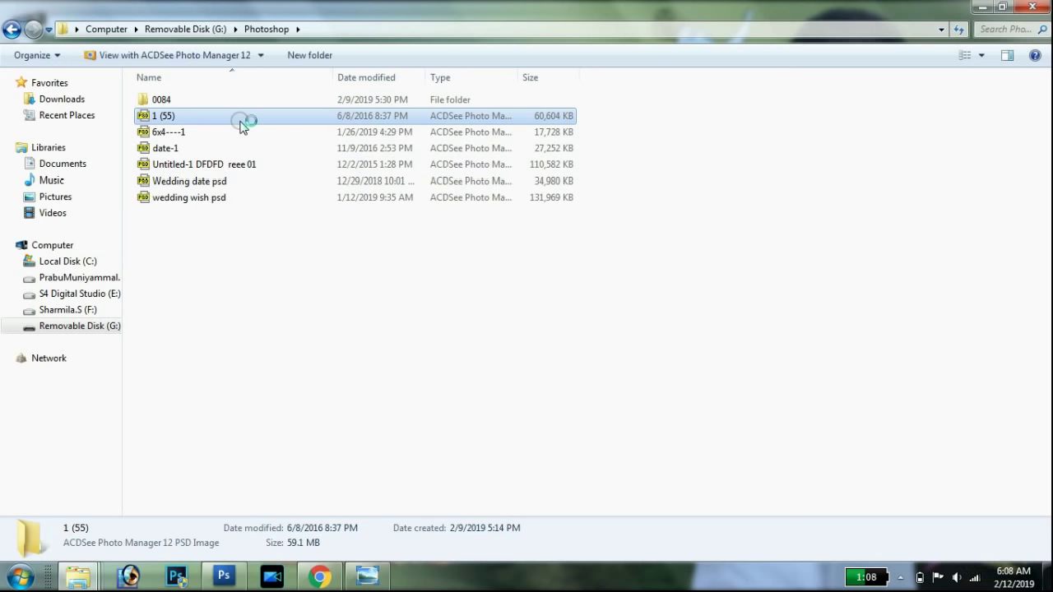
{"action": "left_click", "coordinate": [1034, 486]}
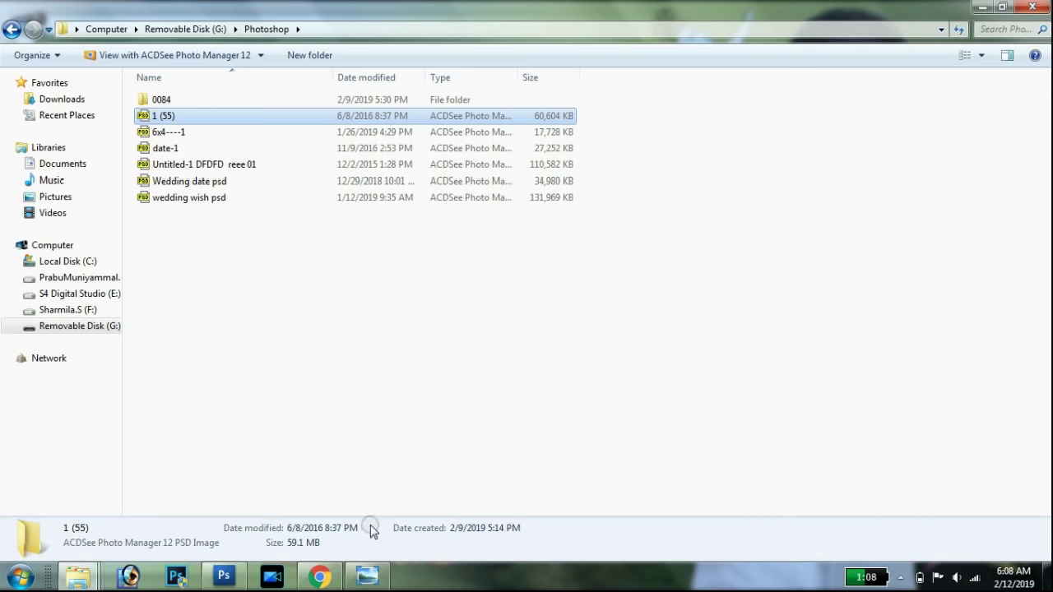
{"action": "left_click", "coordinate": [499, 101]}
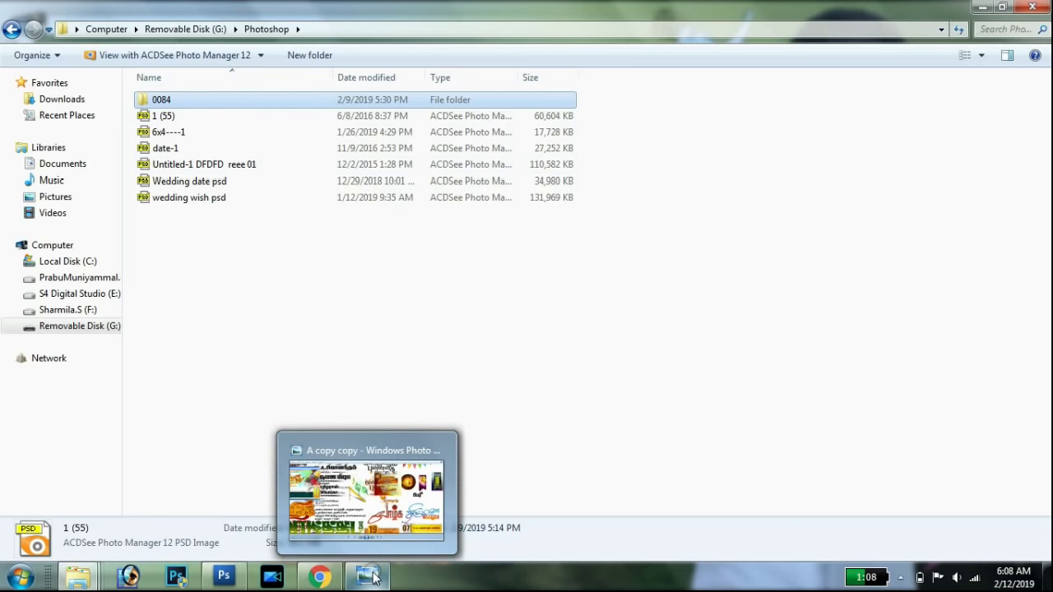
Return to the A copy copy collage in Photo Viewer and zoom out to see it whole
{"action": "left_click", "coordinate": [370, 578]}
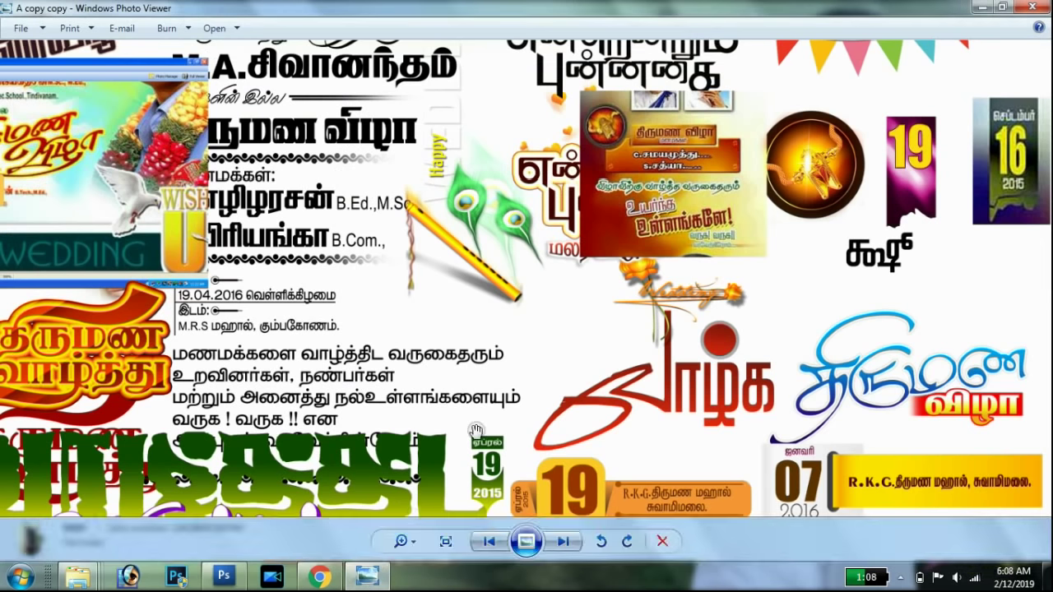
{"action": "scroll", "coordinate": [476, 429], "scroll_direction": "down", "scroll_amount": 1}
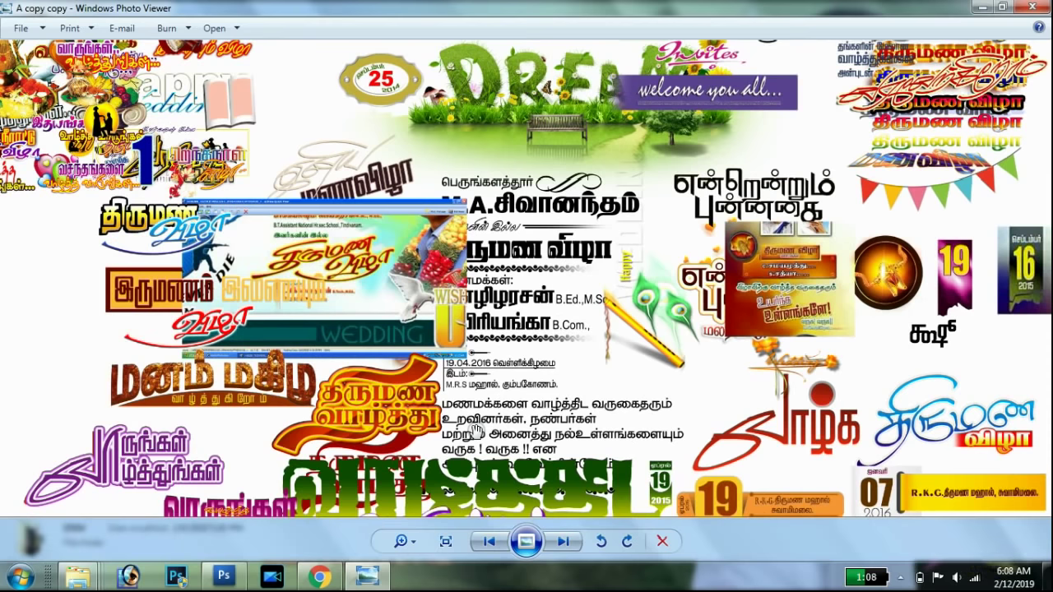
{"action": "scroll", "coordinate": [477, 429], "scroll_direction": "down", "scroll_amount": 1}
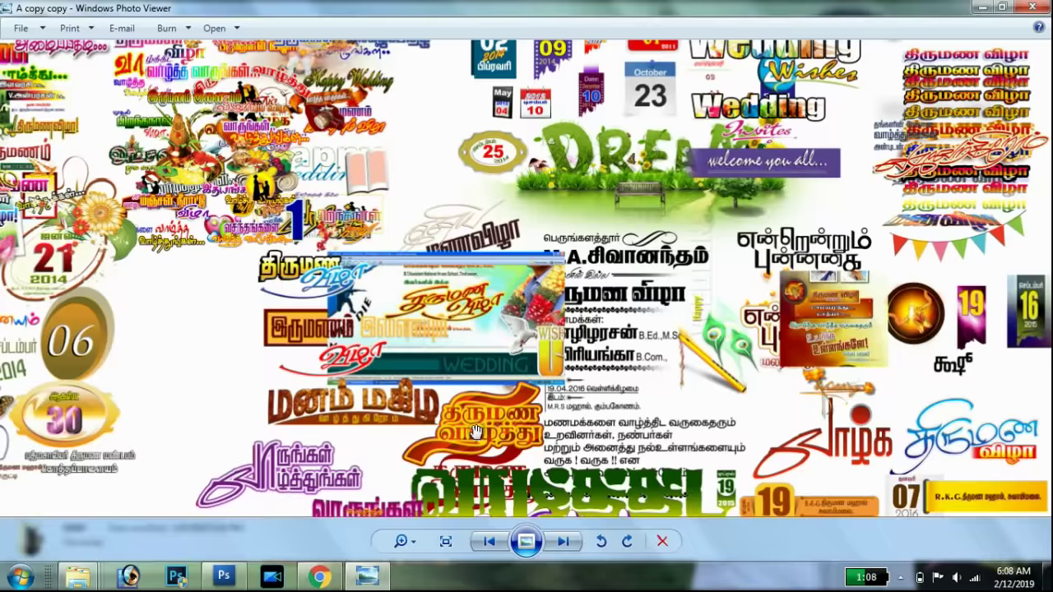
{"action": "scroll", "coordinate": [476, 429], "scroll_direction": "down", "scroll_amount": 1}
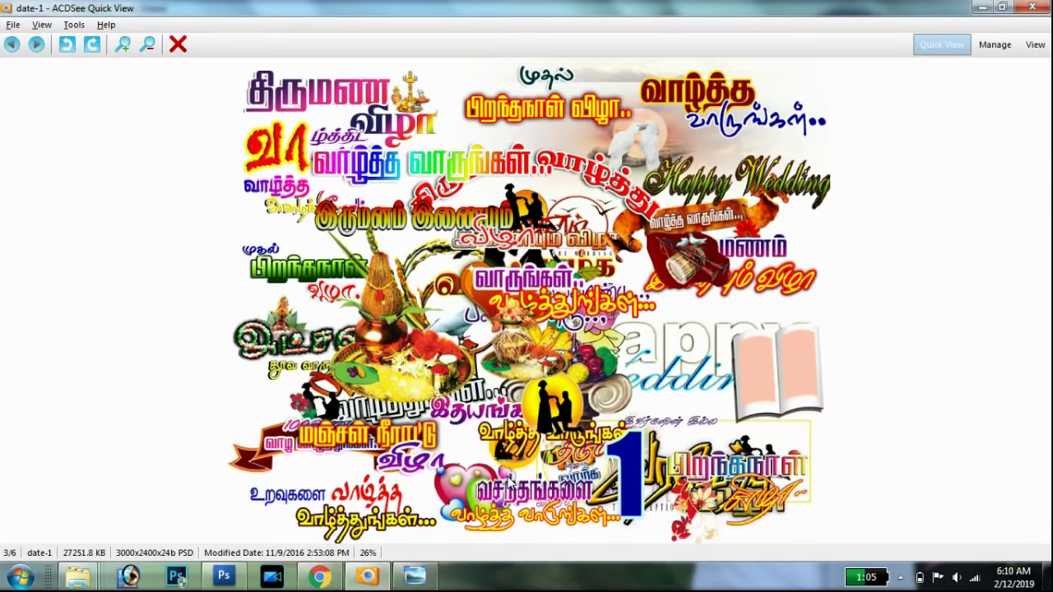
Browse the PSDs in ACDSee Quick View through to wedding wish psd, then close the viewer
{"action": "scroll", "coordinate": [511, 483], "scroll_direction": "up", "scroll_amount": 2}
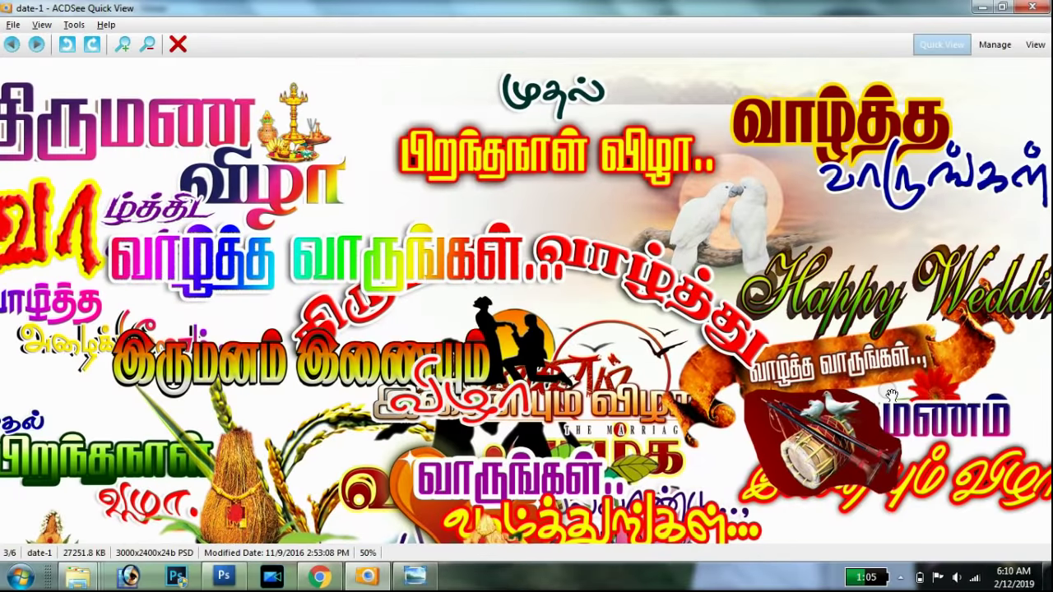
{"action": "scroll", "coordinate": [892, 395], "scroll_direction": "down", "scroll_amount": 4}
{"action": "scroll", "coordinate": [946, 420], "scroll_direction": "up", "scroll_amount": 2}
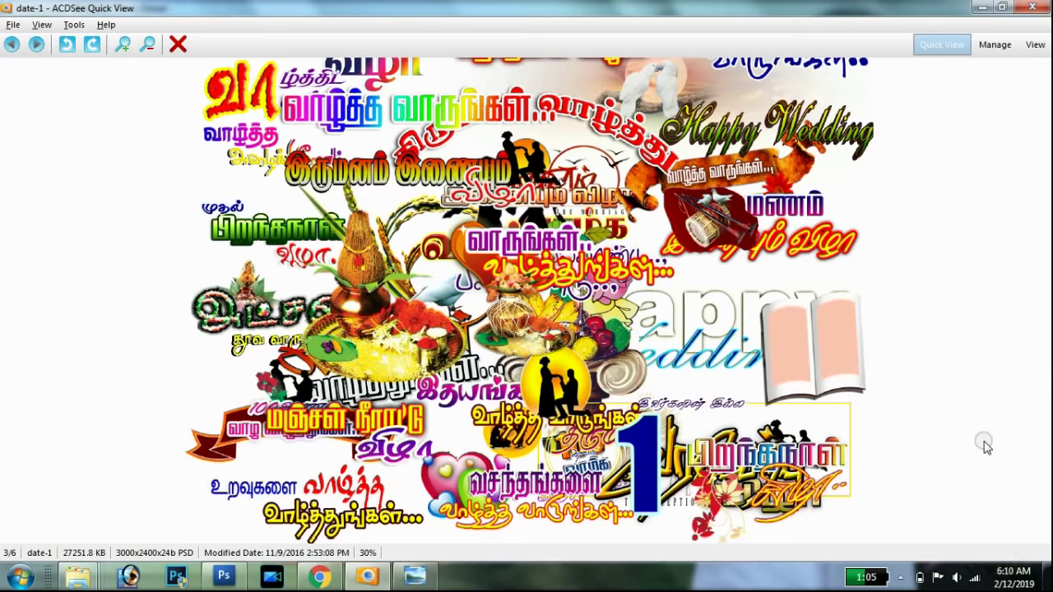
{"action": "scroll", "coordinate": [987, 447], "scroll_direction": "down", "scroll_amount": 1}
{"action": "key", "text": "Page_Down"}
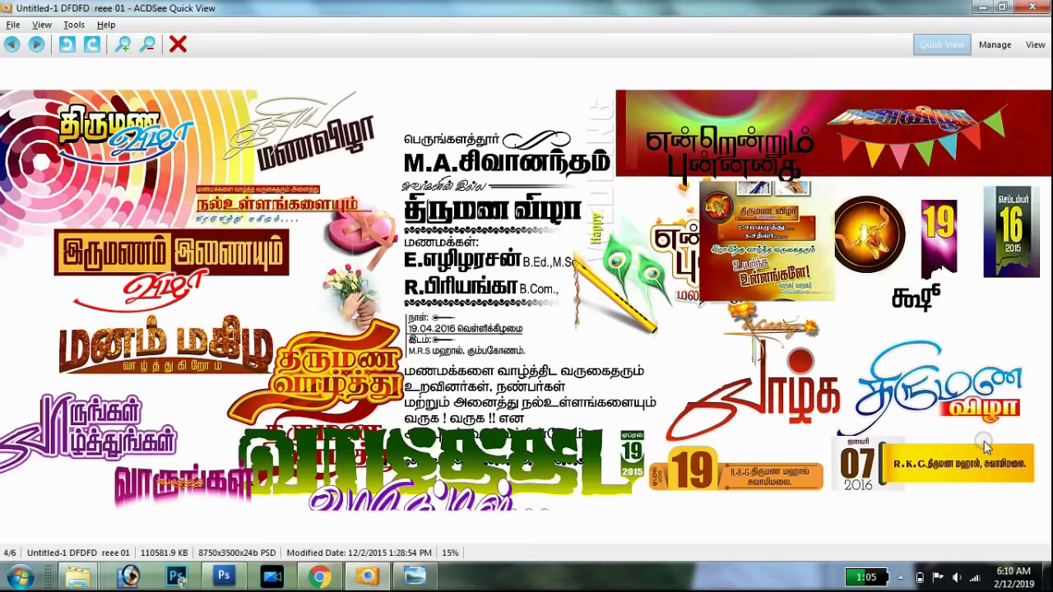
{"action": "key", "text": "Page_Down"}
{"action": "key", "text": "Page_Down"}
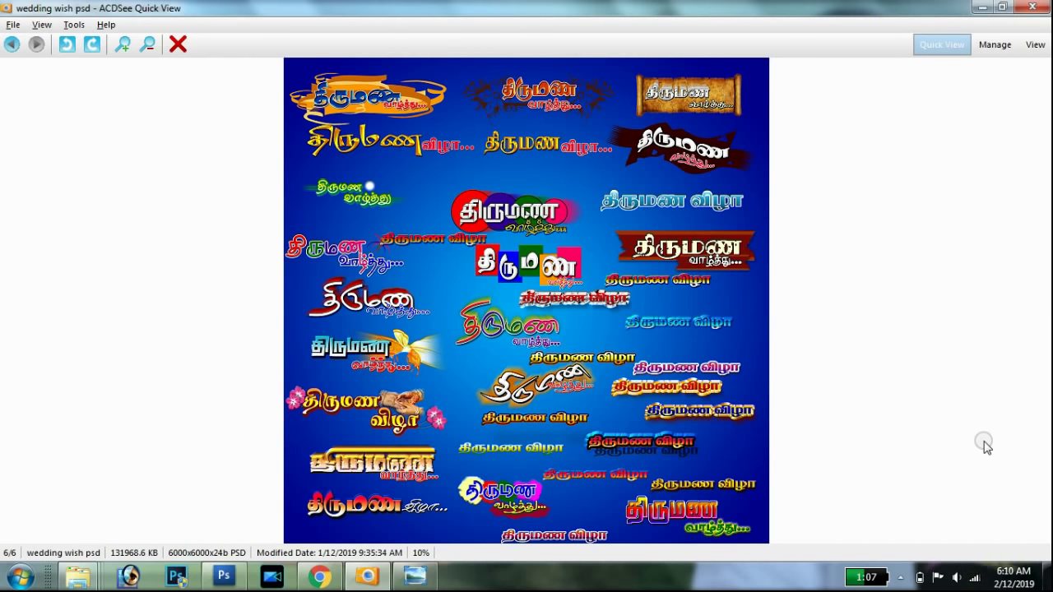
{"action": "left_click", "coordinate": [1030, 7]}
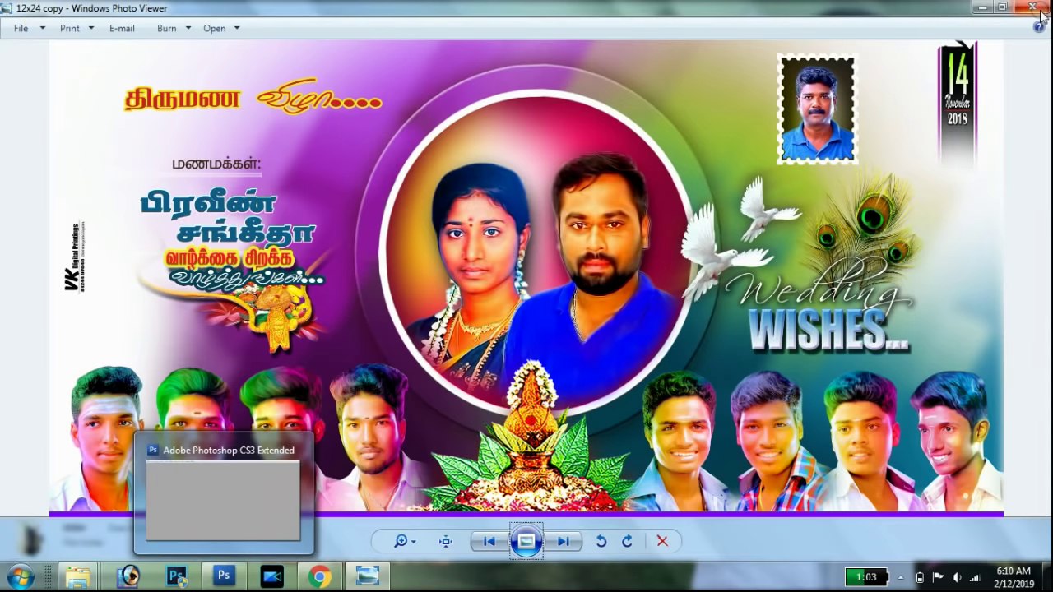
Close the banner viewer and show the Photoshop folder on Removable Disk (G:) as Large Icons
{"action": "left_click", "coordinate": [1033, 7]}
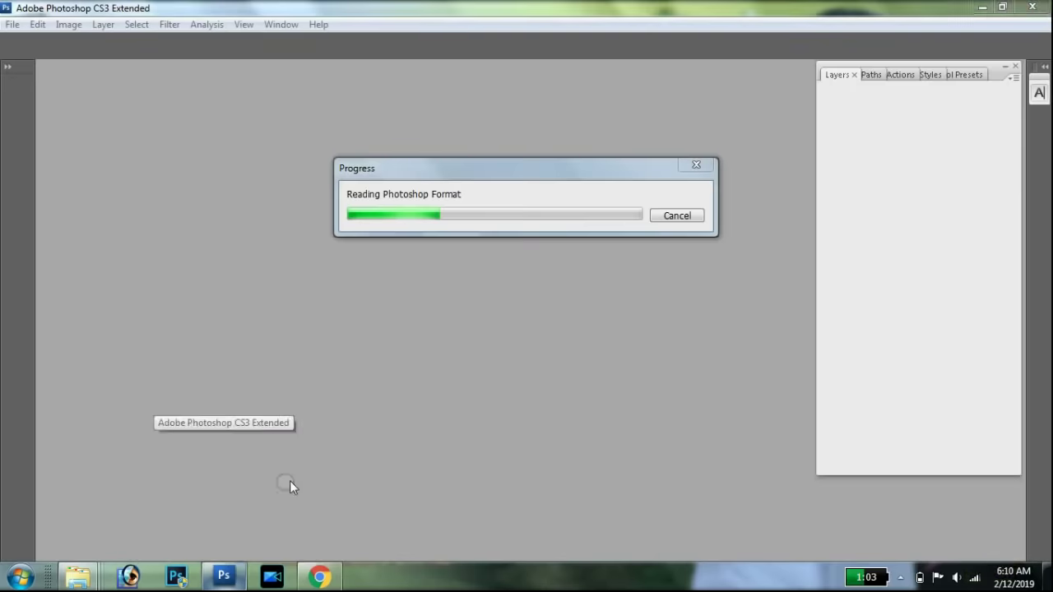
{"action": "left_click", "coordinate": [289, 480]}
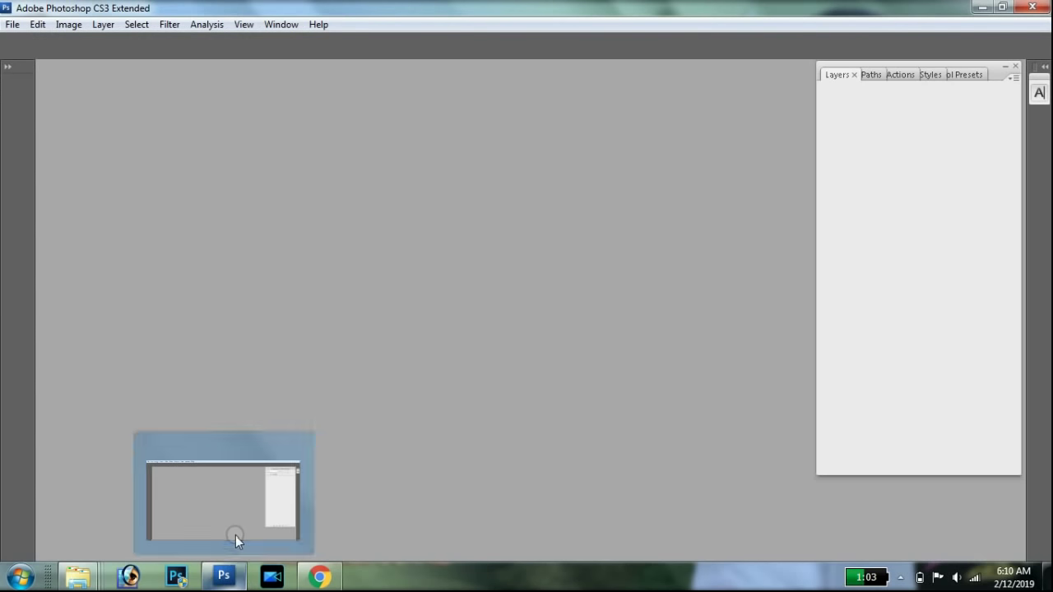
{"action": "mouse_move", "coordinate": [223, 576]}
{"action": "left_click", "coordinate": [236, 536]}
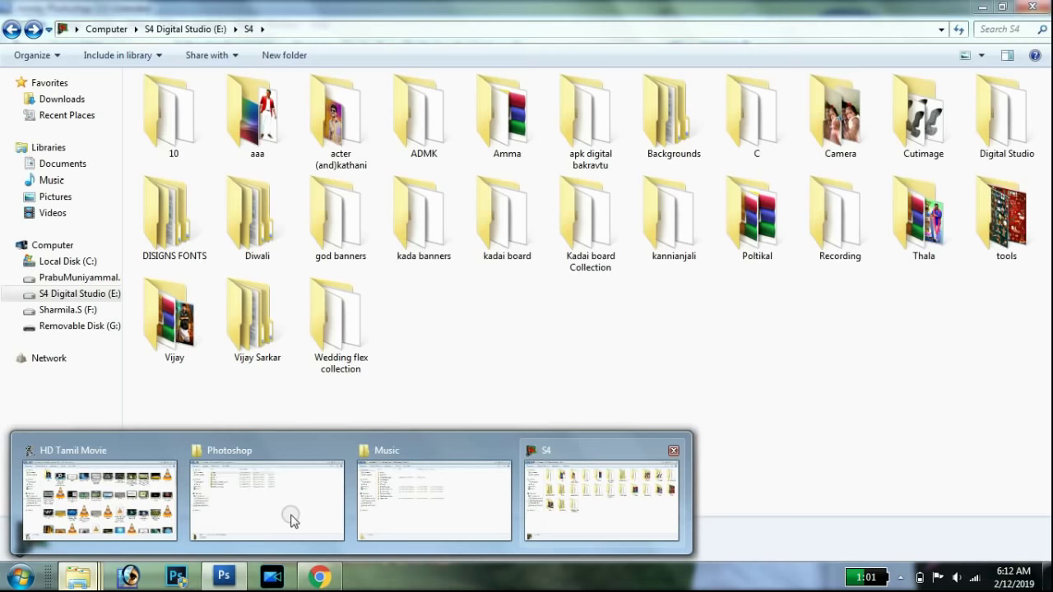
{"action": "mouse_move", "coordinate": [78, 577]}
{"action": "left_click", "coordinate": [291, 518]}
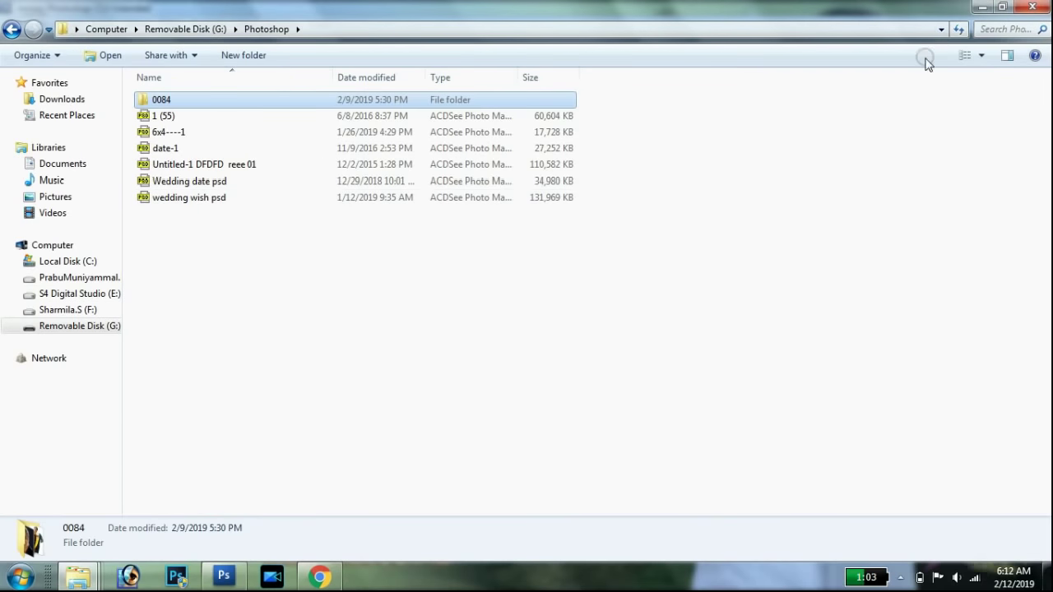
{"action": "left_click", "coordinate": [981, 64]}
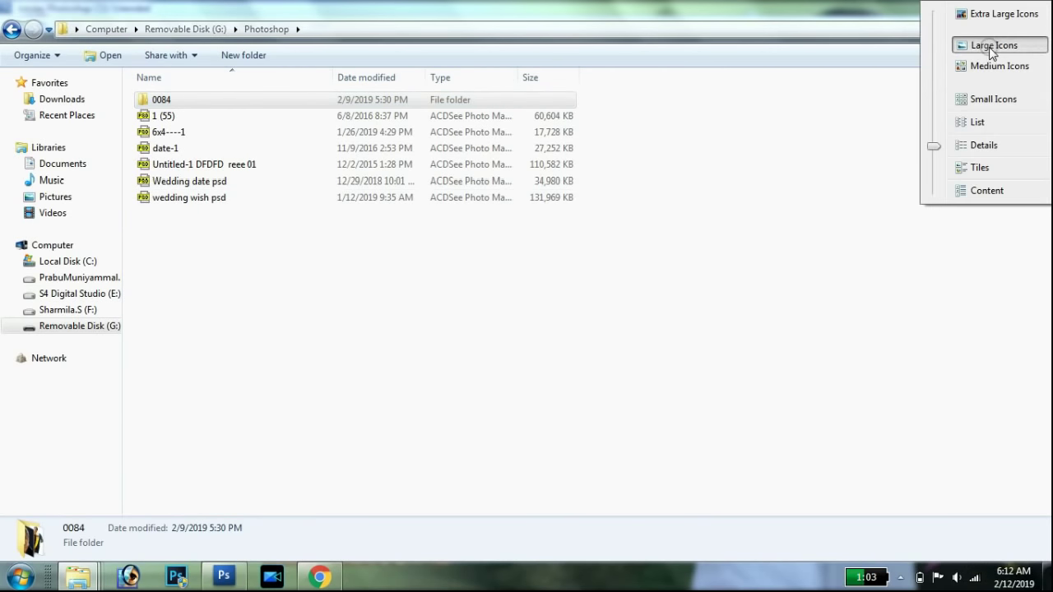
{"action": "left_click", "coordinate": [987, 46]}
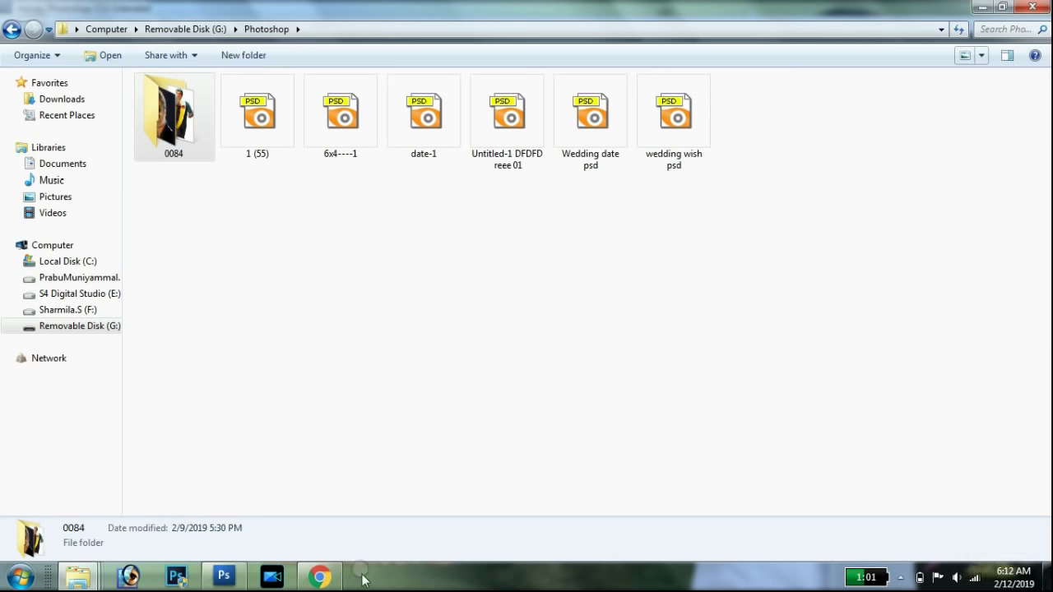
Scroll down through the S4 Digital Studio channel's uploads and back up to the top
{"action": "scroll", "coordinate": [321, 316], "scroll_direction": "down", "scroll_amount": 1}
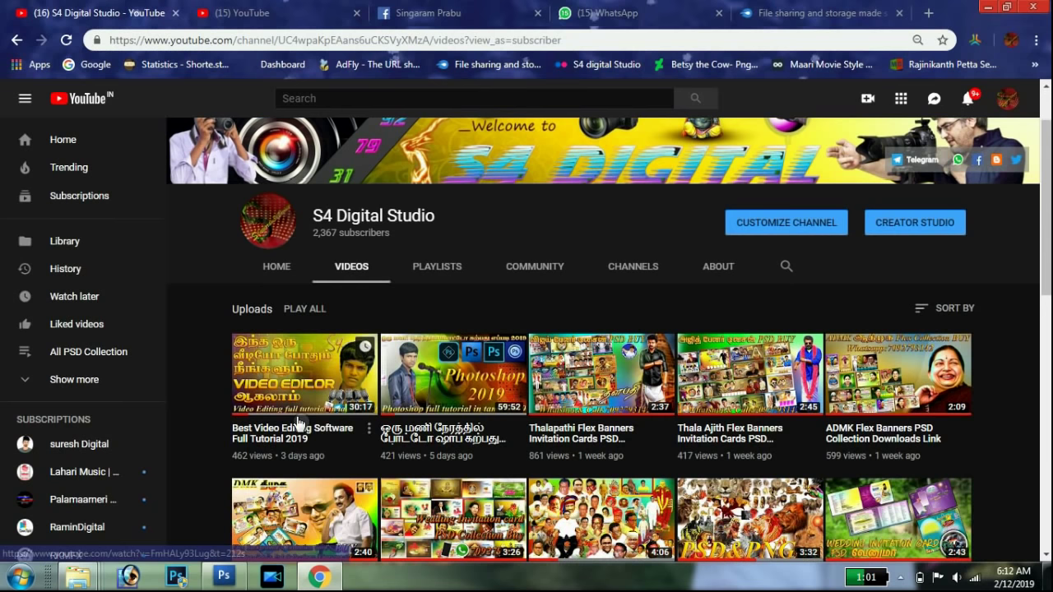
{"action": "mouse_move", "coordinate": [453, 375]}
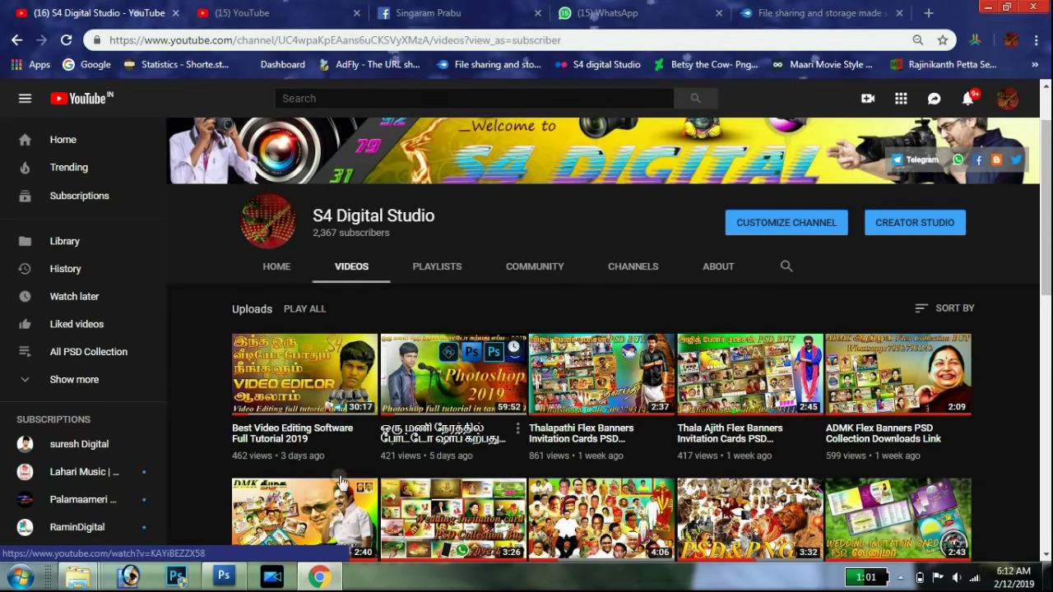
{"action": "scroll", "coordinate": [272, 327], "scroll_direction": "down", "scroll_amount": 3}
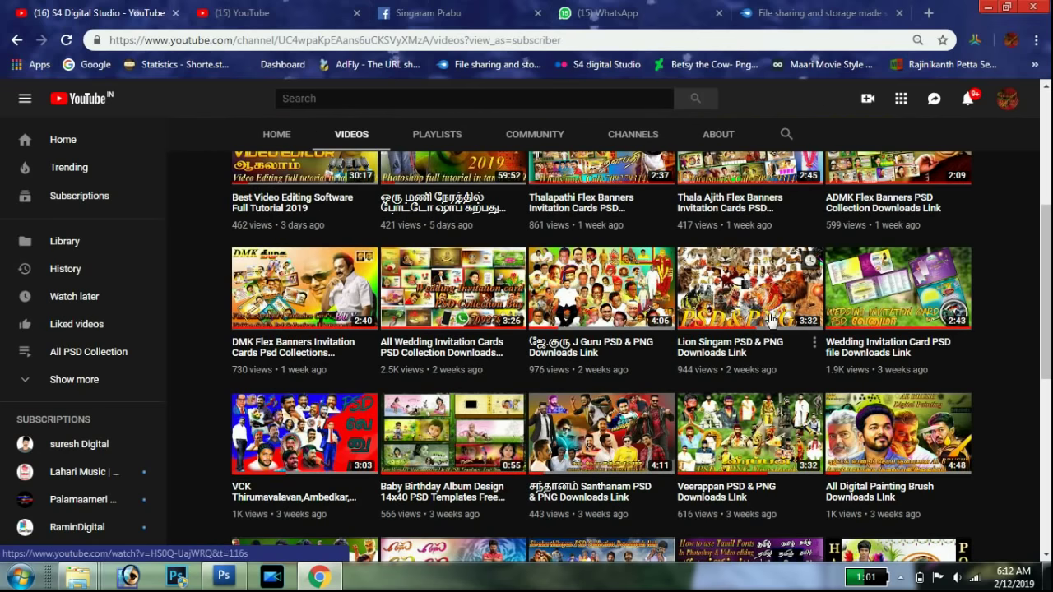
{"action": "mouse_move", "coordinate": [453, 434]}
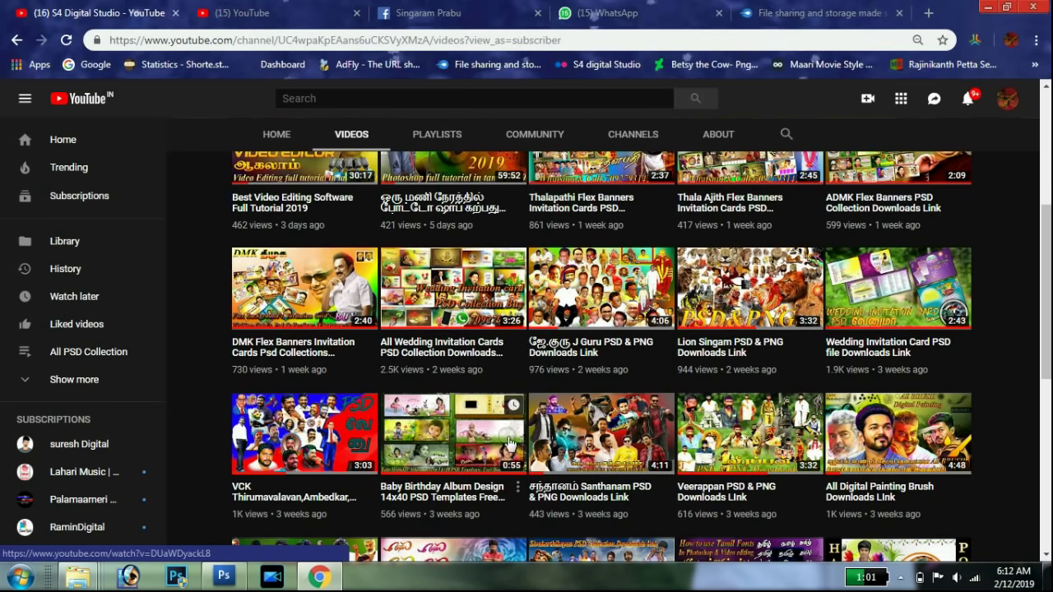
{"action": "scroll", "coordinate": [905, 436], "scroll_direction": "down", "scroll_amount": 2}
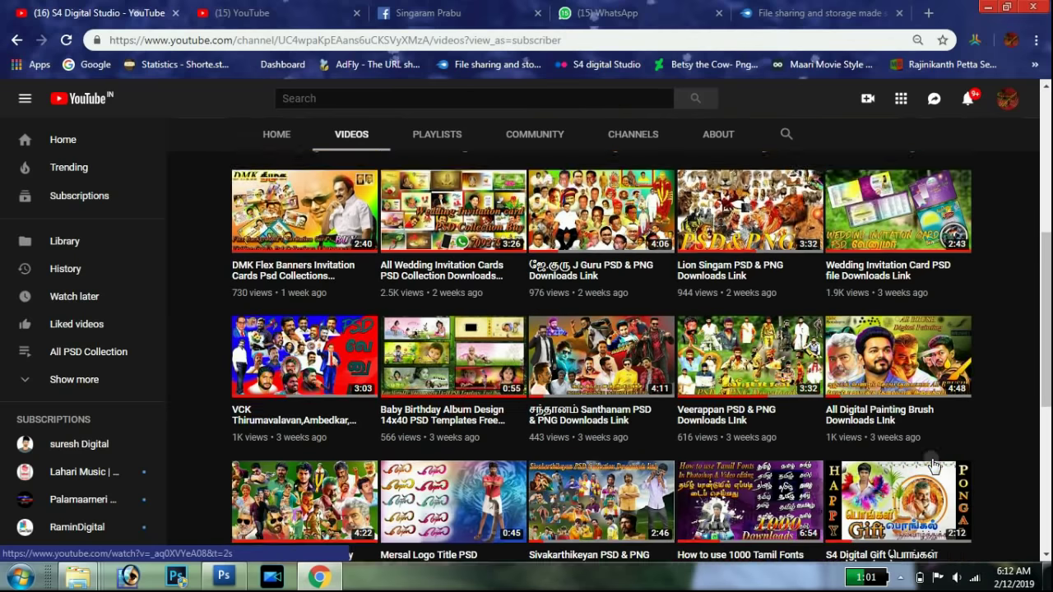
{"action": "mouse_move", "coordinate": [304, 424]}
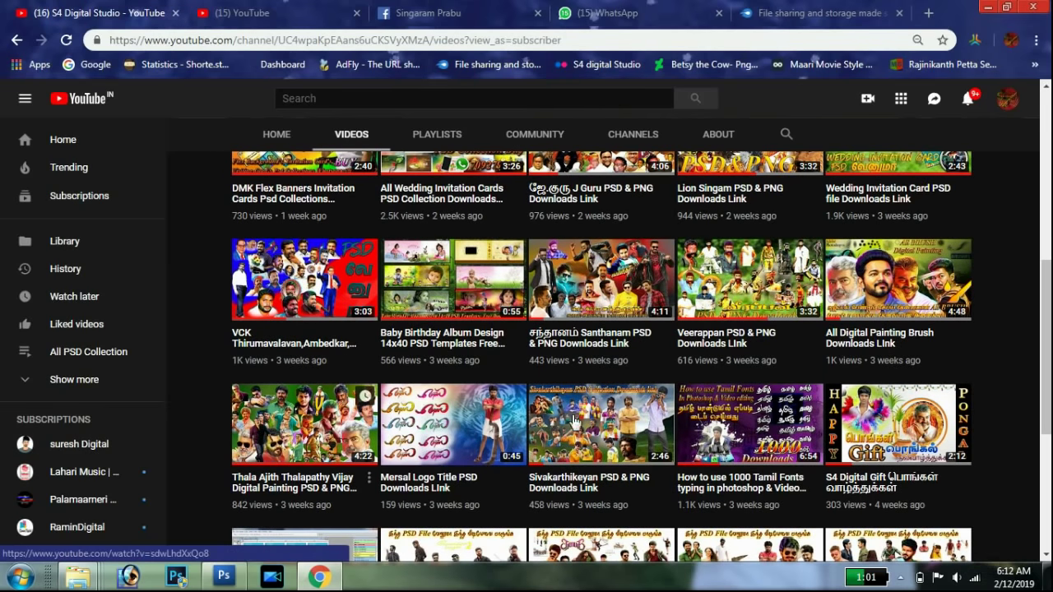
{"action": "scroll", "coordinate": [567, 423], "scroll_direction": "down", "scroll_amount": 2}
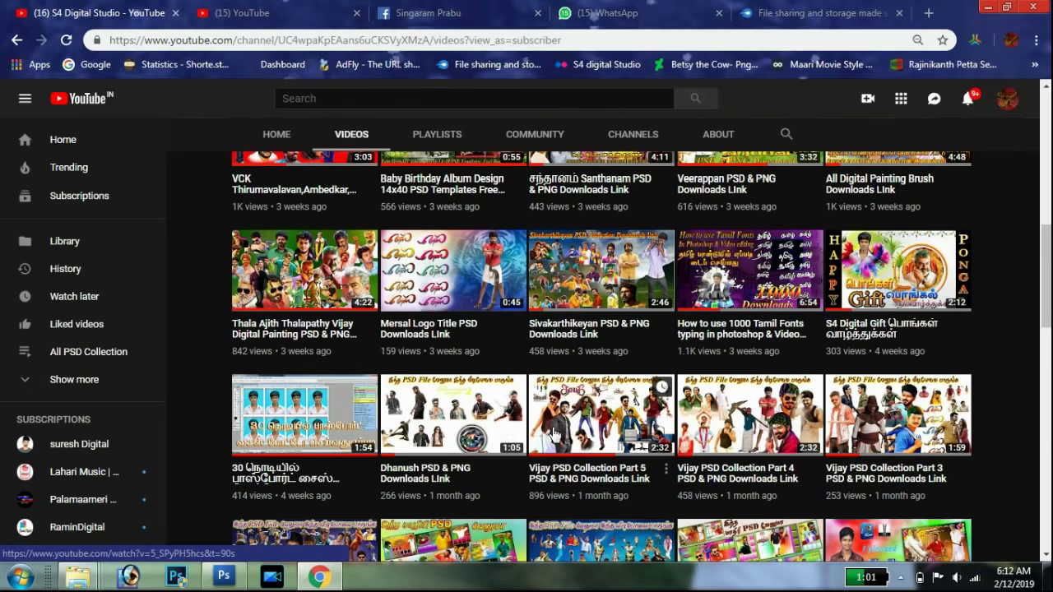
{"action": "scroll", "coordinate": [955, 403], "scroll_direction": "down", "scroll_amount": 2}
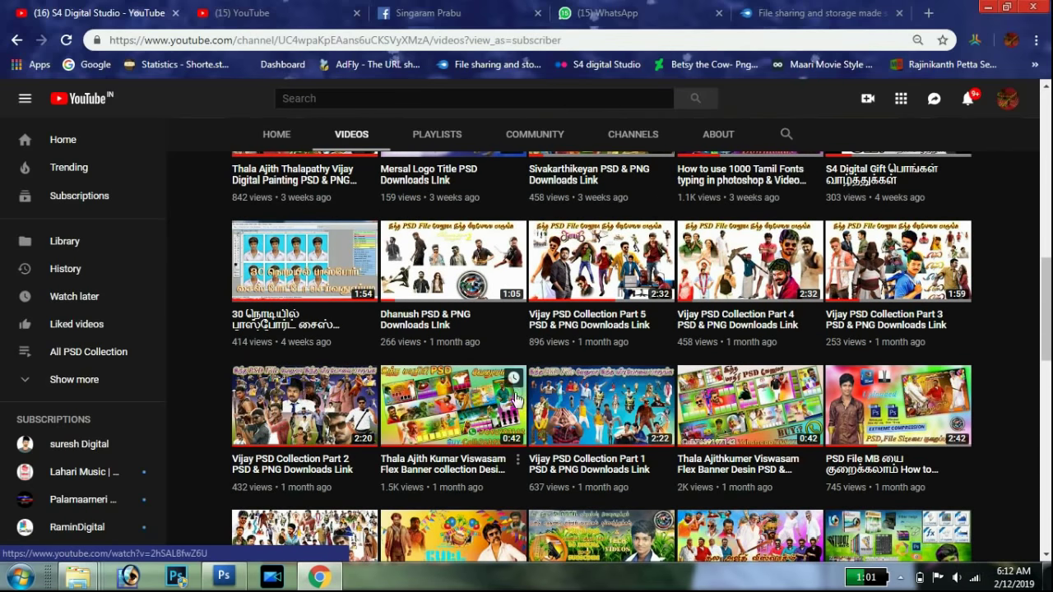
{"action": "scroll", "coordinate": [946, 403], "scroll_direction": "down", "scroll_amount": 2}
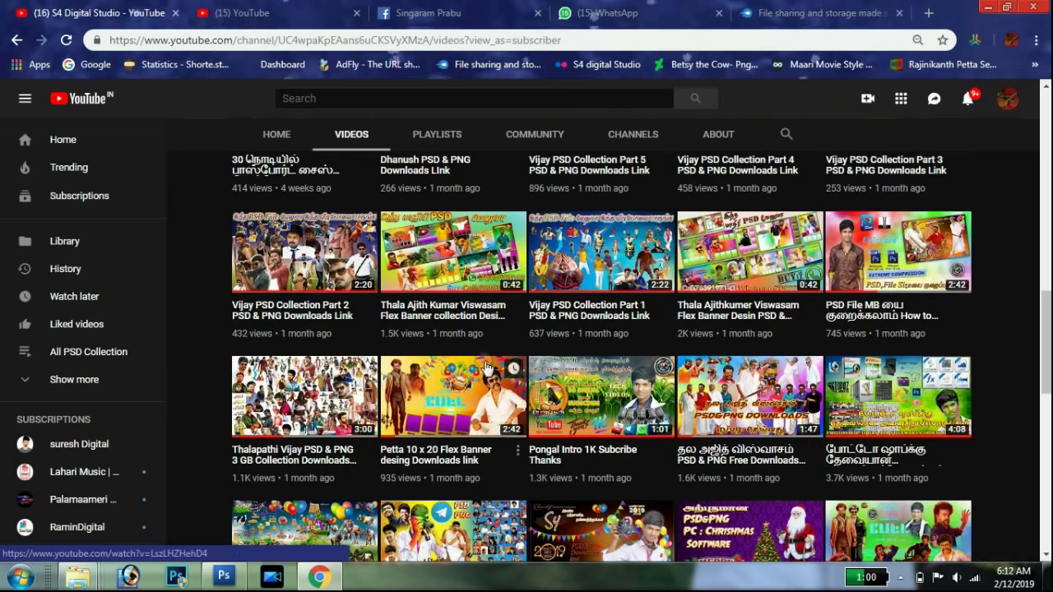
{"action": "scroll", "coordinate": [449, 419], "scroll_direction": "down", "scroll_amount": 2}
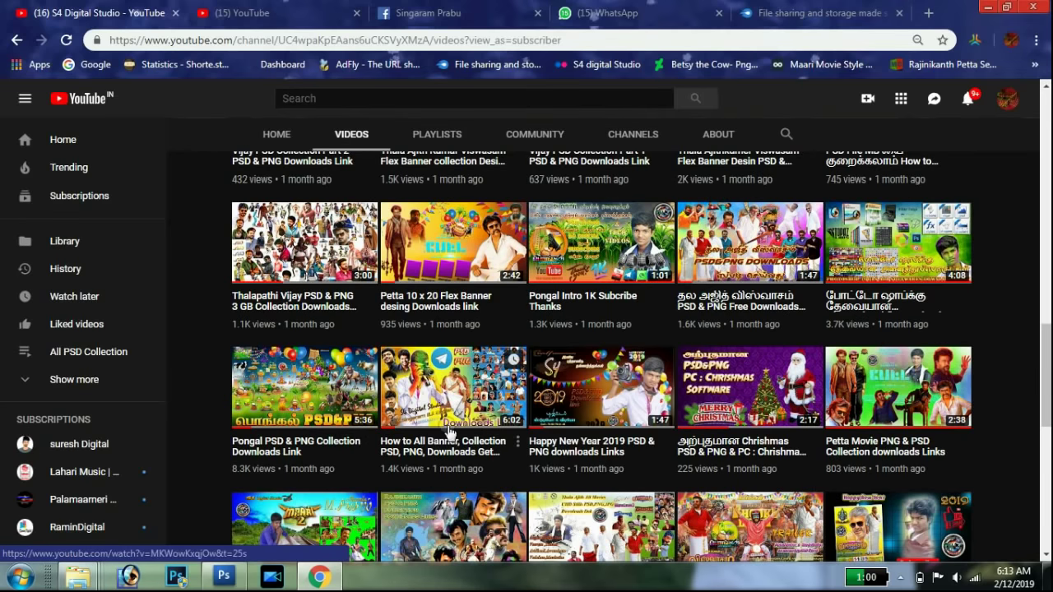
{"action": "scroll", "coordinate": [406, 439], "scroll_direction": "down", "scroll_amount": 2}
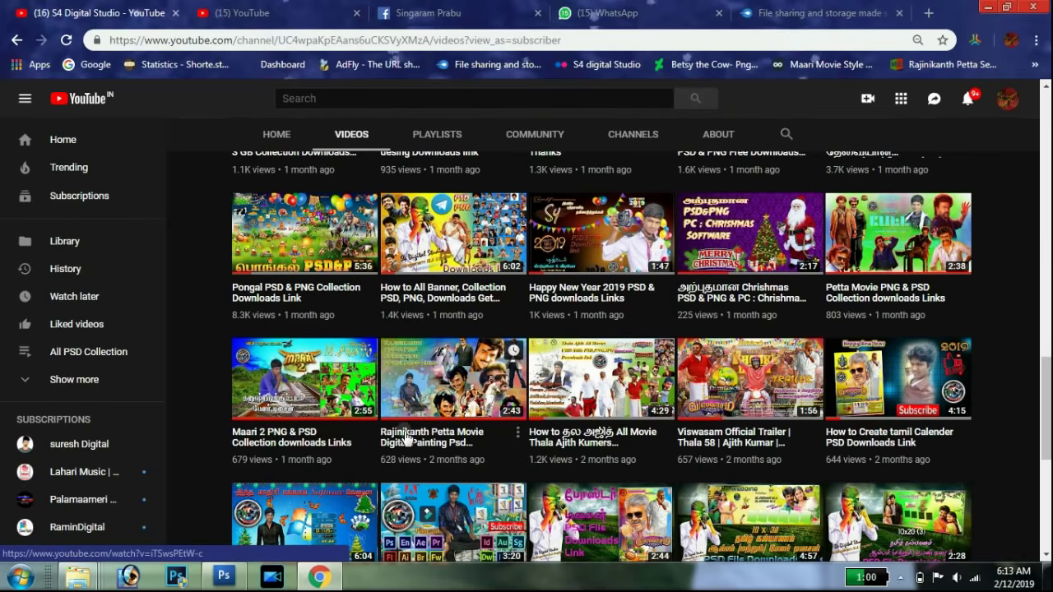
{"action": "scroll", "coordinate": [647, 389], "scroll_direction": "down", "scroll_amount": 2}
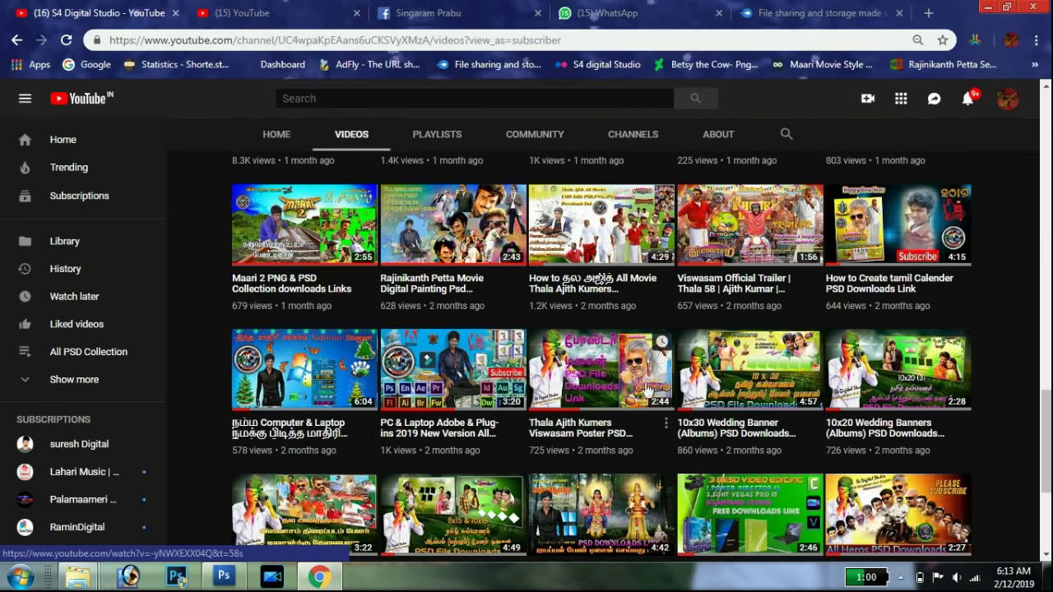
{"action": "scroll", "coordinate": [700, 383], "scroll_direction": "down", "scroll_amount": 2}
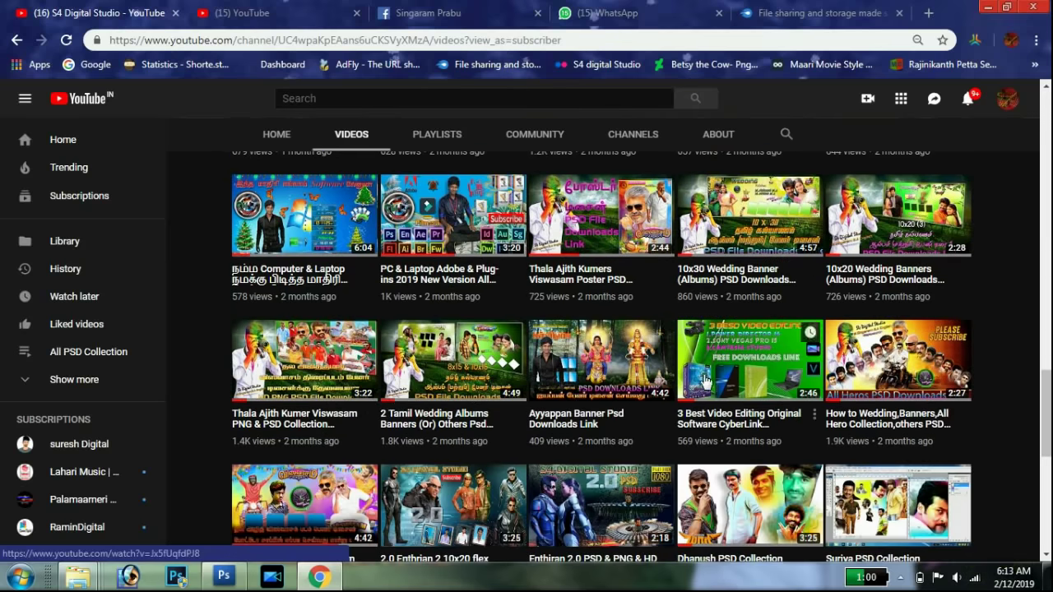
{"action": "scroll", "coordinate": [713, 427], "scroll_direction": "down", "scroll_amount": 2}
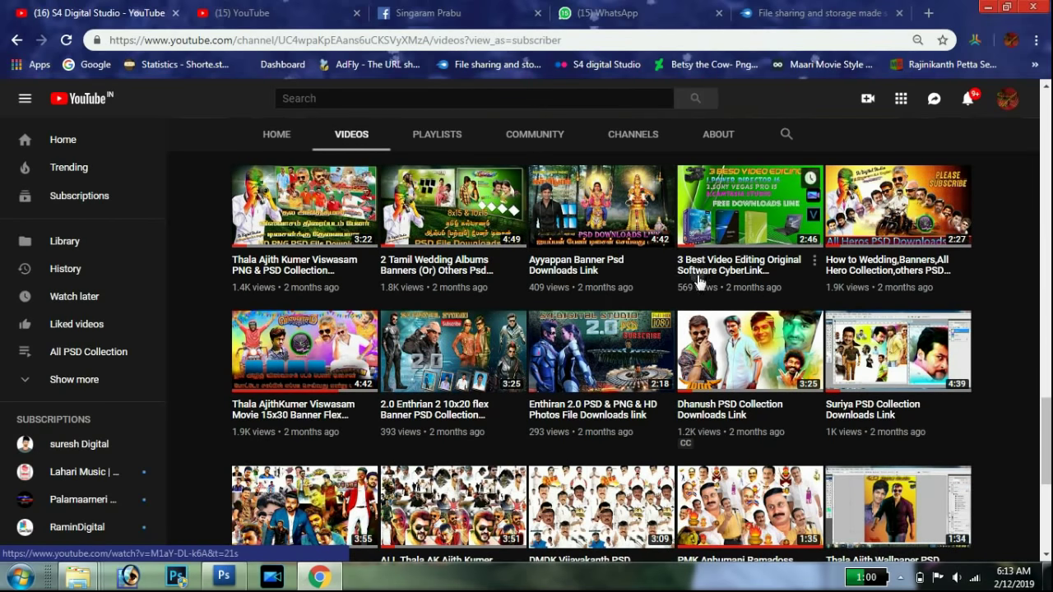
{"action": "mouse_move", "coordinate": [898, 503]}
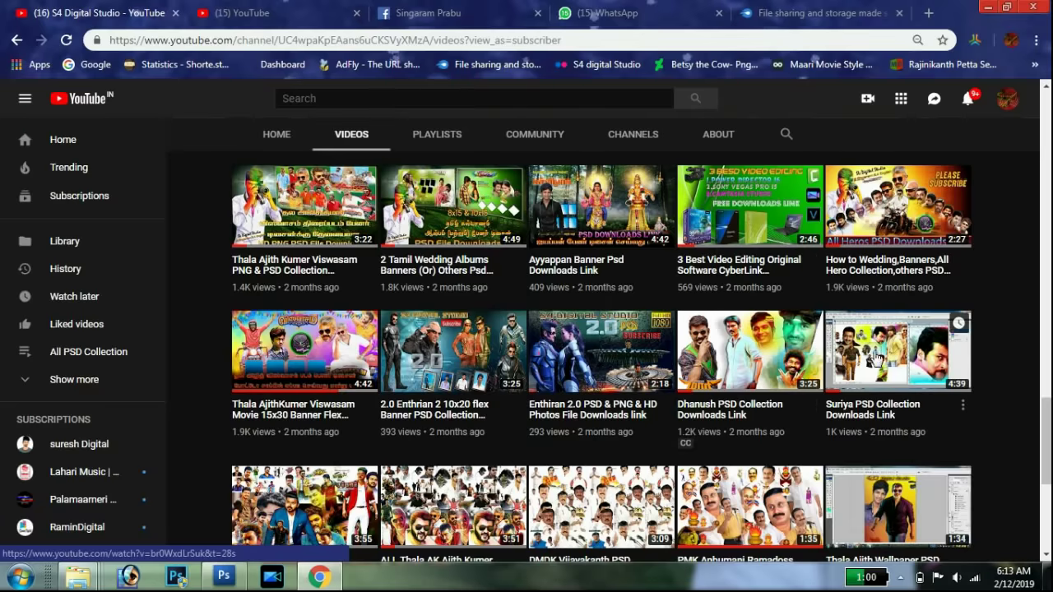
{"action": "scroll", "coordinate": [866, 282], "scroll_direction": "down", "scroll_amount": 3}
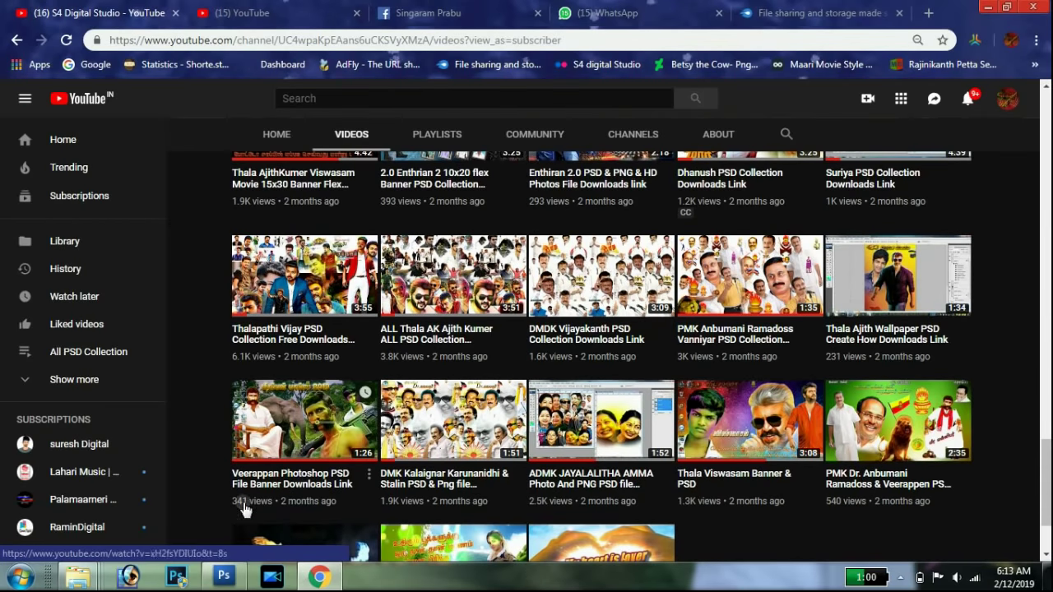
{"action": "mouse_move", "coordinate": [897, 417]}
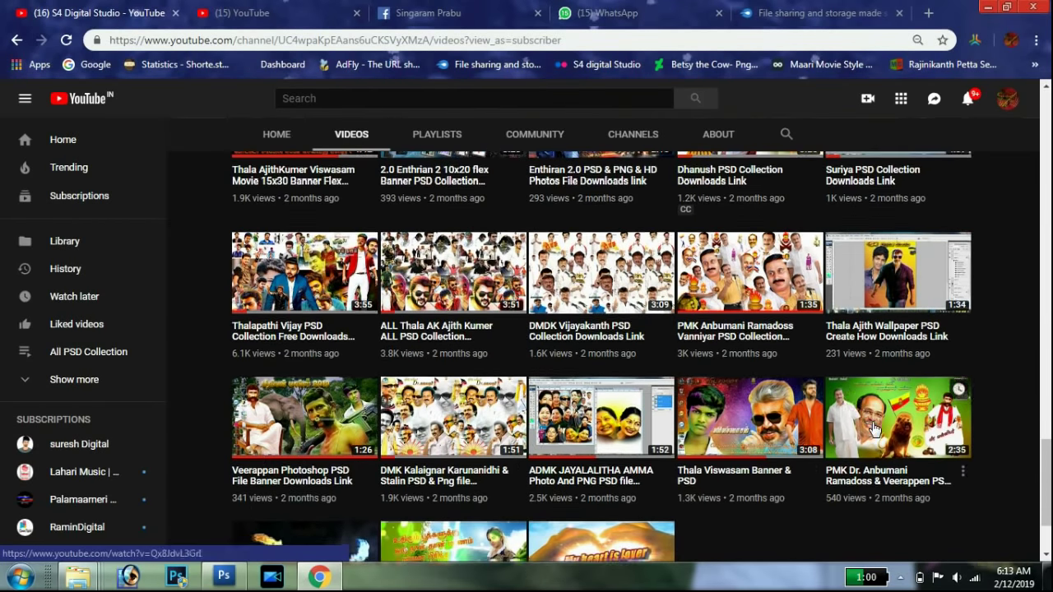
{"action": "scroll", "coordinate": [683, 456], "scroll_direction": "down", "scroll_amount": 2}
{"action": "scroll", "coordinate": [740, 457], "scroll_direction": "up", "scroll_amount": 10}
{"action": "scroll", "coordinate": [905, 459], "scroll_direction": "up", "scroll_amount": 4}
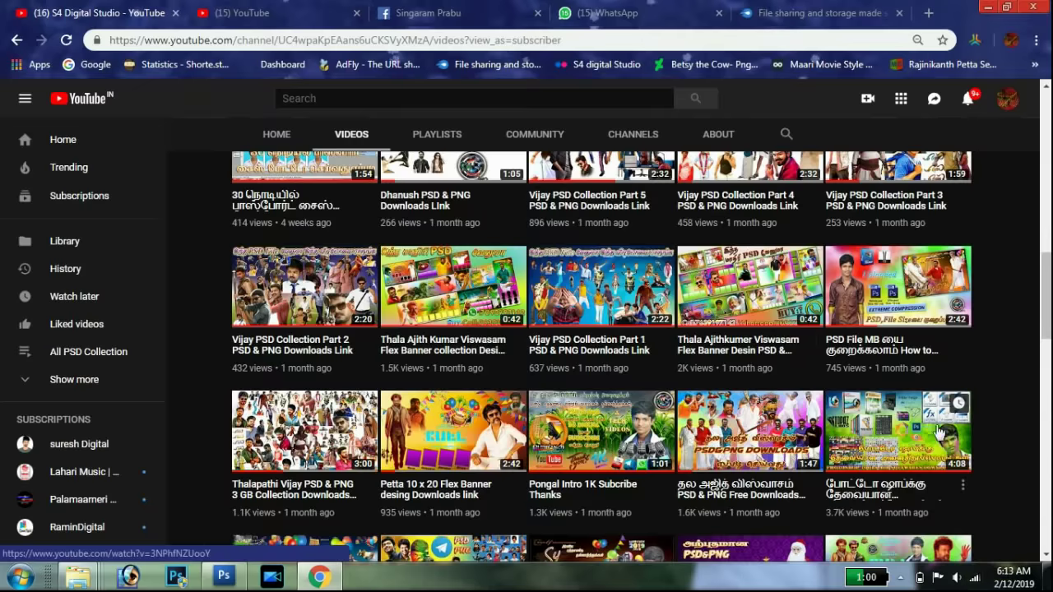
{"action": "scroll", "coordinate": [355, 462], "scroll_direction": "up", "scroll_amount": 4}
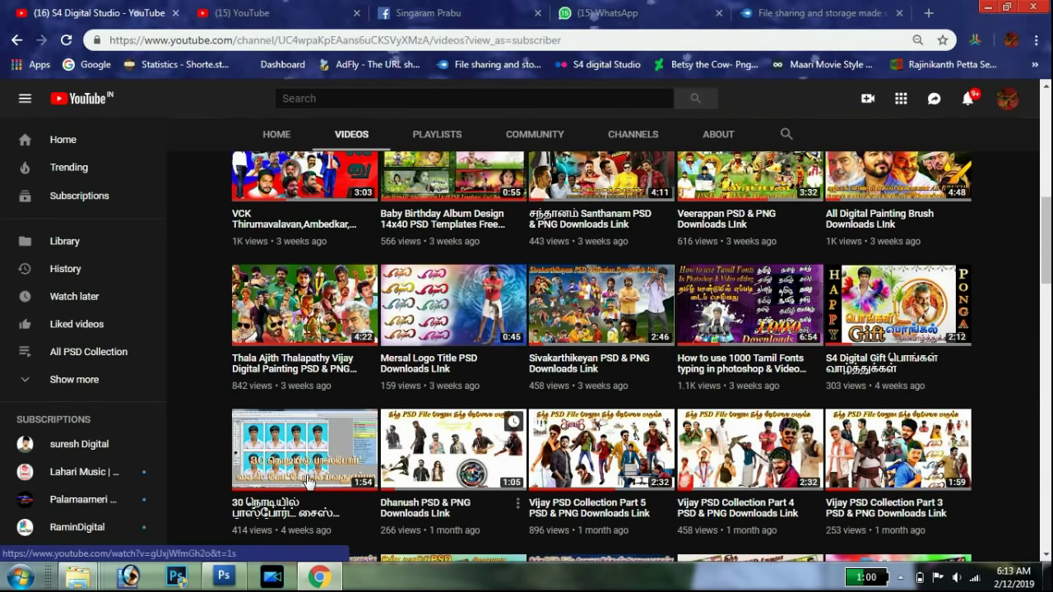
{"action": "scroll", "coordinate": [765, 307], "scroll_direction": "up", "scroll_amount": 4}
{"action": "scroll", "coordinate": [765, 307], "scroll_direction": "up", "scroll_amount": 5}
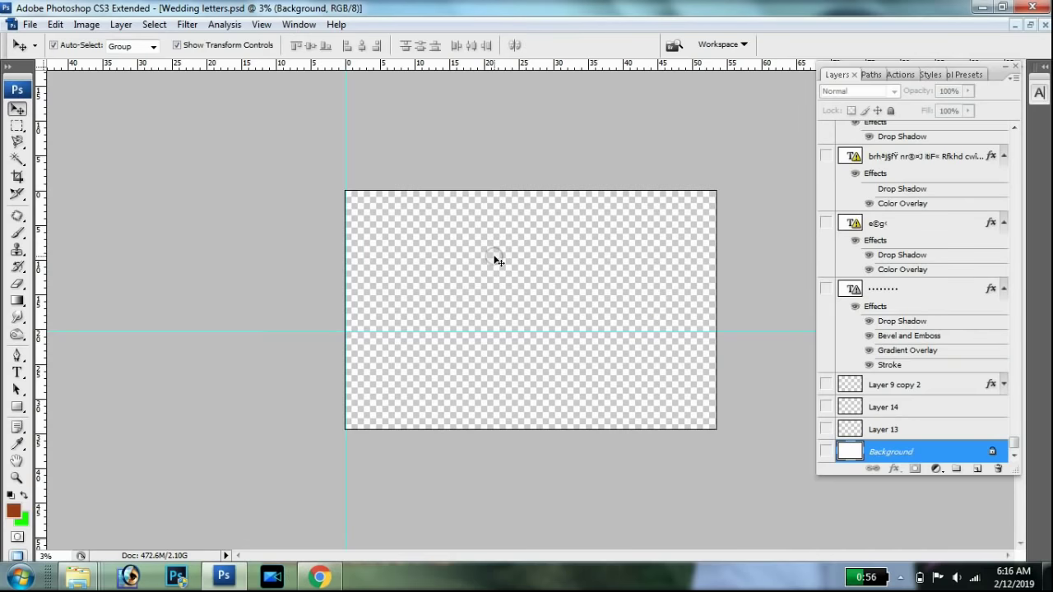
Show Wedding letters.psd in full-screen mode on a black background with panels hidden
{"action": "key", "text": "ctrl+plus"}
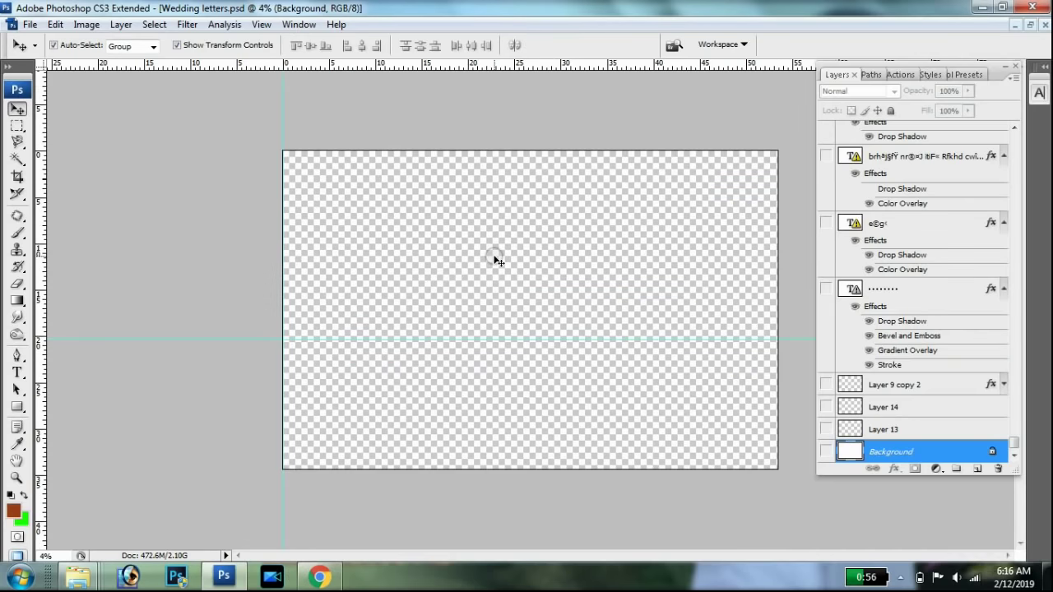
{"action": "key", "text": "Tab"}
{"action": "key", "text": "shift+Tab"}
{"action": "key", "text": "Tab"}
{"action": "key", "text": "f"}
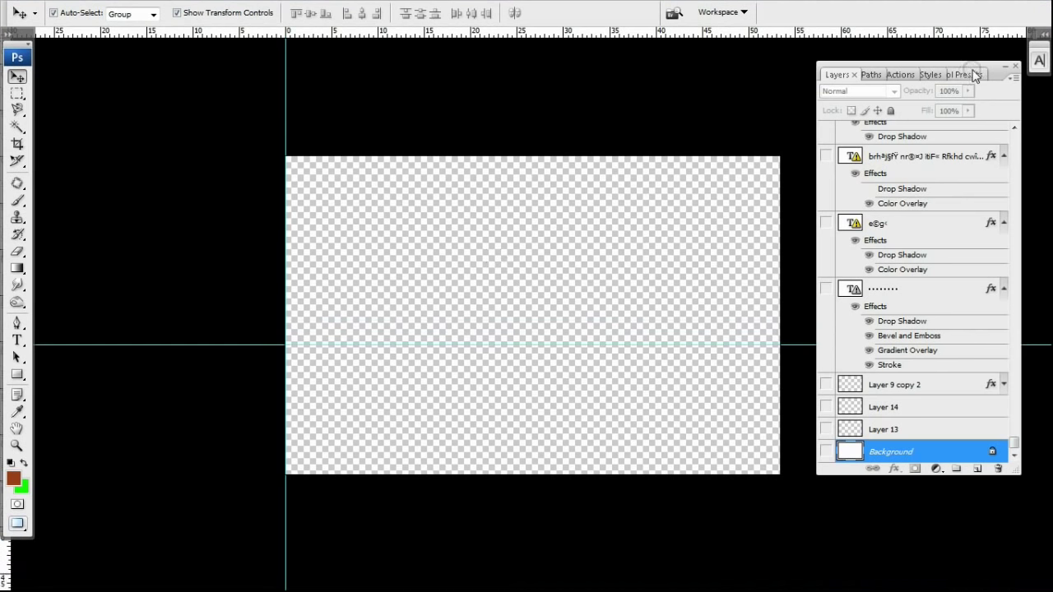
Move the Layers panel lower and make it narrower and shorter
{"action": "left_click_drag", "start_coordinate": [997, 72], "coordinate": [1028, 123]}
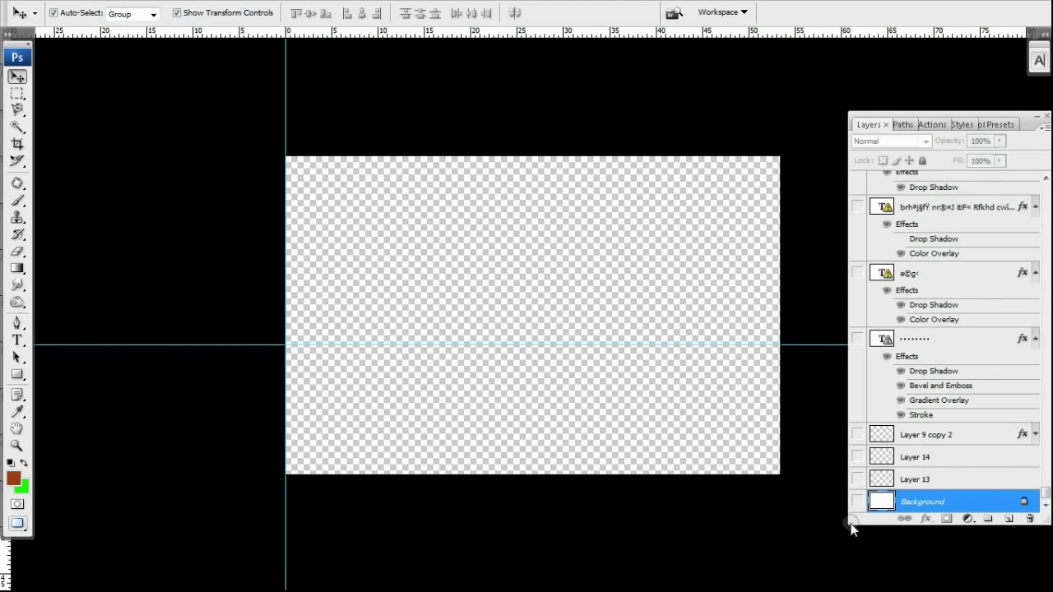
{"action": "left_click_drag", "start_coordinate": [850, 526], "coordinate": [953, 491]}
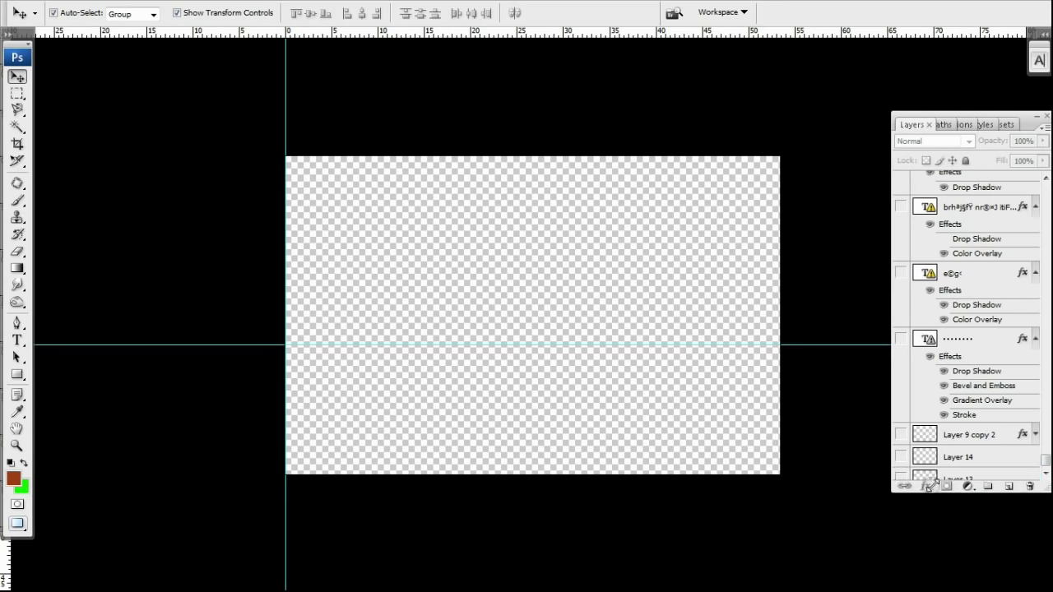
{"action": "scroll", "coordinate": [870, 407], "scroll_direction": "down", "scroll_amount": 3}
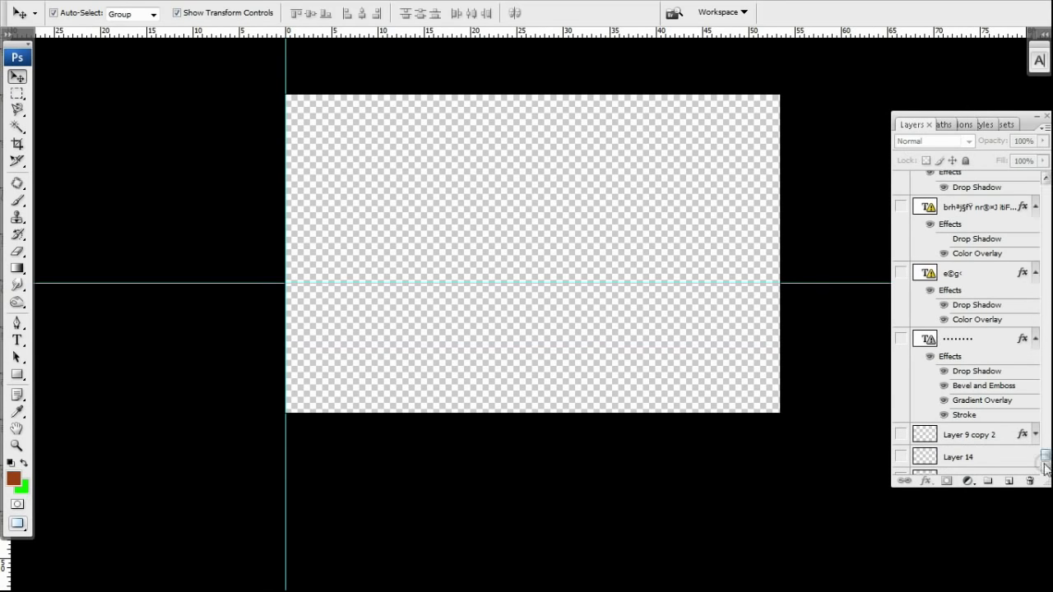
{"action": "scroll", "coordinate": [1038, 452], "scroll_direction": "down", "scroll_amount": 2}
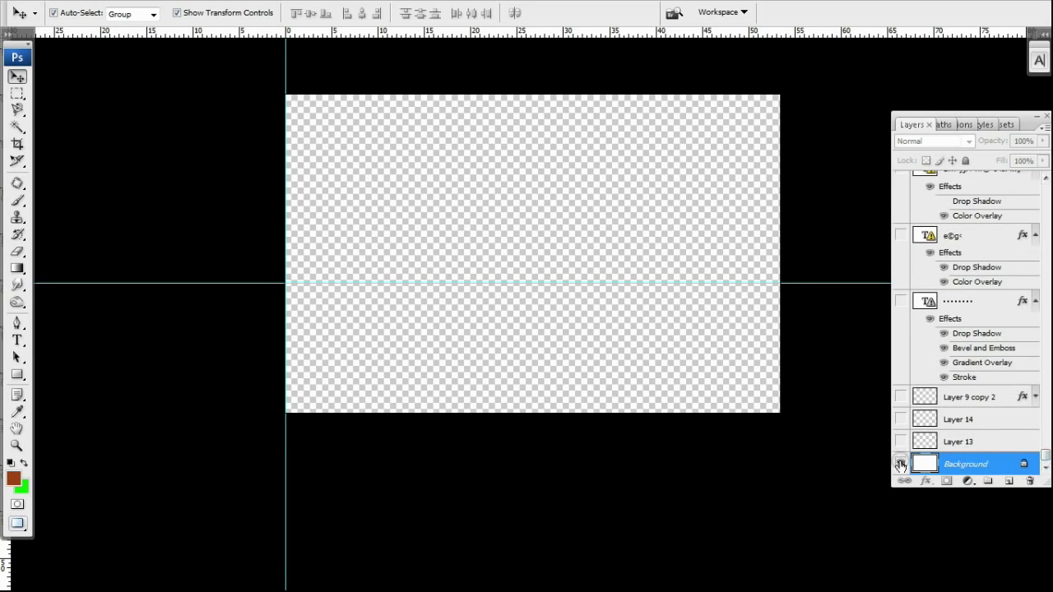
Show the Background, Layer 13, Layer 9 copy 2, the dotted text layer and the next text layer
{"action": "left_click", "coordinate": [901, 465]}
{"action": "left_click", "coordinate": [901, 441]}
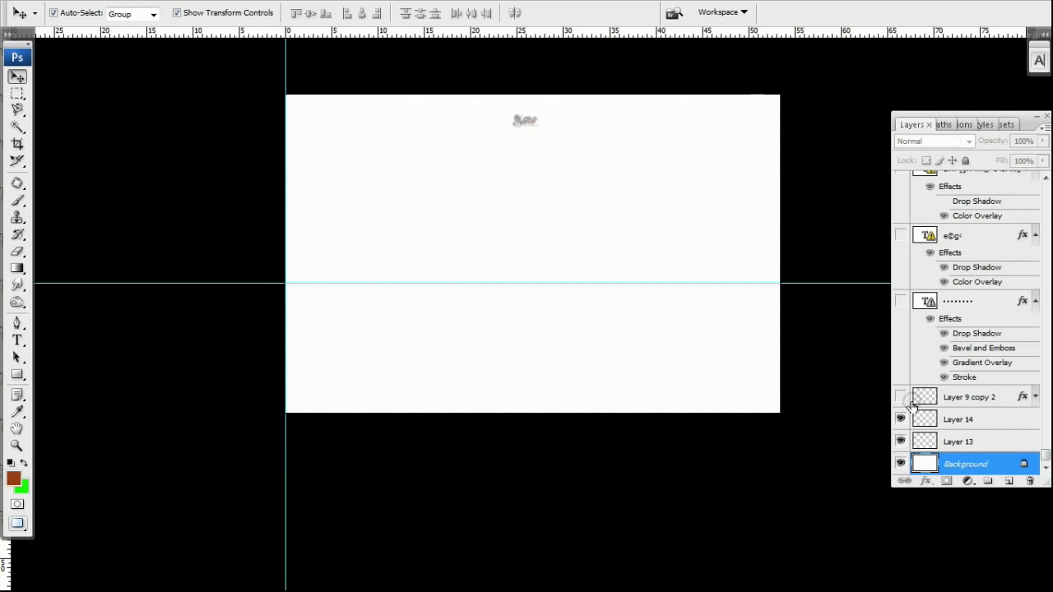
{"action": "left_click", "coordinate": [901, 399]}
{"action": "left_click", "coordinate": [901, 301]}
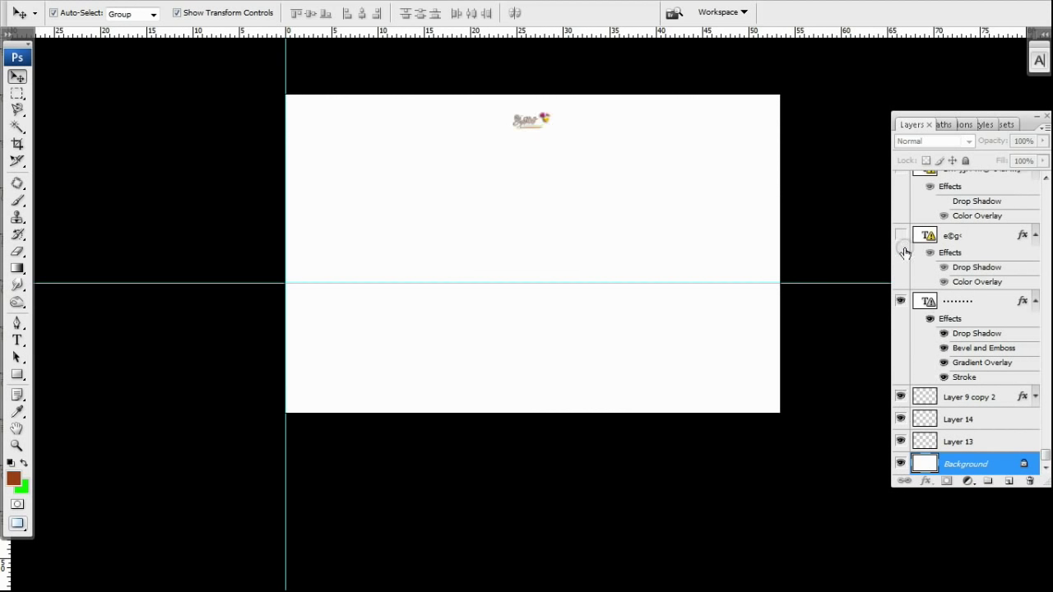
{"action": "left_click", "coordinate": [901, 236]}
{"action": "scroll", "coordinate": [910, 271], "scroll_direction": "up", "scroll_amount": 3}
Show another text layer, the logo layer and Layers 15 through 18
{"action": "left_click", "coordinate": [901, 388]}
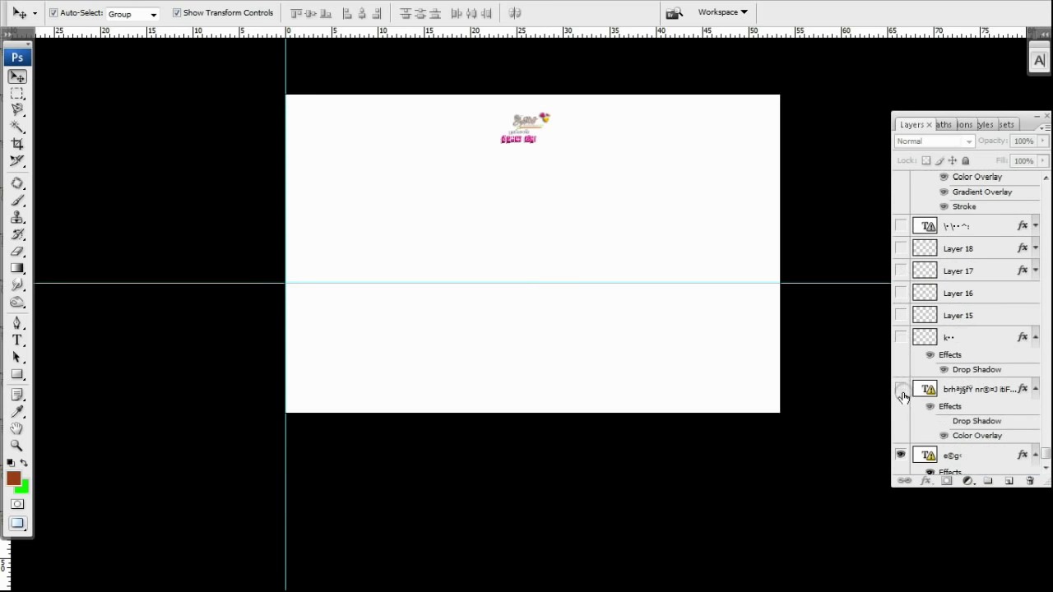
{"action": "left_click", "coordinate": [901, 337]}
{"action": "left_click", "coordinate": [901, 315]}
{"action": "left_click", "coordinate": [901, 293]}
{"action": "left_click", "coordinate": [901, 271]}
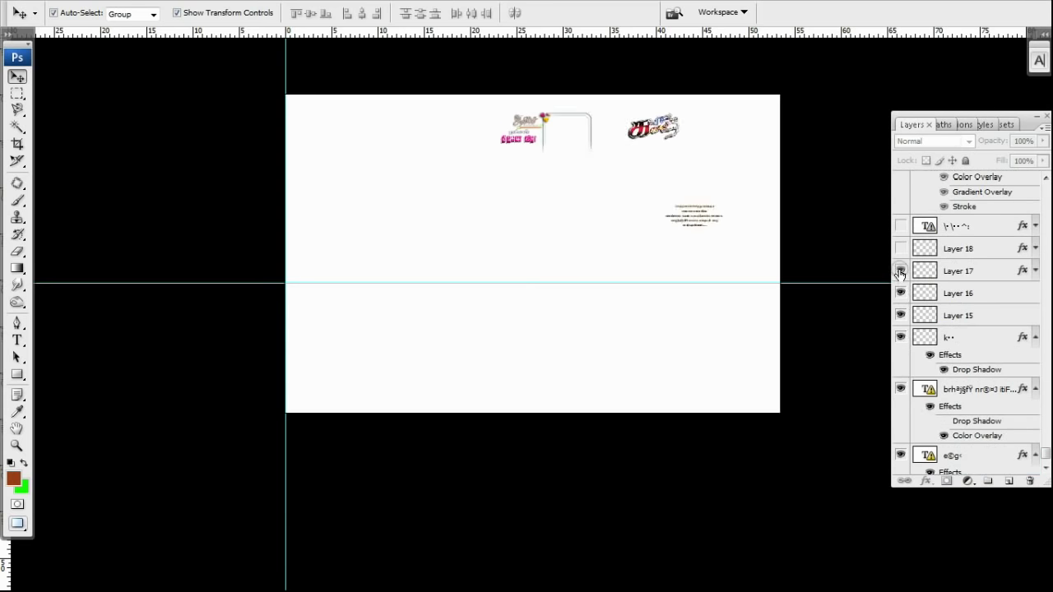
{"action": "left_click", "coordinate": [902, 249]}
{"action": "scroll", "coordinate": [913, 271], "scroll_direction": "up", "scroll_amount": 2}
{"action": "scroll", "coordinate": [913, 271], "scroll_direction": "up", "scroll_amount": 2}
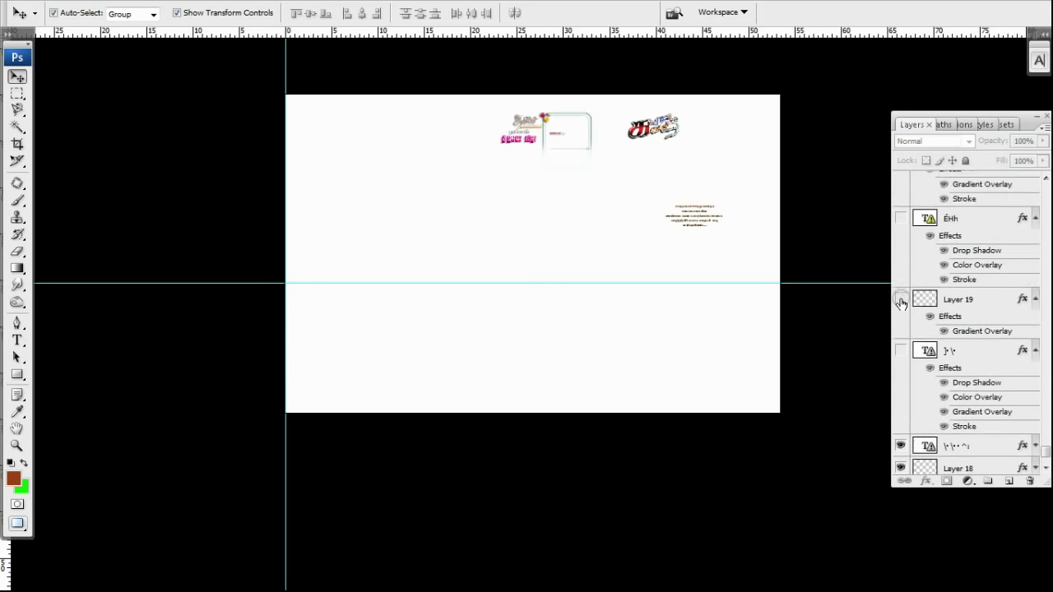
Show Layer 19 with its gradient, the ÉHh text layer and the neighbouring text layers
{"action": "left_click", "coordinate": [901, 299]}
{"action": "left_click", "coordinate": [901, 350]}
{"action": "left_click", "coordinate": [901, 219]}
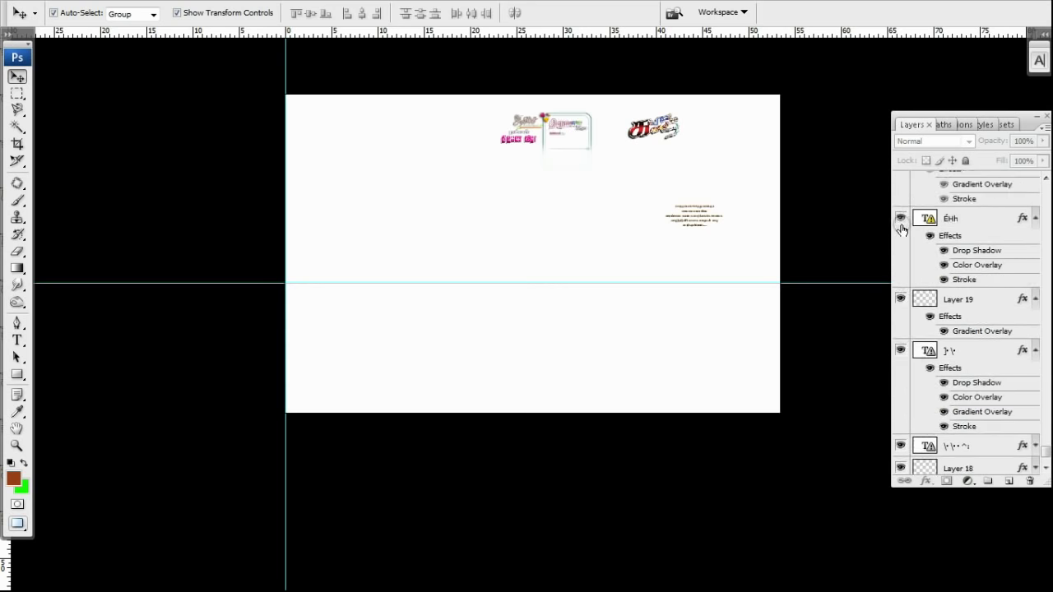
{"action": "scroll", "coordinate": [900, 243], "scroll_direction": "up", "scroll_amount": 2}
{"action": "scroll", "coordinate": [899, 260], "scroll_direction": "up", "scroll_amount": 2}
{"action": "left_click", "coordinate": [901, 217]}
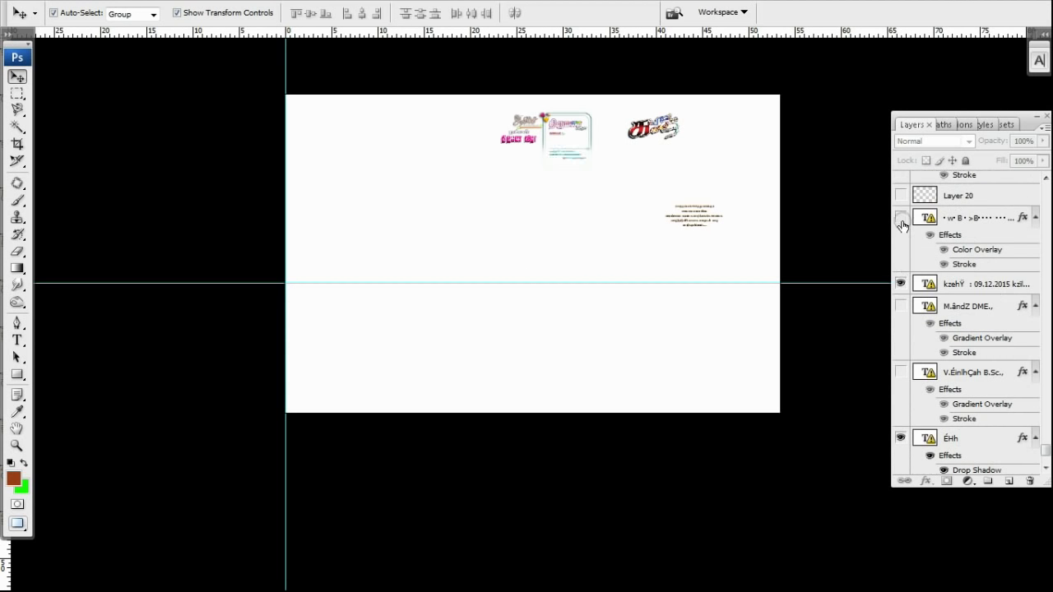
Show Layer 21, the magenta shape
{"action": "scroll", "coordinate": [905, 362], "scroll_direction": "down", "scroll_amount": 2}
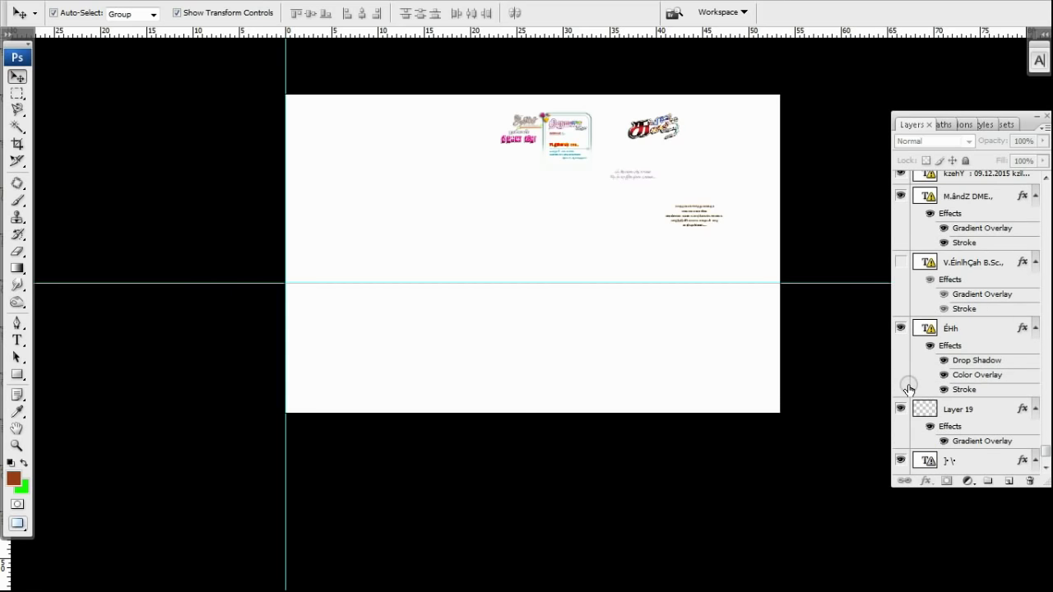
{"action": "scroll", "coordinate": [900, 410], "scroll_direction": "down", "scroll_amount": 3}
{"action": "scroll", "coordinate": [899, 410], "scroll_direction": "up", "scroll_amount": 3}
{"action": "scroll", "coordinate": [901, 268], "scroll_direction": "down", "scroll_amount": 2}
{"action": "scroll", "coordinate": [902, 268], "scroll_direction": "down", "scroll_amount": 2}
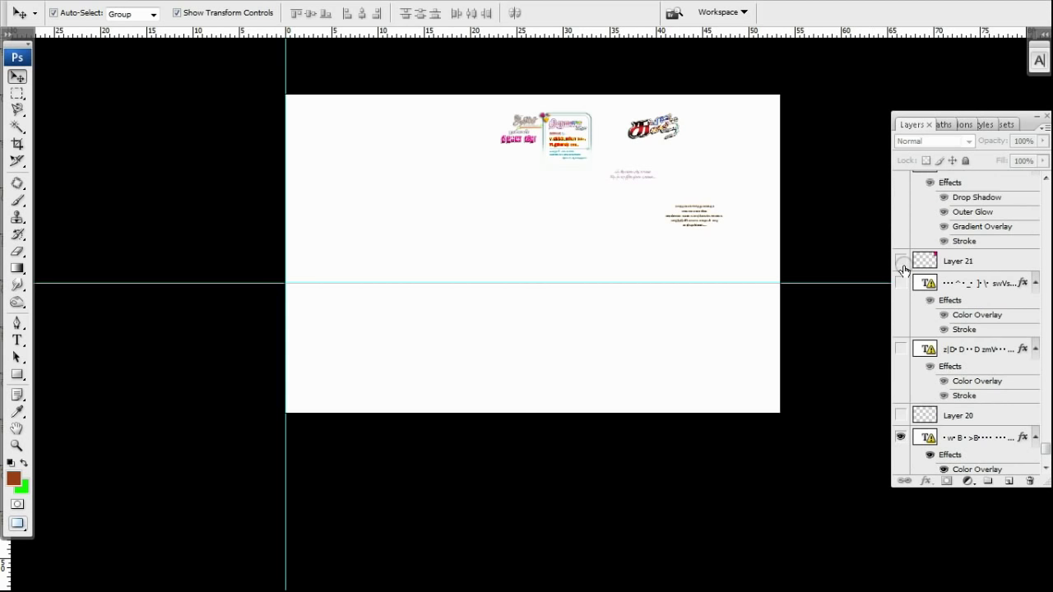
{"action": "left_click", "coordinate": [901, 262]}
Zoom in on the sheet and show Layer 20 and the text layer below it
{"action": "key", "text": "ctrl+plus"}
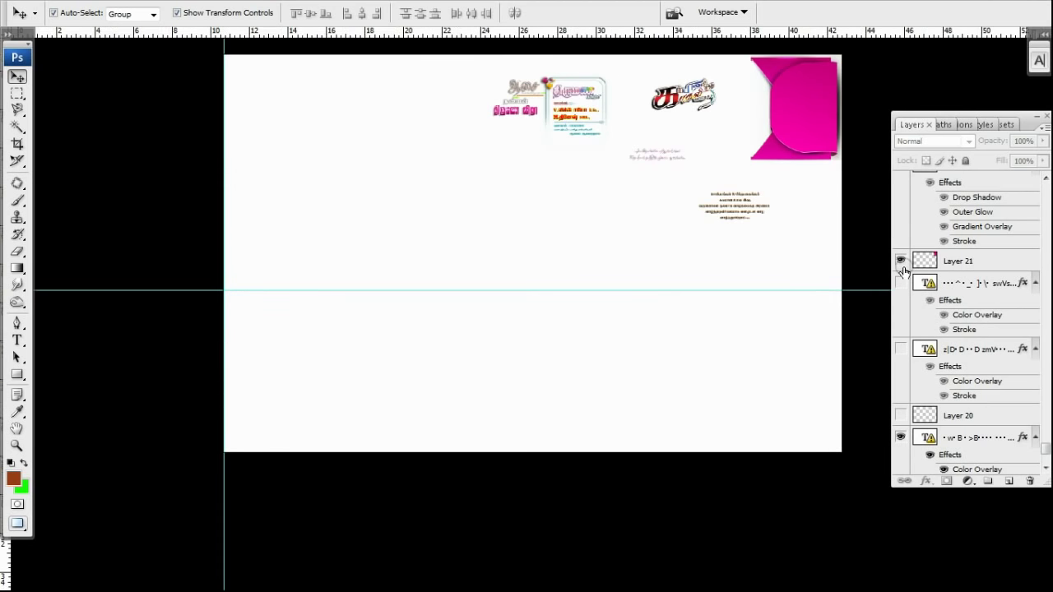
{"action": "key", "text": "ctrl+plus"}
{"action": "scroll", "coordinate": [505, 418], "scroll_direction": "down", "scroll_amount": 2}
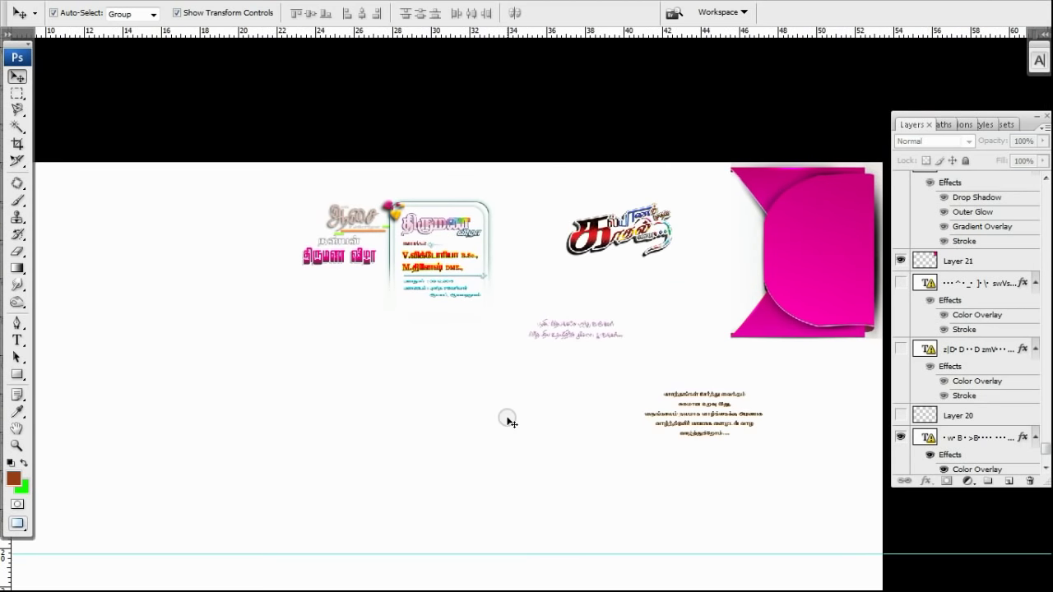
{"action": "scroll", "coordinate": [505, 418], "scroll_direction": "up", "scroll_amount": 2}
{"action": "scroll", "coordinate": [545, 354], "scroll_direction": "up", "scroll_amount": 1}
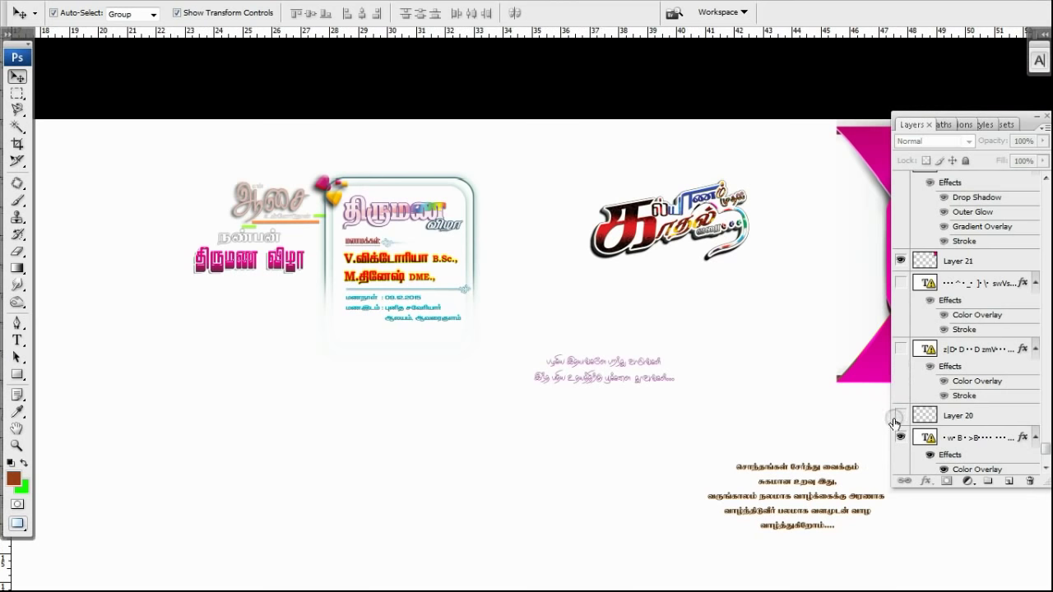
{"action": "left_click", "coordinate": [901, 415]}
{"action": "left_click", "coordinate": [901, 348]}
Show another hidden text layer and the blue text on the pink card
{"action": "left_click_drag", "start_coordinate": [666, 276], "coordinate": [427, 276]}
{"action": "scroll", "coordinate": [428, 279], "scroll_direction": "down", "scroll_amount": 2}
{"action": "scroll", "coordinate": [428, 280], "scroll_direction": "down", "scroll_amount": 1}
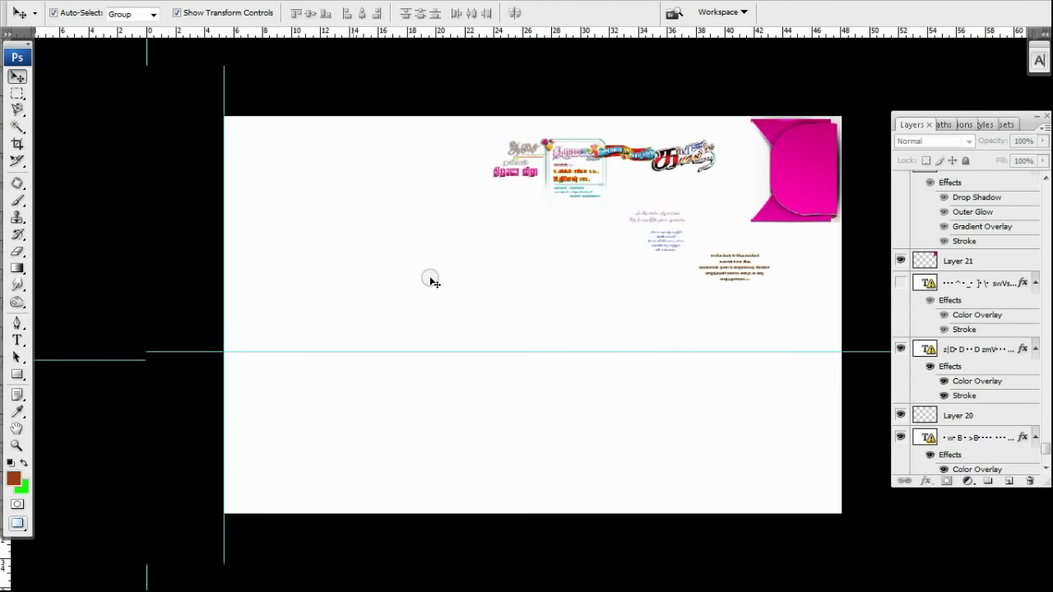
{"action": "scroll", "coordinate": [636, 255], "scroll_direction": "up", "scroll_amount": 1}
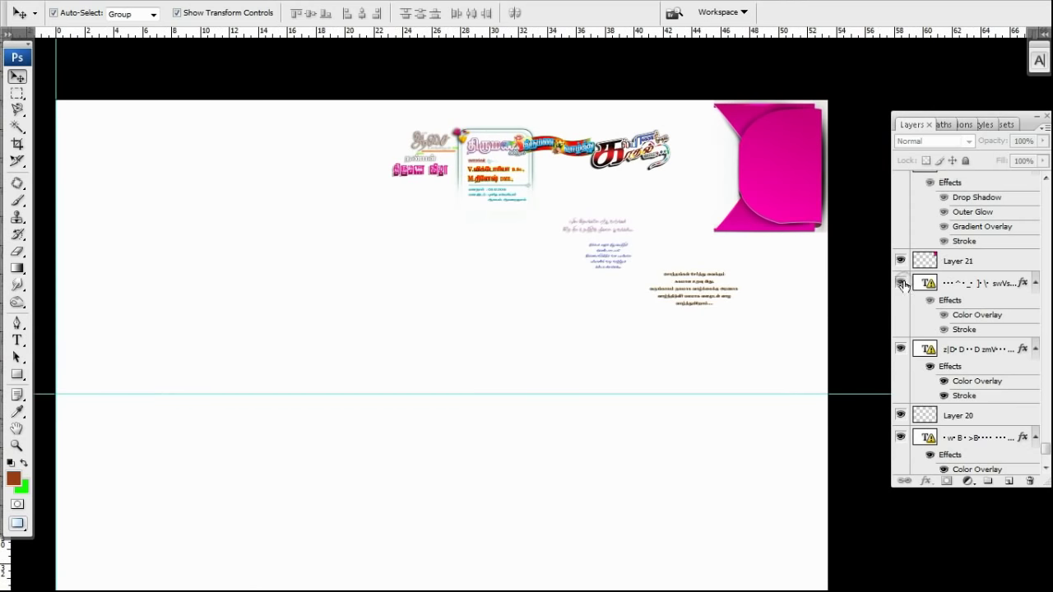
{"action": "left_click", "coordinate": [901, 282]}
{"action": "scroll", "coordinate": [904, 285], "scroll_direction": "up", "scroll_amount": 3}
{"action": "left_click", "coordinate": [902, 277]}
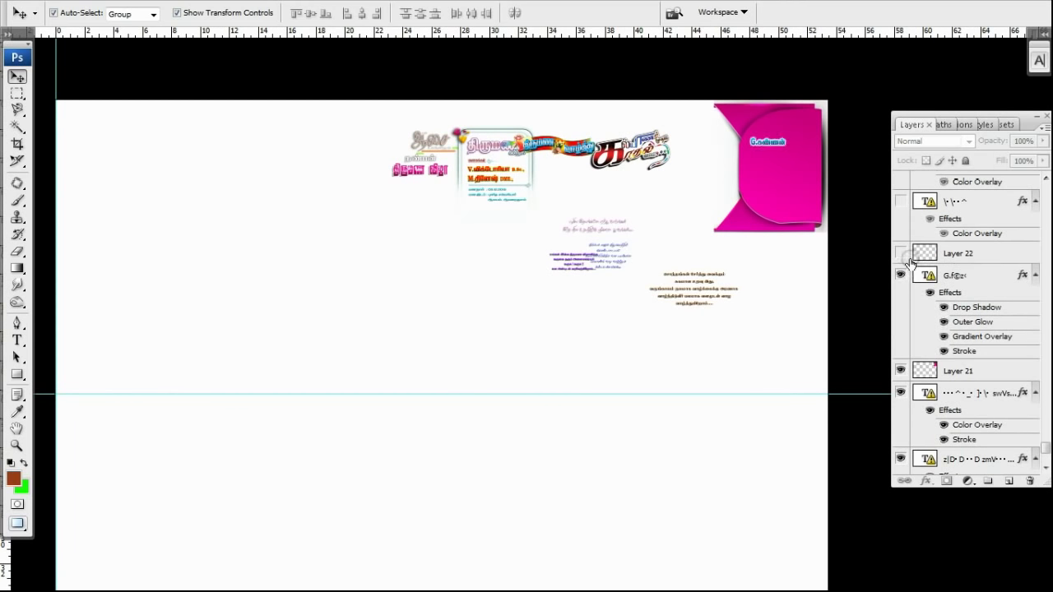
Show Layer 22, the text above it, Layer 23, Layer 6 copy and the date-and-venue text
{"action": "left_click", "coordinate": [910, 256]}
{"action": "left_click", "coordinate": [901, 201]}
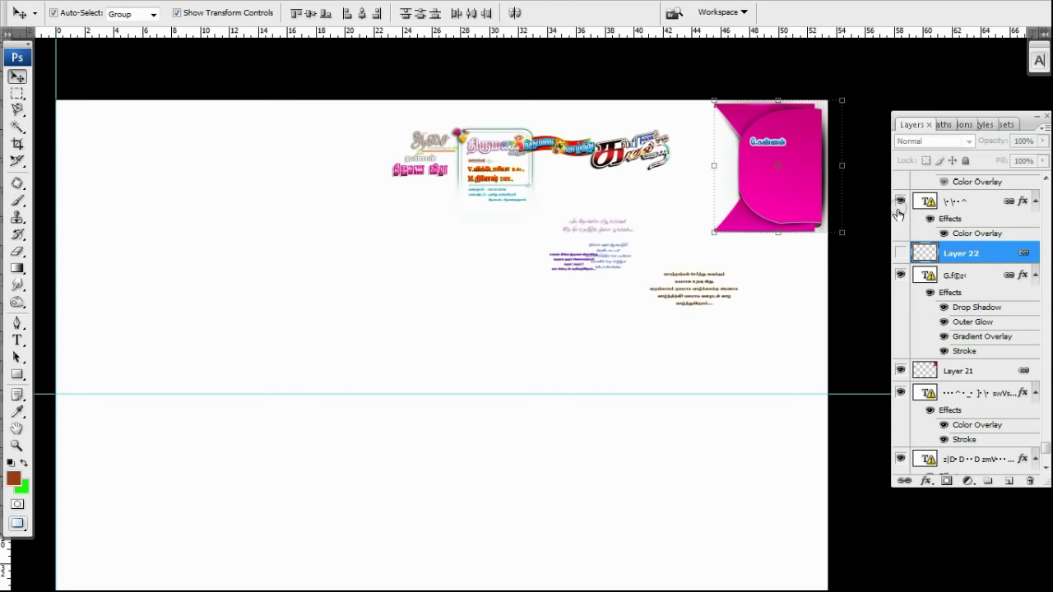
{"action": "left_click", "coordinate": [900, 253]}
{"action": "scroll", "coordinate": [852, 228], "scroll_direction": "up", "scroll_amount": 2}
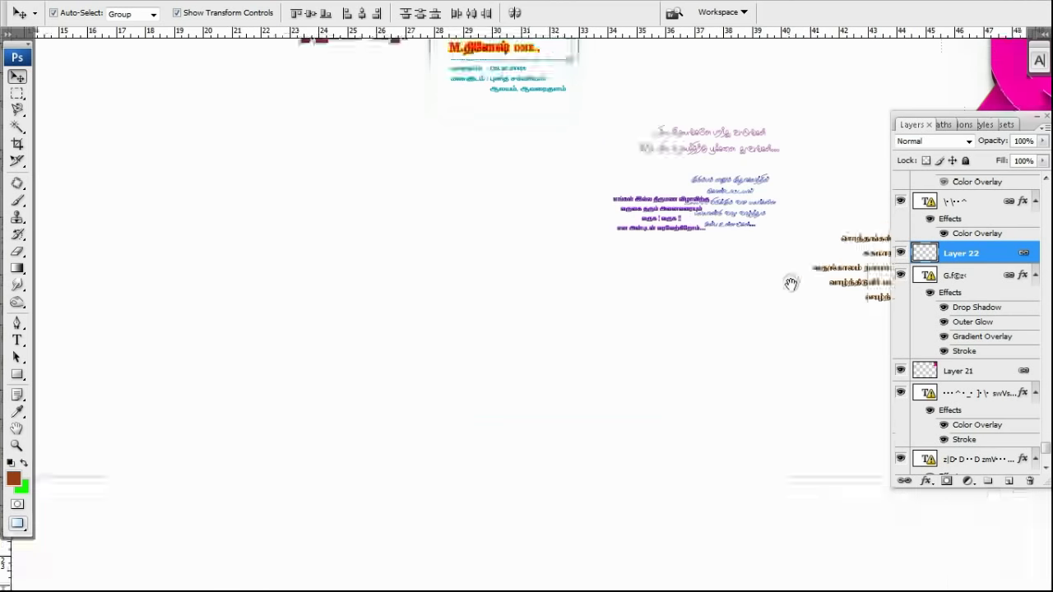
{"action": "scroll", "coordinate": [959, 245], "scroll_direction": "up", "scroll_amount": 5}
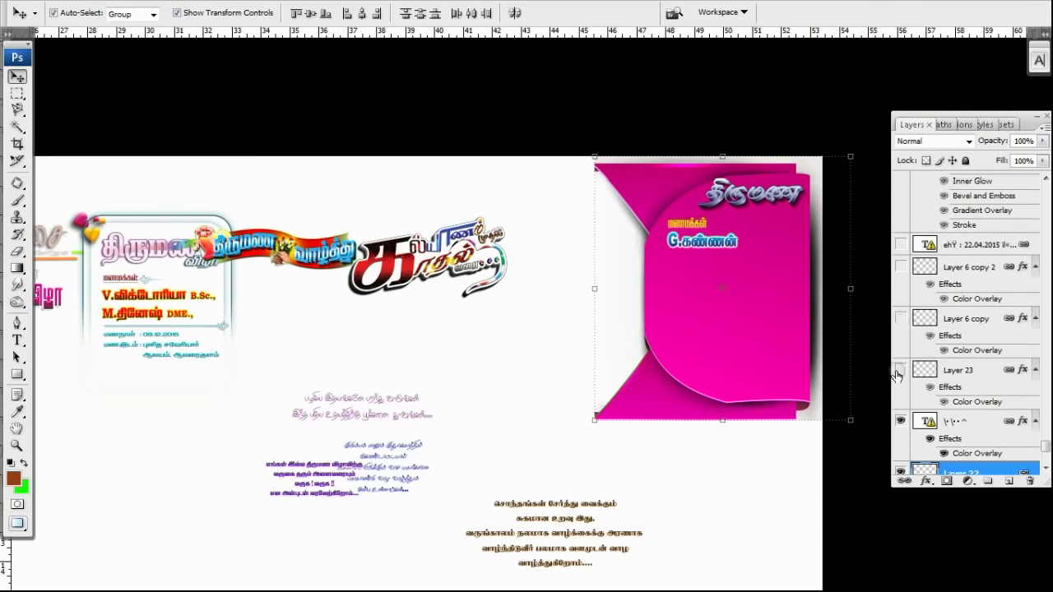
{"action": "left_click_drag", "start_coordinate": [898, 372], "coordinate": [900, 322]}
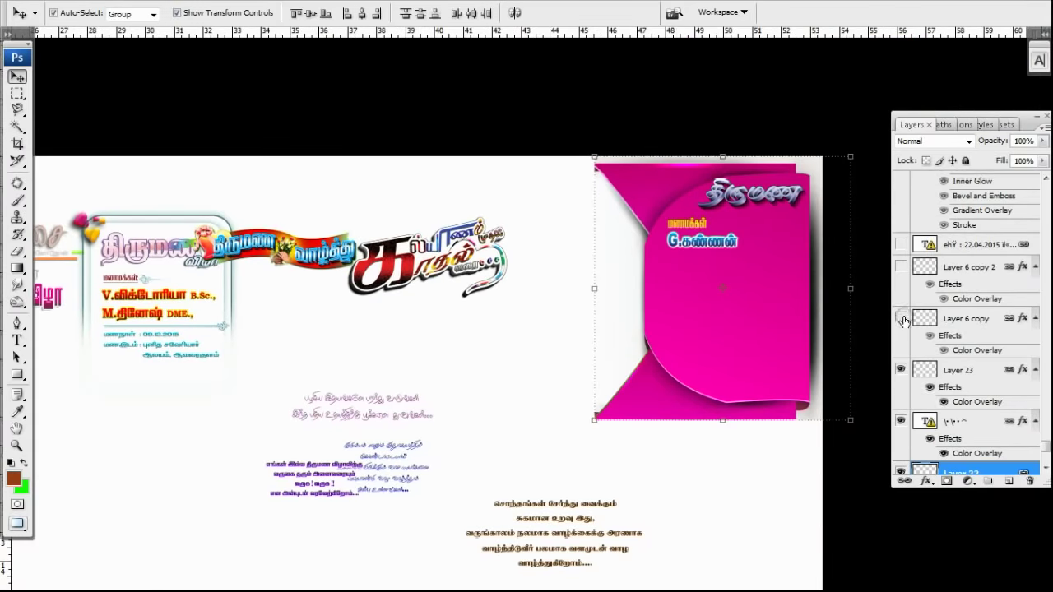
{"action": "left_click", "coordinate": [901, 245]}
Show the pink card's small title, விழா subtitle, தளபதி heading and blessing line
{"action": "scroll", "coordinate": [901, 244], "scroll_direction": "up", "scroll_amount": 5}
{"action": "left_click", "coordinate": [902, 339]}
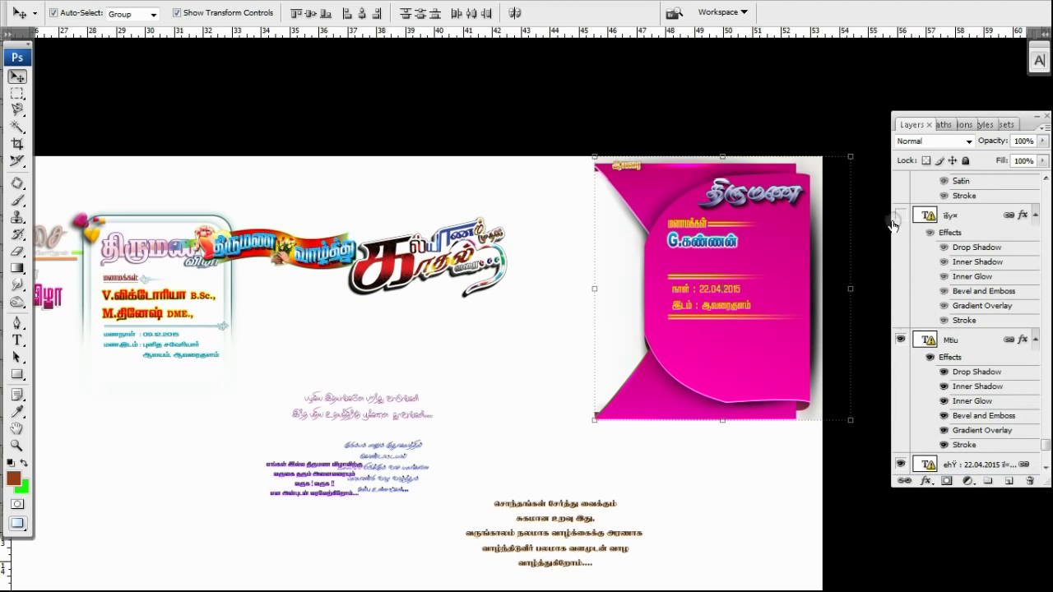
{"action": "left_click", "coordinate": [901, 215]}
{"action": "scroll", "coordinate": [913, 255], "scroll_direction": "up", "scroll_amount": 3}
{"action": "left_click", "coordinate": [900, 296]}
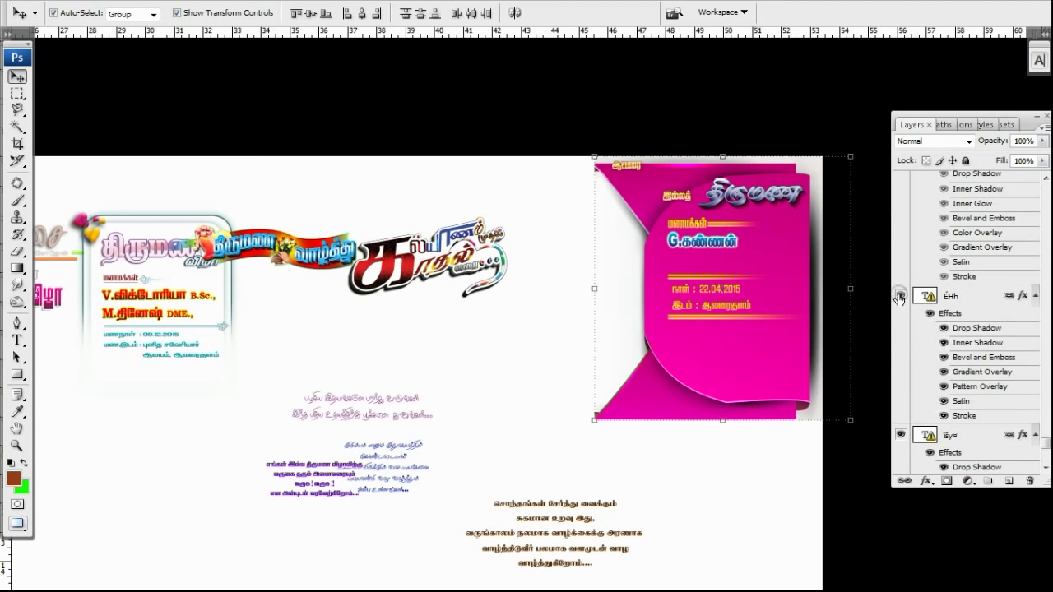
{"action": "scroll", "coordinate": [899, 301], "scroll_direction": "up", "scroll_amount": 3}
{"action": "left_click", "coordinate": [901, 311]}
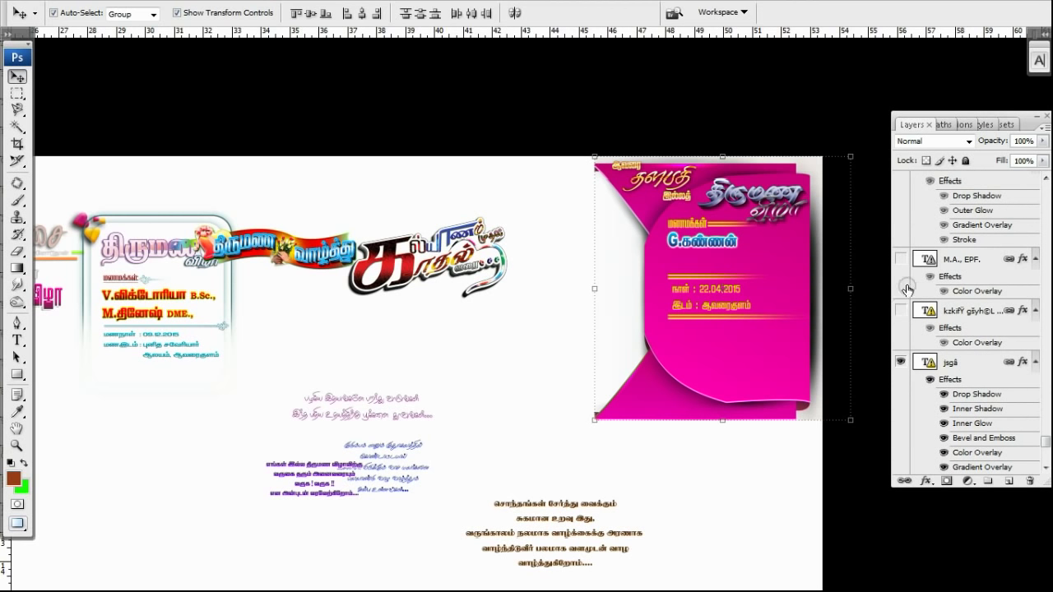
{"action": "left_click", "coordinate": [901, 259]}
Show the card's second name and B.E. degree, Layers 24 and 25, and the Tamil title artwork
{"action": "scroll", "coordinate": [897, 329], "scroll_direction": "up", "scroll_amount": 5}
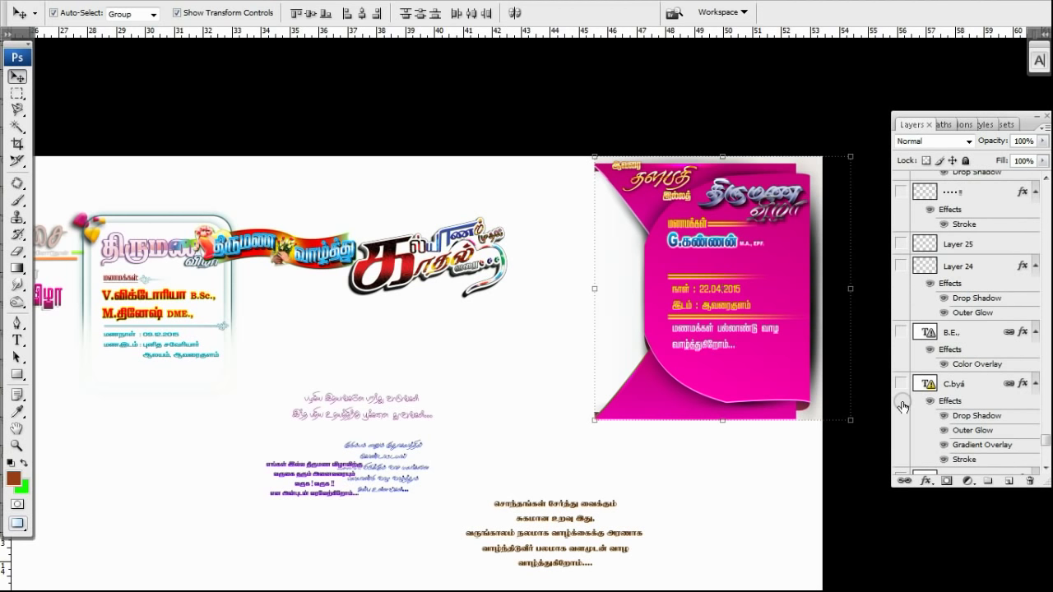
{"action": "scroll", "coordinate": [898, 362], "scroll_direction": "down", "scroll_amount": 3}
{"action": "left_click", "coordinate": [901, 274]}
{"action": "left_click", "coordinate": [901, 222]}
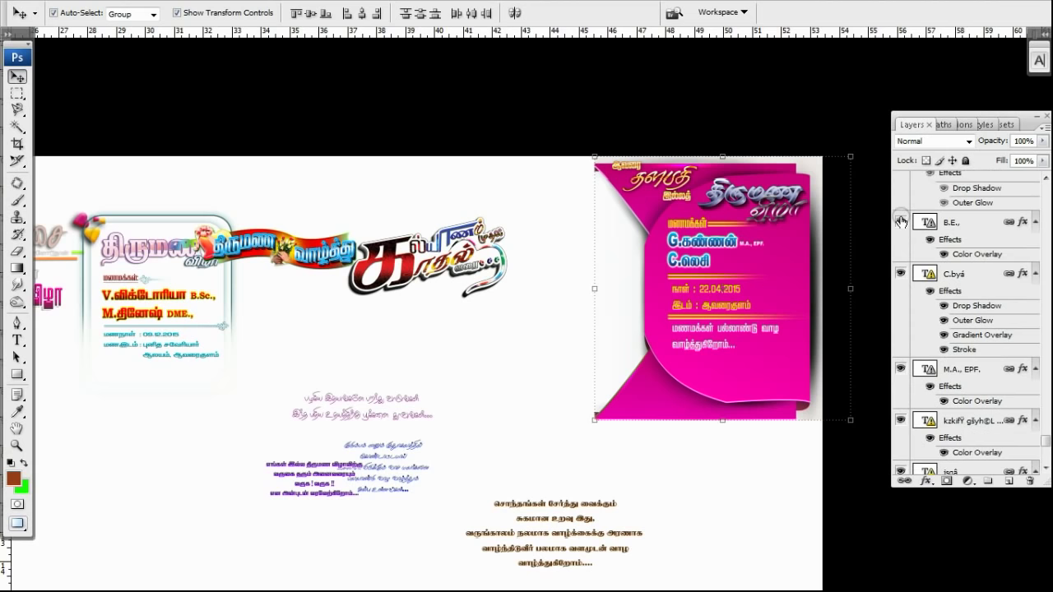
{"action": "scroll", "coordinate": [902, 220], "scroll_direction": "up", "scroll_amount": 3}
{"action": "left_click", "coordinate": [901, 266]}
{"action": "left_click", "coordinate": [900, 243]}
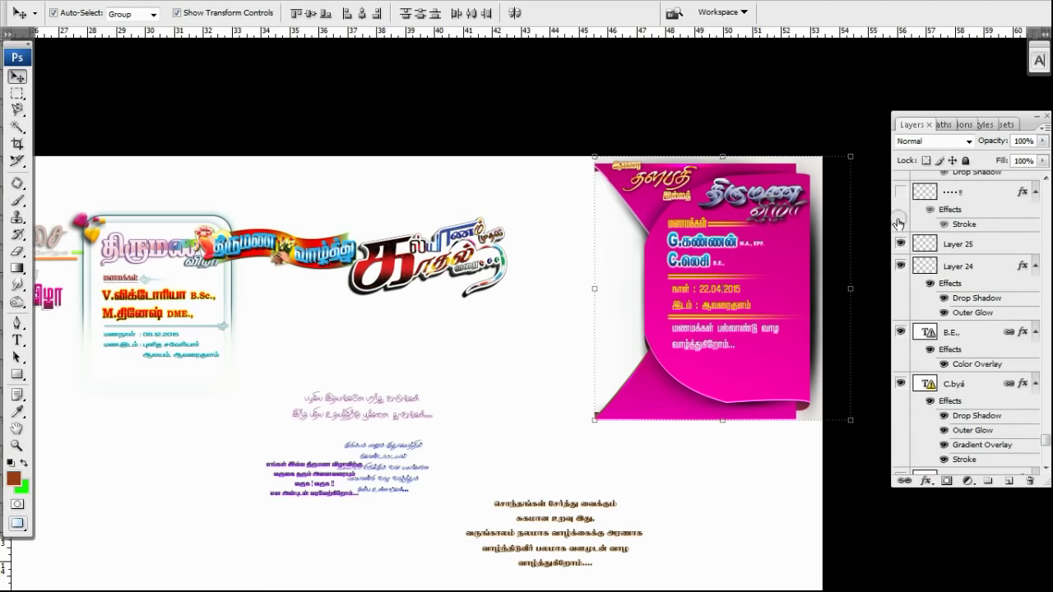
{"action": "left_click", "coordinate": [901, 191]}
Show the logo artwork, Layer 28's flower clipart, the red-glow Tamil text and 'welcome To All'
{"action": "scroll", "coordinate": [913, 222], "scroll_direction": "up", "scroll_amount": 3}
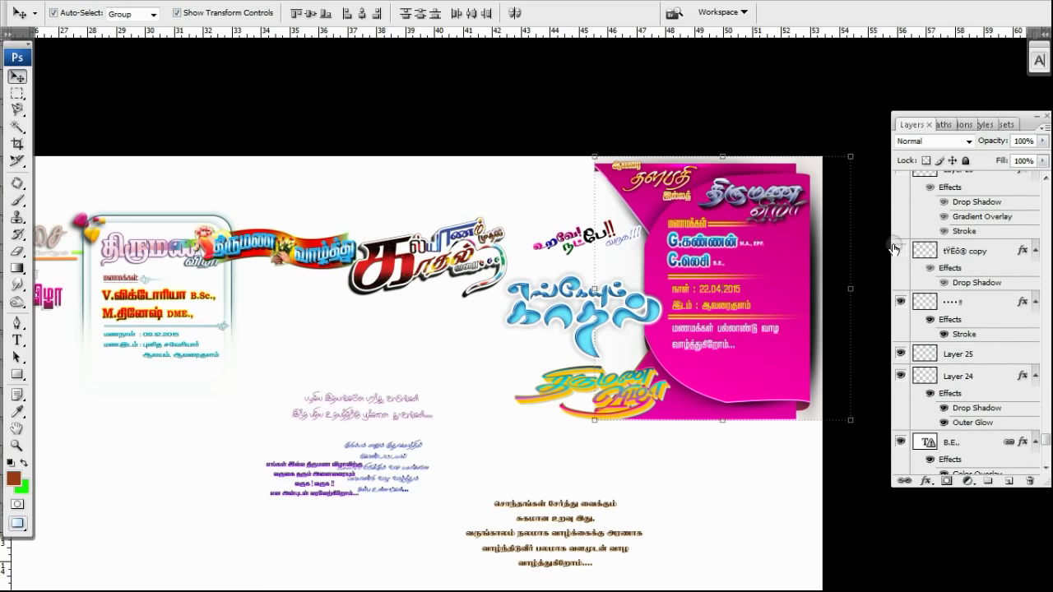
{"action": "left_click", "coordinate": [901, 251]}
{"action": "scroll", "coordinate": [902, 255], "scroll_direction": "up", "scroll_amount": 3}
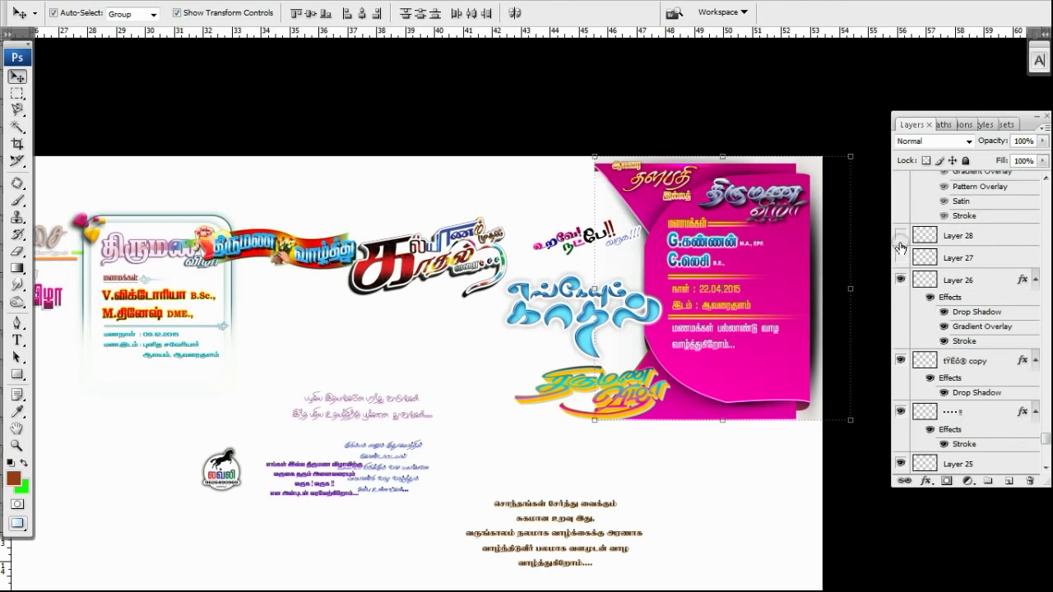
{"action": "left_click", "coordinate": [900, 235]}
{"action": "scroll", "coordinate": [905, 255], "scroll_direction": "up", "scroll_amount": 3}
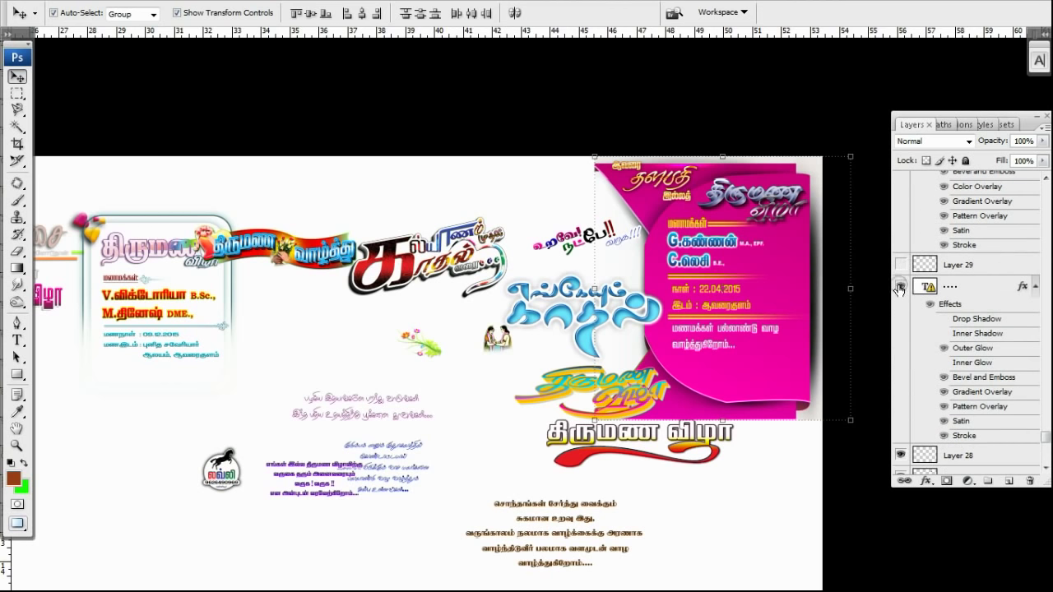
{"action": "left_click", "coordinate": [901, 264]}
{"action": "scroll", "coordinate": [901, 265], "scroll_direction": "up", "scroll_amount": 1}
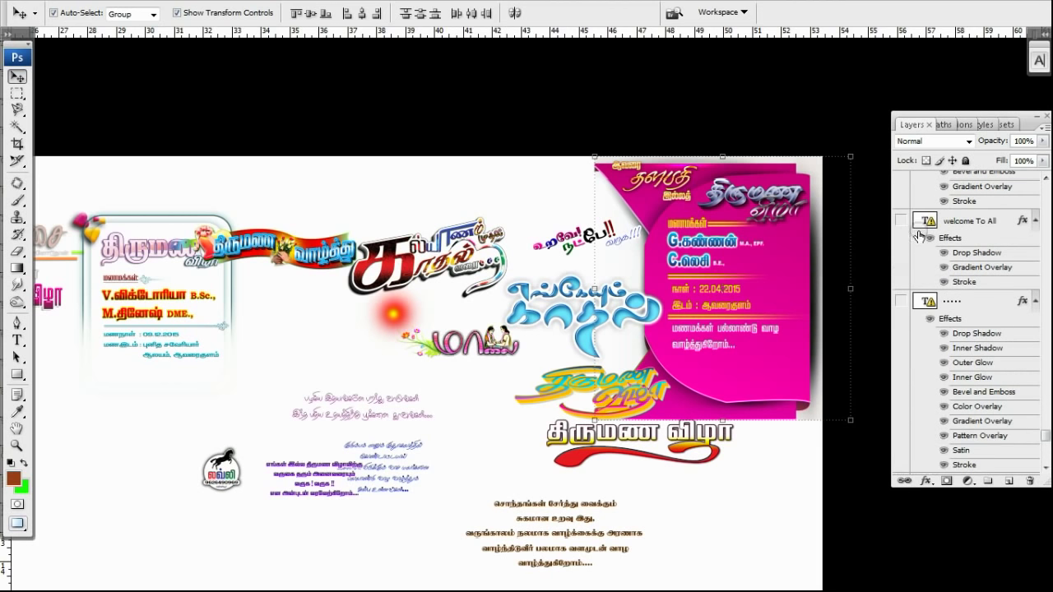
{"action": "left_click", "coordinate": [901, 301]}
{"action": "left_click", "coordinate": [901, 221]}
Collapse all the expanded layer-effects lists in the Layers panel
{"action": "left_click", "coordinate": [1035, 221]}
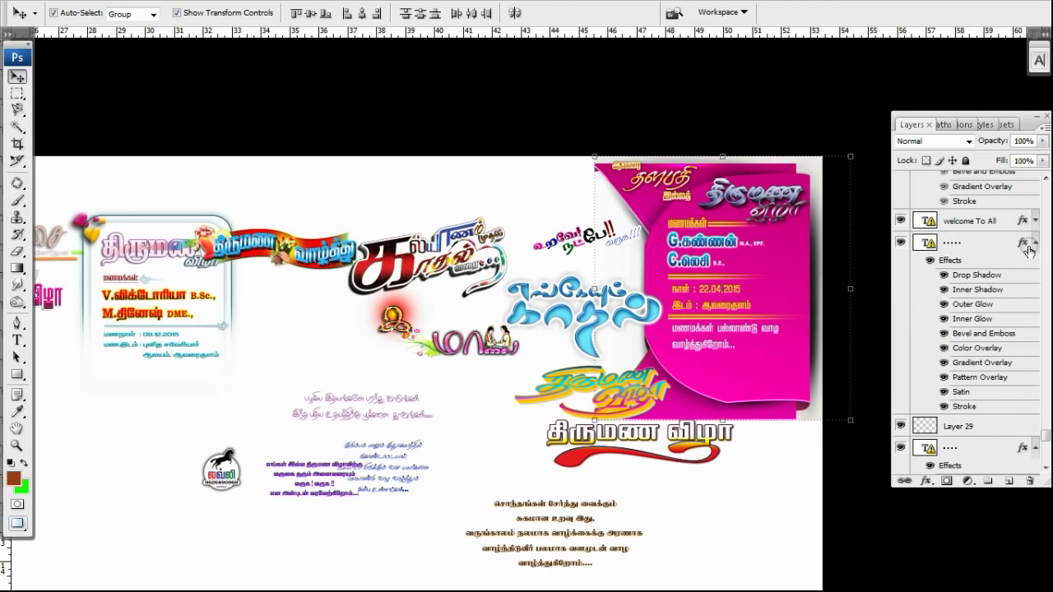
{"action": "left_click", "coordinate": [1036, 243]}
{"action": "left_click", "coordinate": [1035, 286]}
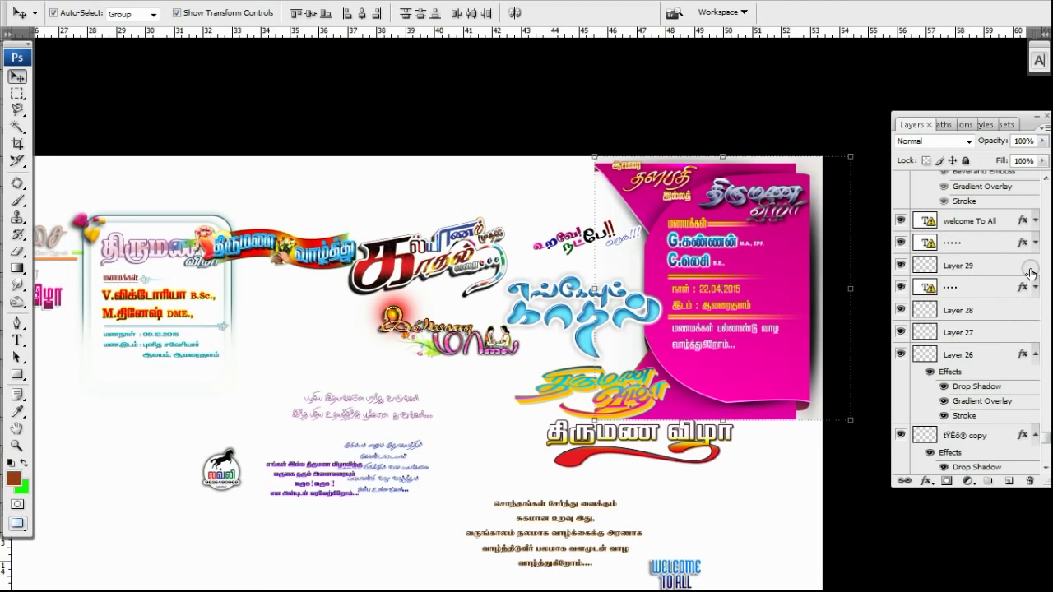
{"action": "left_click", "coordinate": [1035, 353]}
{"action": "left_click", "coordinate": [1035, 376]}
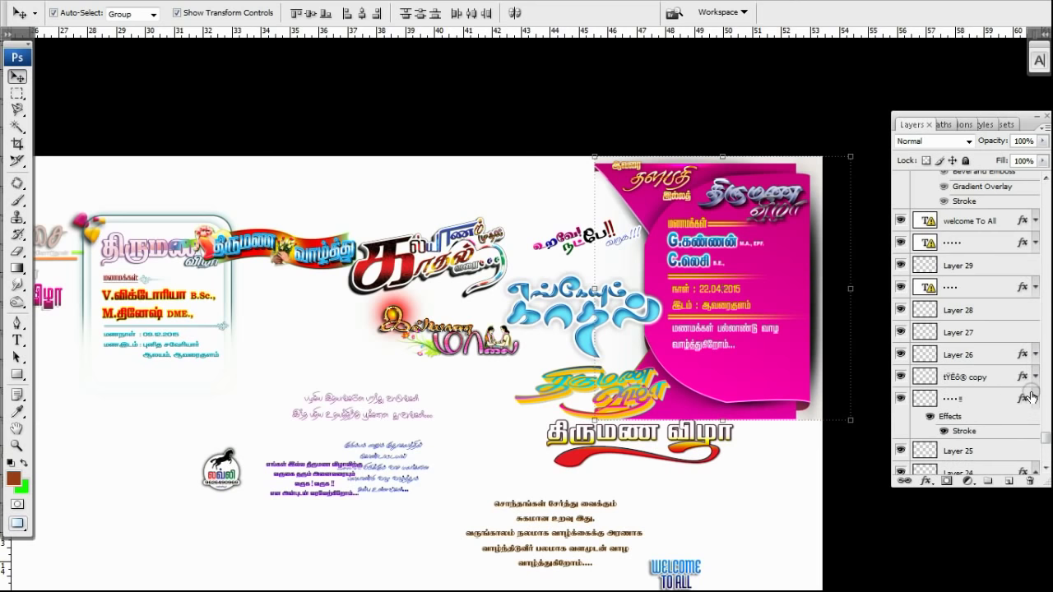
{"action": "left_click", "coordinate": [1035, 398]}
{"action": "left_click", "coordinate": [1034, 442]}
Show Layer 30 and its nearby text layers, Layer 31, the RASI text and Layer 32
{"action": "scroll", "coordinate": [1031, 377], "scroll_direction": "up", "scroll_amount": 5}
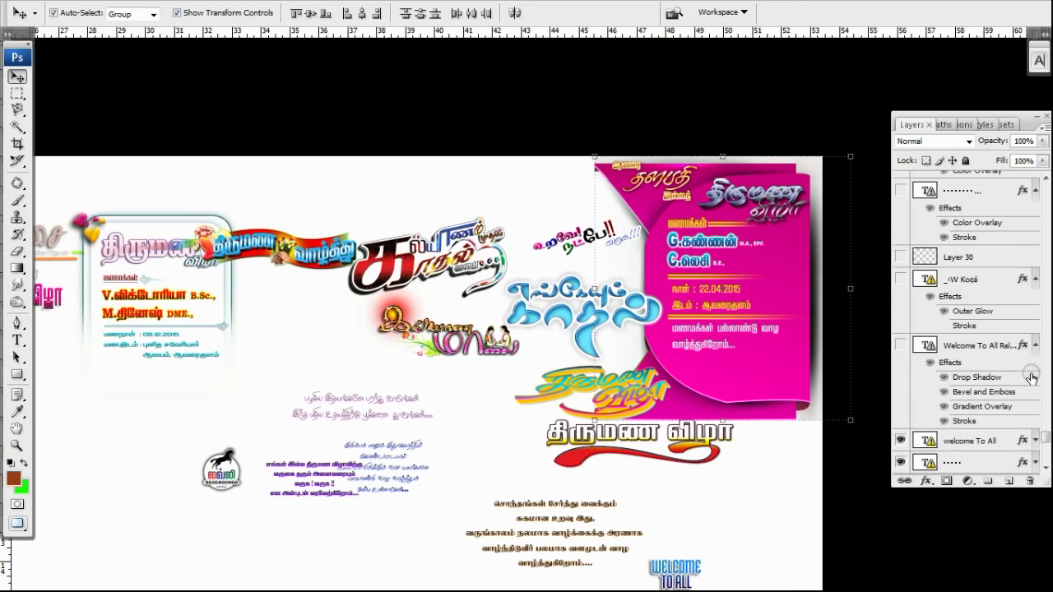
{"action": "mouse_move", "coordinate": [906, 345]}
{"action": "left_mouse_down"}
{"action": "mouse_move", "coordinate": [901, 201]}
{"action": "mouse_move", "coordinate": [917, 251]}
{"action": "left_mouse_up"}
{"action": "scroll", "coordinate": [953, 336], "scroll_direction": "up", "scroll_amount": 3}
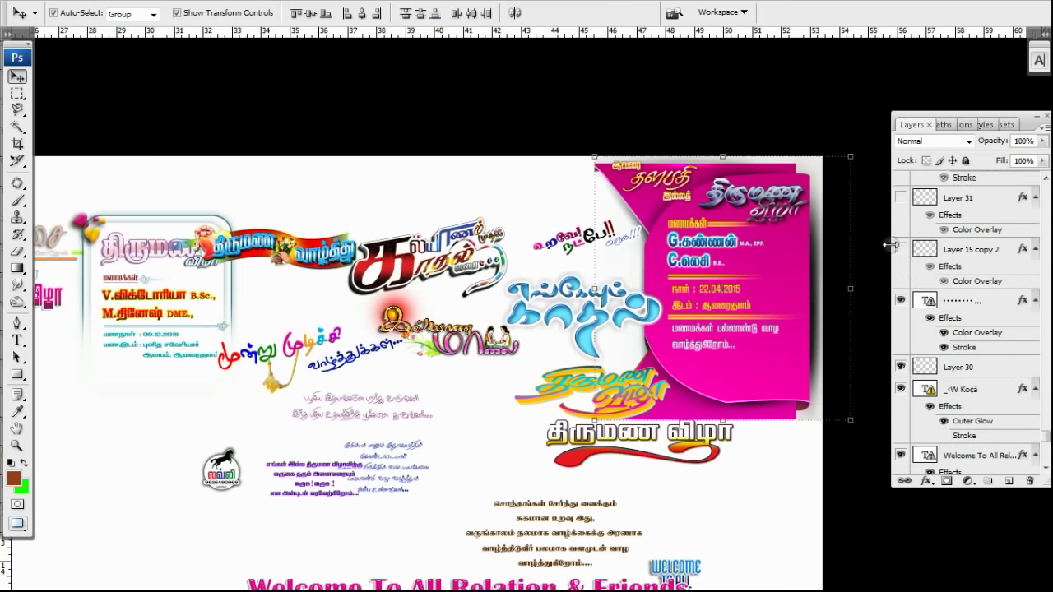
{"action": "left_click", "coordinate": [901, 202]}
{"action": "scroll", "coordinate": [904, 260], "scroll_direction": "up", "scroll_amount": 3}
{"action": "left_click_drag", "start_coordinate": [905, 335], "coordinate": [902, 208]}
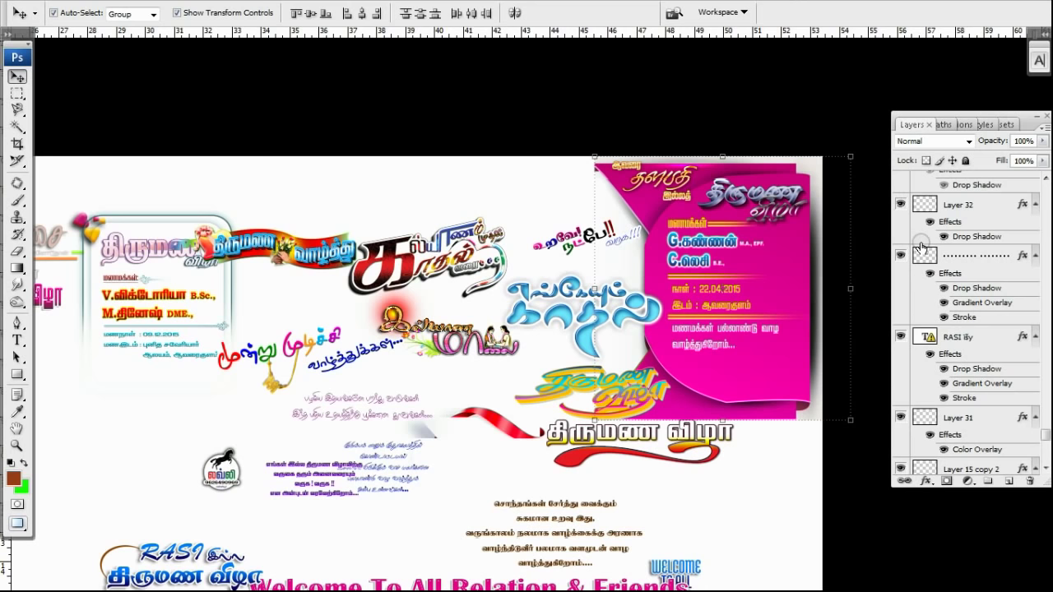
Show the deoci.com14 and deoci.com15 layers, Layers 34–36, Layer 39 and the graphic below it
{"action": "scroll", "coordinate": [921, 247], "scroll_direction": "up", "scroll_amount": 3}
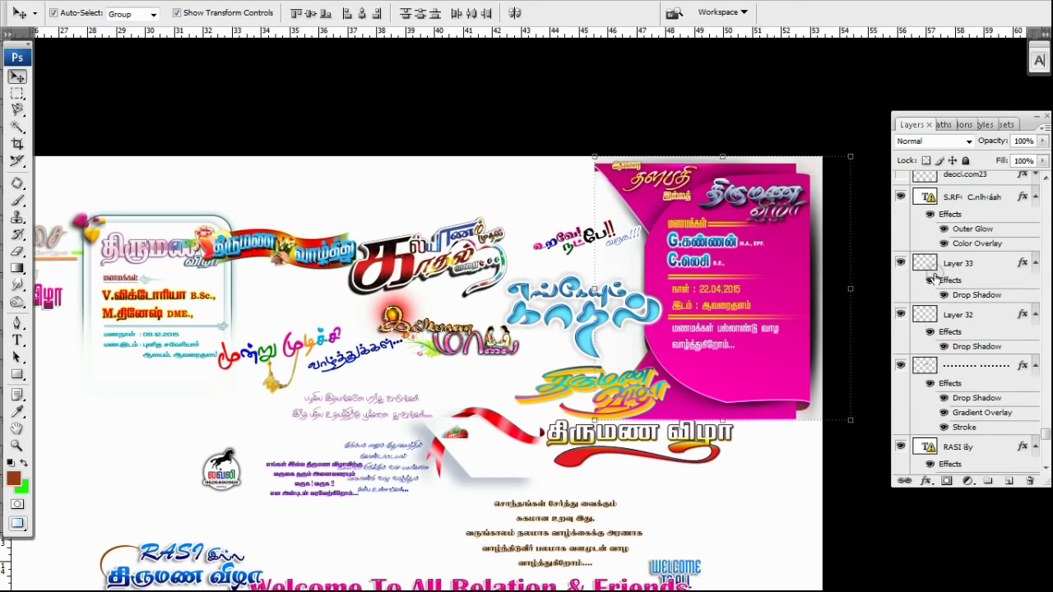
{"action": "scroll", "coordinate": [934, 278], "scroll_direction": "up", "scroll_amount": 5}
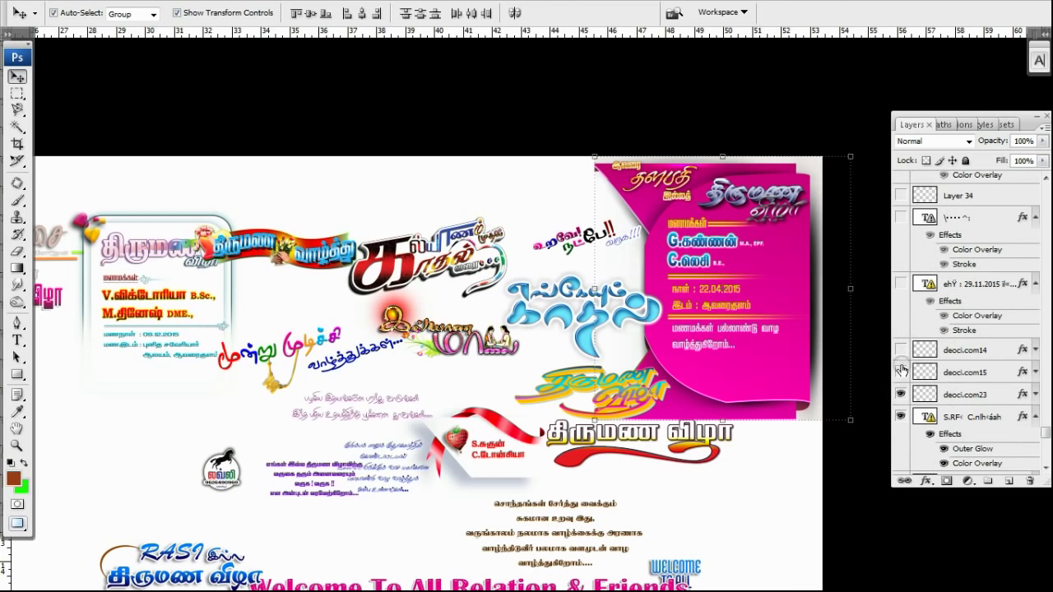
{"action": "left_click_drag", "start_coordinate": [903, 371], "coordinate": [893, 245]}
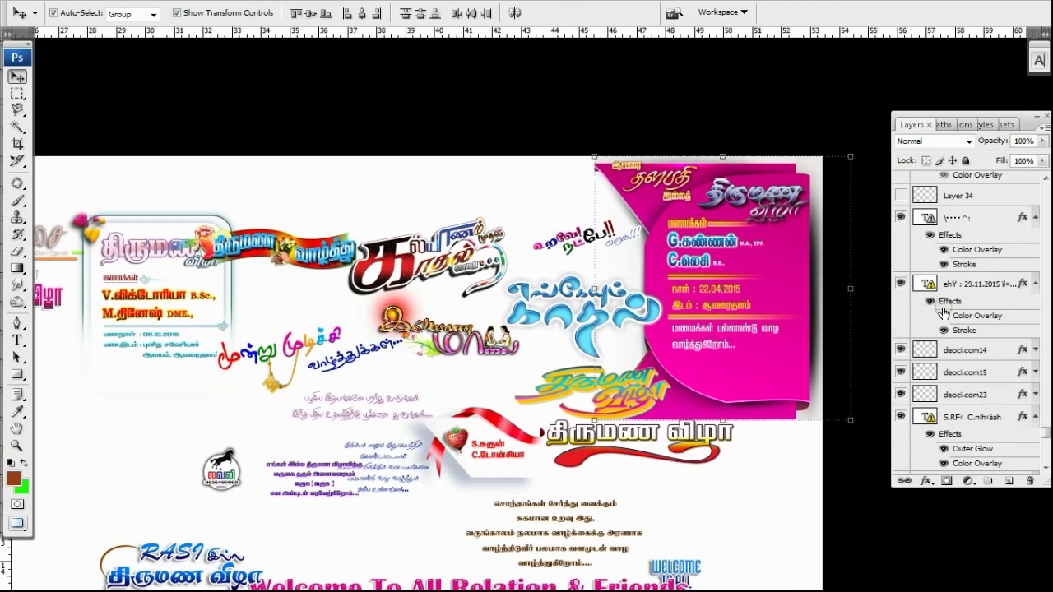
{"action": "scroll", "coordinate": [943, 311], "scroll_direction": "up", "scroll_amount": 3}
{"action": "left_click_drag", "start_coordinate": [900, 305], "coordinate": [893, 206]}
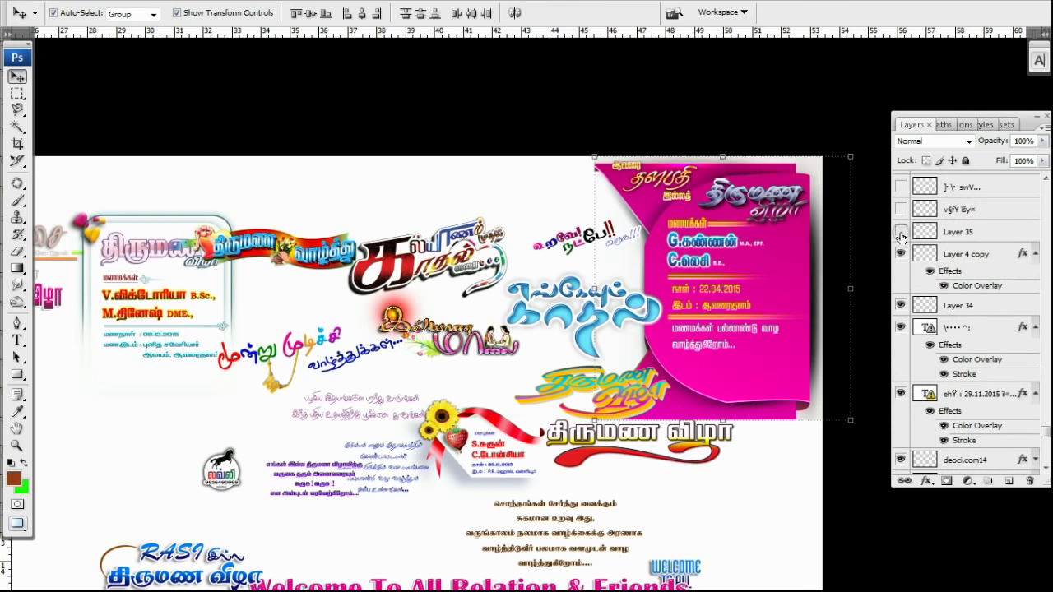
{"action": "scroll", "coordinate": [945, 290], "scroll_direction": "up", "scroll_amount": 3}
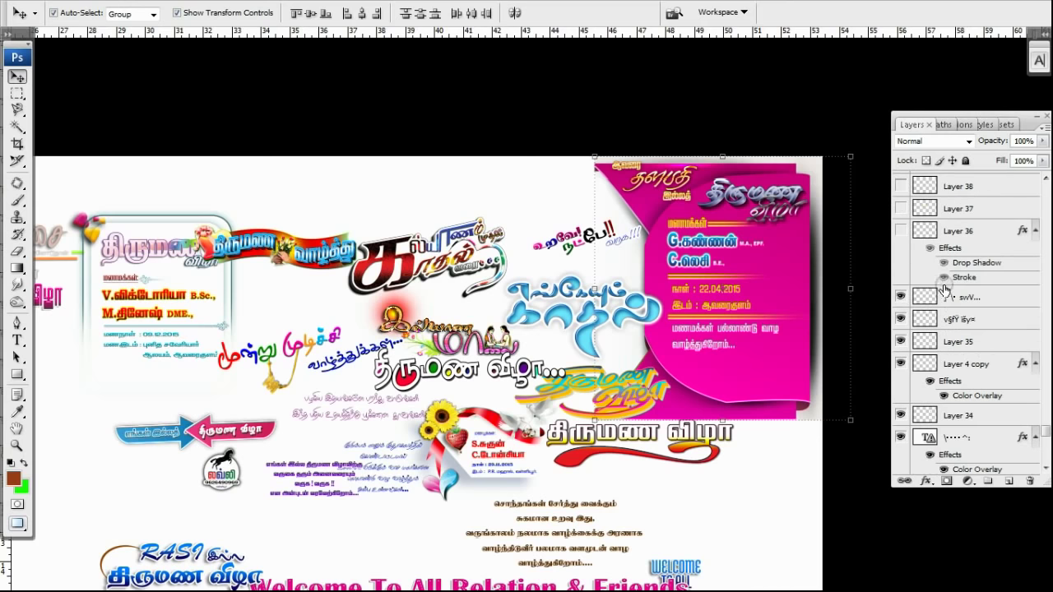
{"action": "left_click", "coordinate": [901, 231]}
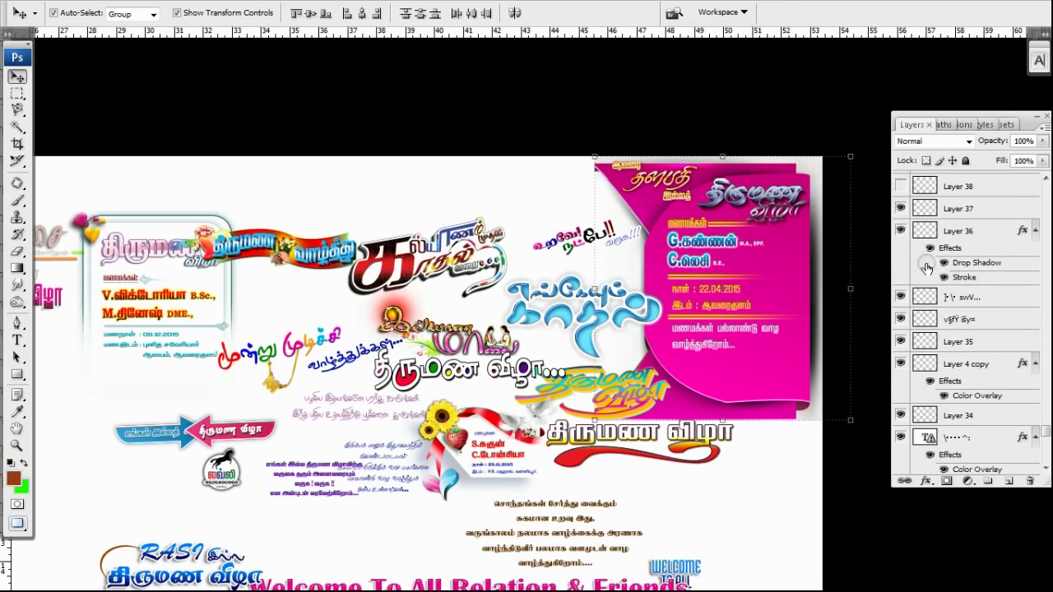
{"action": "scroll", "coordinate": [927, 269], "scroll_direction": "up", "scroll_amount": 2}
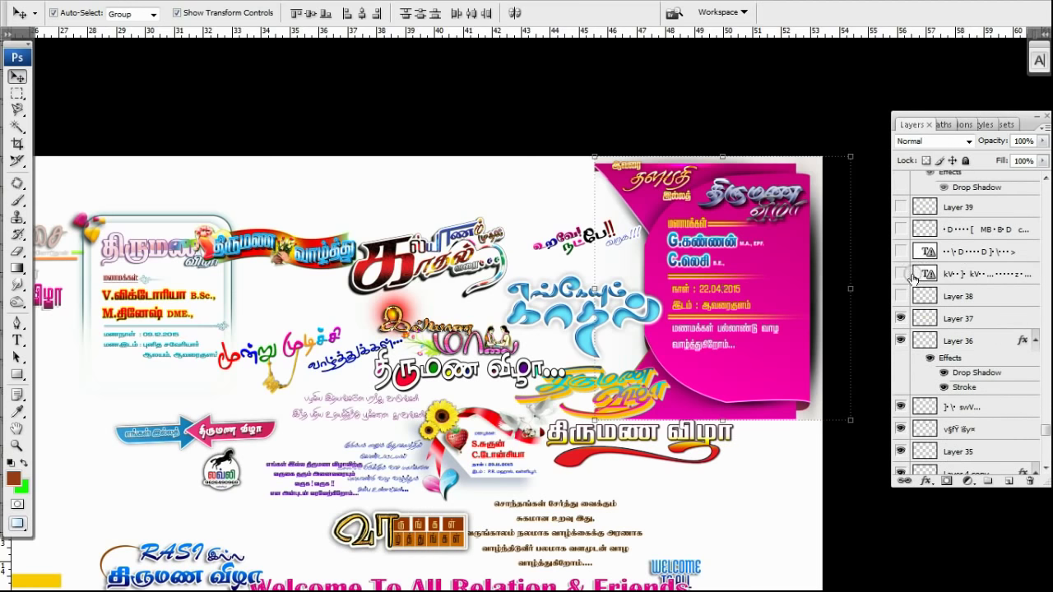
{"action": "left_click", "coordinate": [901, 229]}
{"action": "left_click", "coordinate": [901, 207]}
{"action": "scroll", "coordinate": [925, 247], "scroll_direction": "up", "scroll_amount": 5}
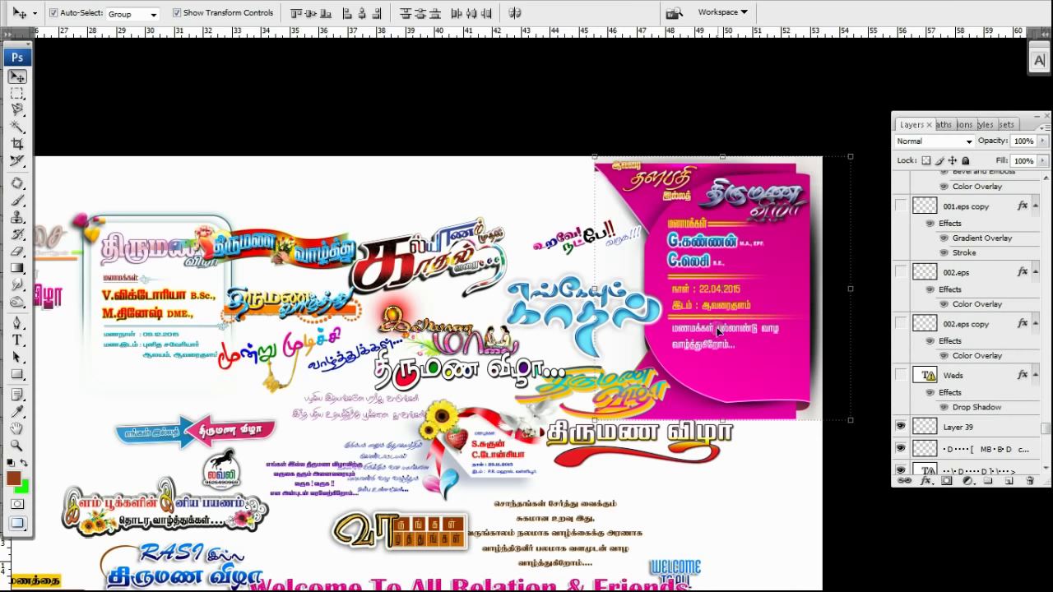
Show the hidden Weds and eps graphic layers
{"action": "scroll", "coordinate": [829, 260], "scroll_direction": "up", "scroll_amount": 1}
{"action": "scroll", "coordinate": [837, 236], "scroll_direction": "down", "scroll_amount": 1}
{"action": "scroll", "coordinate": [843, 231], "scroll_direction": "up", "scroll_amount": 1}
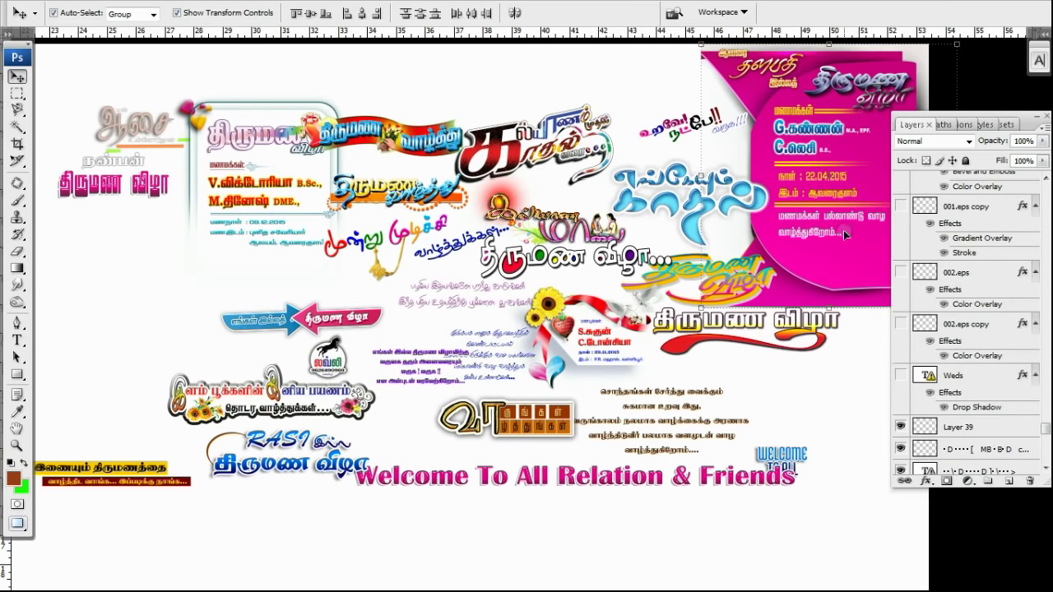
{"action": "left_click", "coordinate": [901, 375]}
{"action": "left_click", "coordinate": [901, 323]}
{"action": "left_click", "coordinate": [901, 273]}
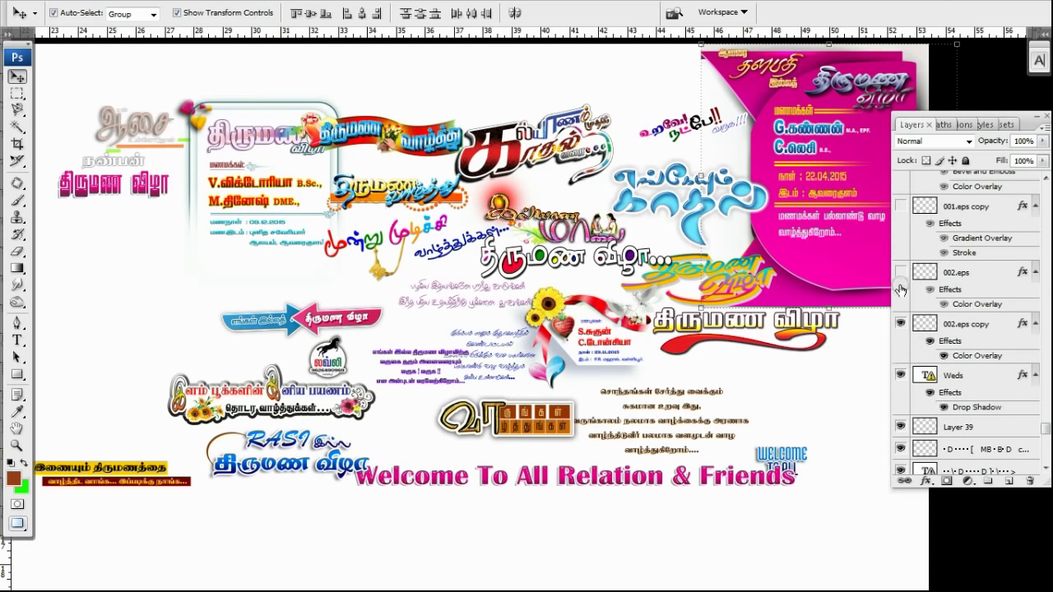
{"action": "left_click", "coordinate": [901, 207]}
Show the text layers on the magenta name label
{"action": "scroll", "coordinate": [903, 212], "scroll_direction": "up", "scroll_amount": 1}
{"action": "scroll", "coordinate": [905, 234], "scroll_direction": "up", "scroll_amount": 1}
{"action": "scroll", "coordinate": [908, 296], "scroll_direction": "up", "scroll_amount": 1}
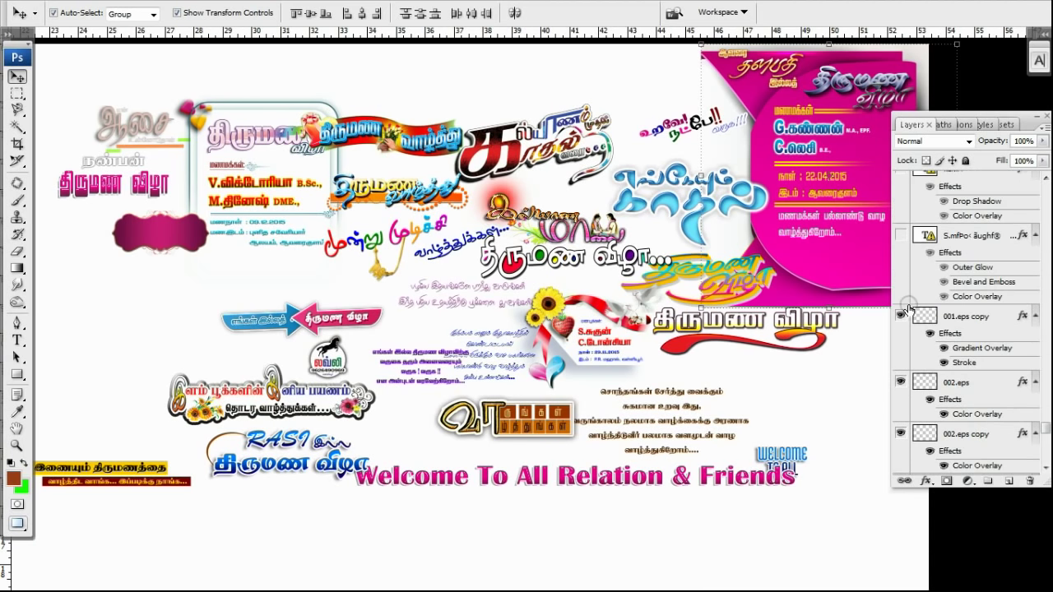
{"action": "left_click", "coordinate": [901, 235]}
{"action": "left_click", "coordinate": [901, 173]}
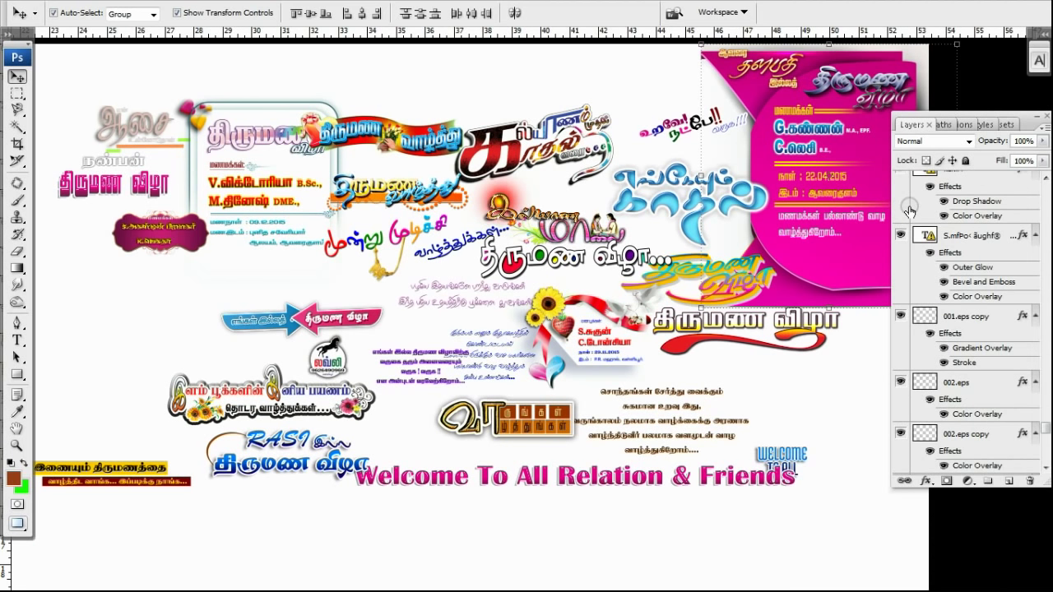
{"action": "scroll", "coordinate": [914, 247], "scroll_direction": "up", "scroll_amount": 1}
Show the B.E. and qualification text, 'Love you Forever' and the WEDDING letter layers
{"action": "left_click", "coordinate": [900, 213]}
{"action": "scroll", "coordinate": [899, 213], "scroll_direction": "up", "scroll_amount": 2}
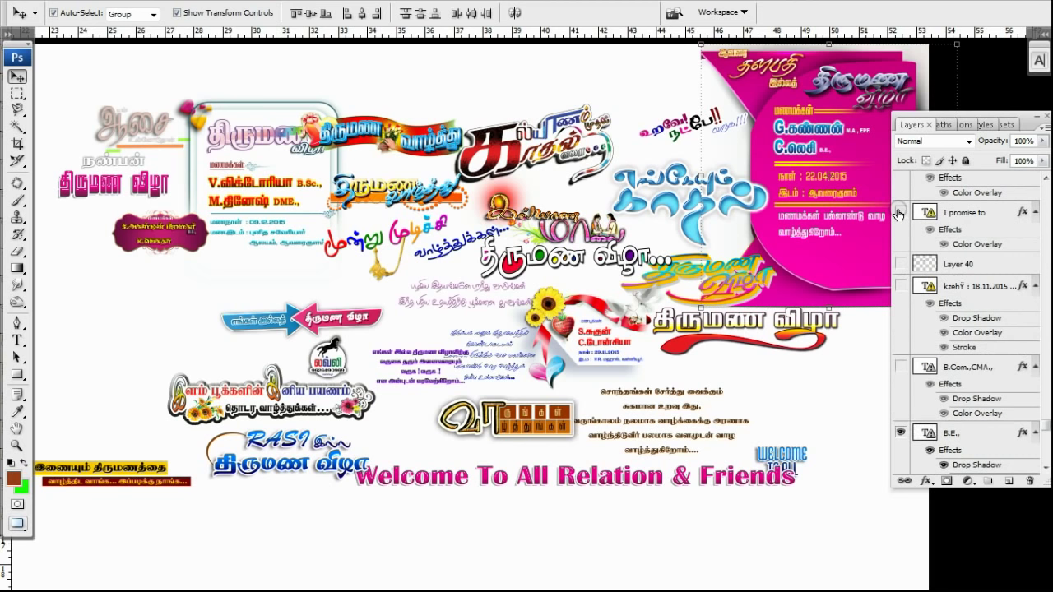
{"action": "left_click_drag", "start_coordinate": [900, 369], "coordinate": [906, 330]}
{"action": "left_click_drag", "start_coordinate": [900, 213], "coordinate": [900, 264]}
{"action": "scroll", "coordinate": [910, 269], "scroll_direction": "up", "scroll_amount": 5}
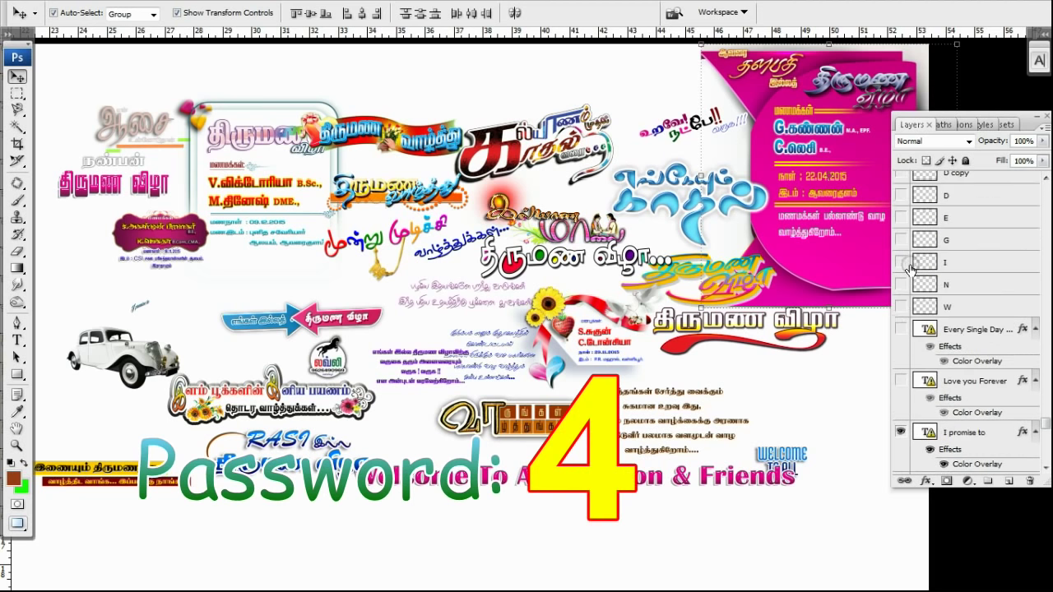
{"action": "mouse_move", "coordinate": [900, 380]}
{"action": "left_mouse_down"}
{"action": "mouse_move", "coordinate": [901, 257]}
{"action": "mouse_move", "coordinate": [915, 193]}
{"action": "mouse_move", "coordinate": [904, 179]}
{"action": "left_mouse_up"}
Zoom out and show the firecracker, Layer 41 and Layer 42 clipart
{"action": "key", "text": "ctrl+minus"}
{"action": "scroll", "coordinate": [903, 179], "scroll_direction": "up", "scroll_amount": 3}
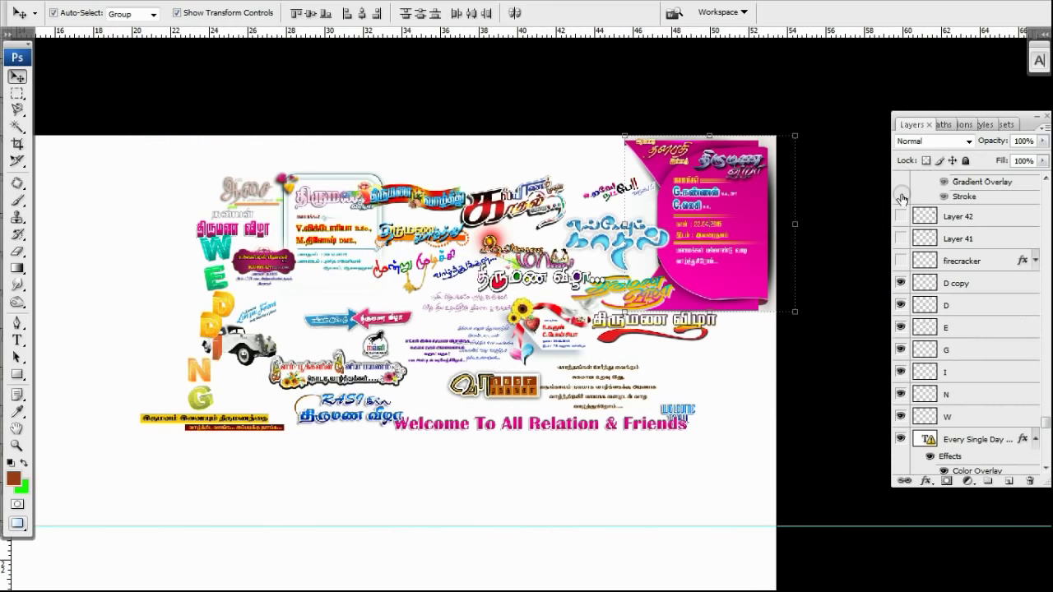
{"action": "mouse_move", "coordinate": [900, 267]}
{"action": "left_mouse_down"}
{"action": "mouse_move", "coordinate": [907, 154]}
{"action": "mouse_move", "coordinate": [902, 230]}
{"action": "left_mouse_up"}
Show the Happy Wedding text, layers 09 and 45–47, couple silhouette, flowers and bottom text layer
{"action": "left_click_drag", "start_coordinate": [733, 516], "coordinate": [829, 213]}
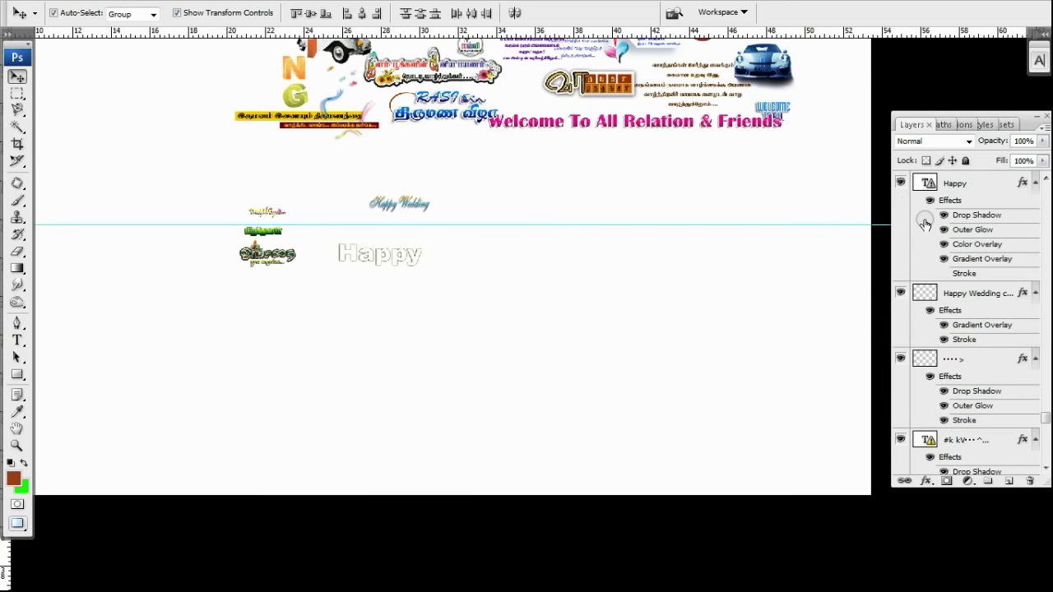
{"action": "scroll", "coordinate": [921, 222], "scroll_direction": "down", "scroll_amount": 5}
{"action": "mouse_move", "coordinate": [894, 342]}
{"action": "left_mouse_down"}
{"action": "mouse_move", "coordinate": [905, 169]}
{"action": "mouse_move", "coordinate": [905, 189]}
{"action": "left_mouse_up"}
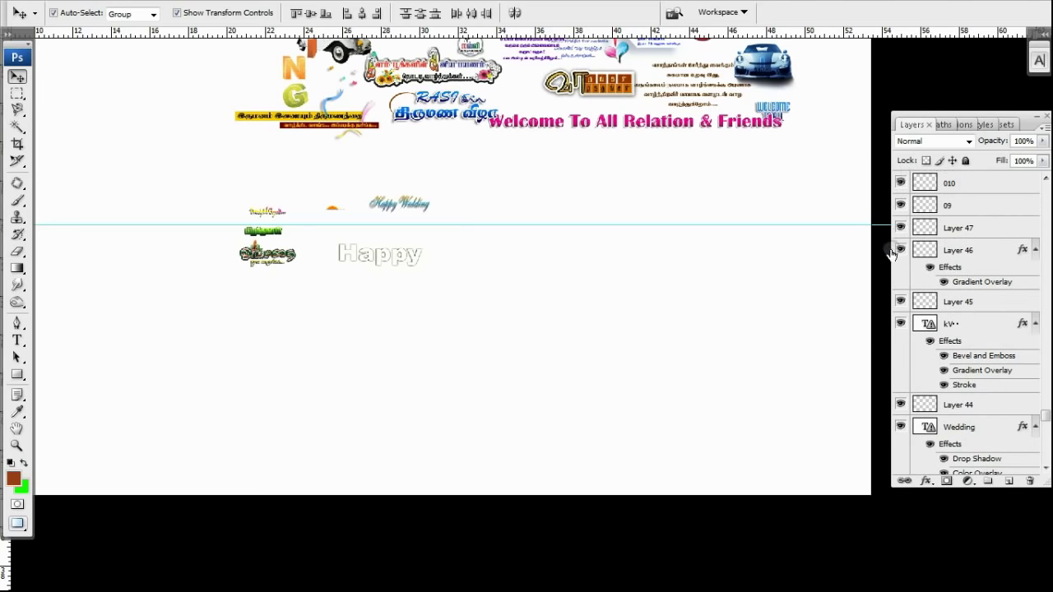
{"action": "left_click_drag", "start_coordinate": [891, 254], "coordinate": [900, 298]}
{"action": "scroll", "coordinate": [1027, 395], "scroll_direction": "down", "scroll_amount": 1}
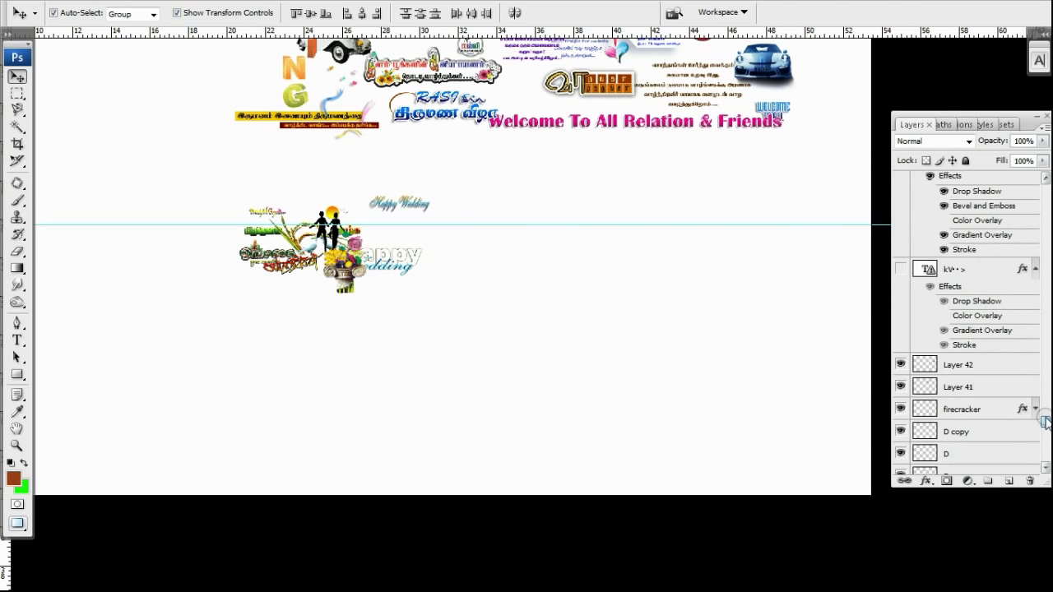
{"action": "scroll", "coordinate": [1029, 411], "scroll_direction": "down", "scroll_amount": 1}
{"action": "scroll", "coordinate": [1028, 419], "scroll_direction": "down", "scroll_amount": 1}
{"action": "scroll", "coordinate": [1029, 419], "scroll_direction": "down", "scroll_amount": 2}
{"action": "scroll", "coordinate": [918, 422], "scroll_direction": "down", "scroll_amount": 2}
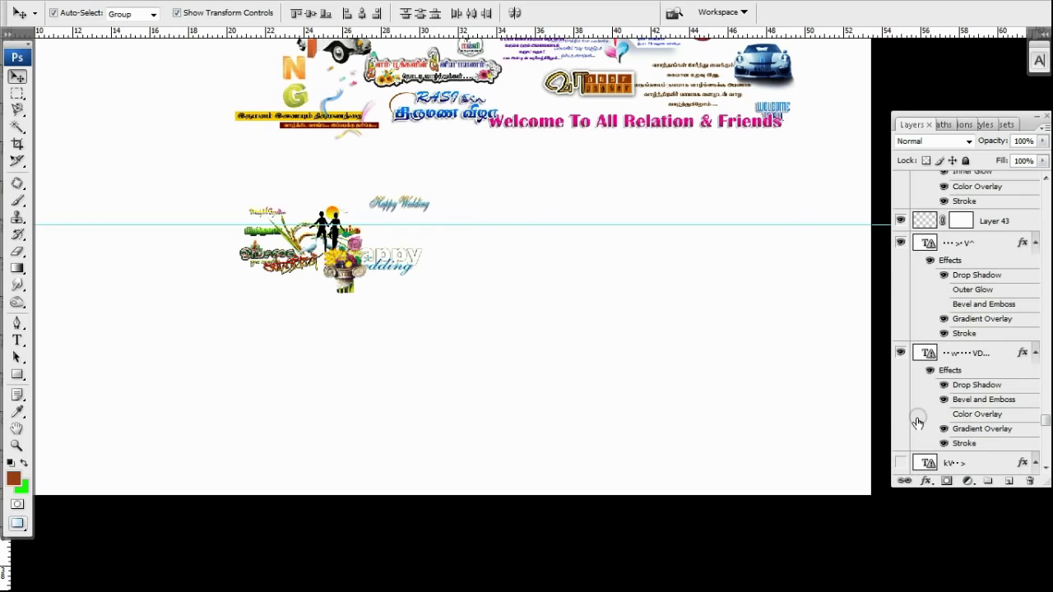
{"action": "left_click", "coordinate": [902, 463]}
Make the numbered clipart layers 010 through 06 and the faded photo visible
{"action": "scroll", "coordinate": [929, 380], "scroll_direction": "up", "scroll_amount": 3}
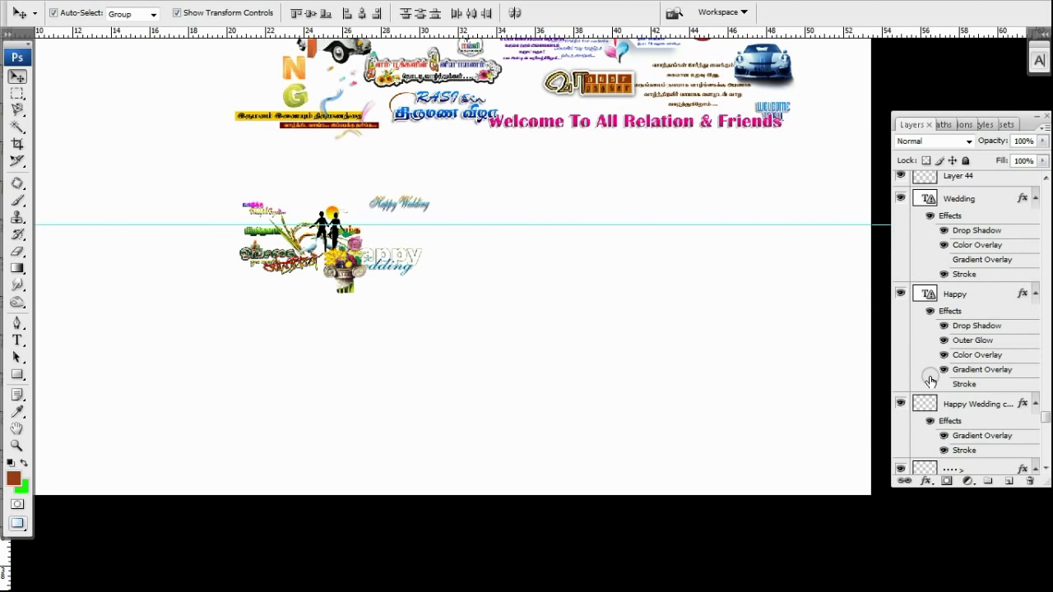
{"action": "scroll", "coordinate": [929, 380], "scroll_direction": "up", "scroll_amount": 3}
{"action": "scroll", "coordinate": [930, 380], "scroll_direction": "up", "scroll_amount": 3}
{"action": "left_click_drag", "start_coordinate": [900, 394], "coordinate": [907, 196]}
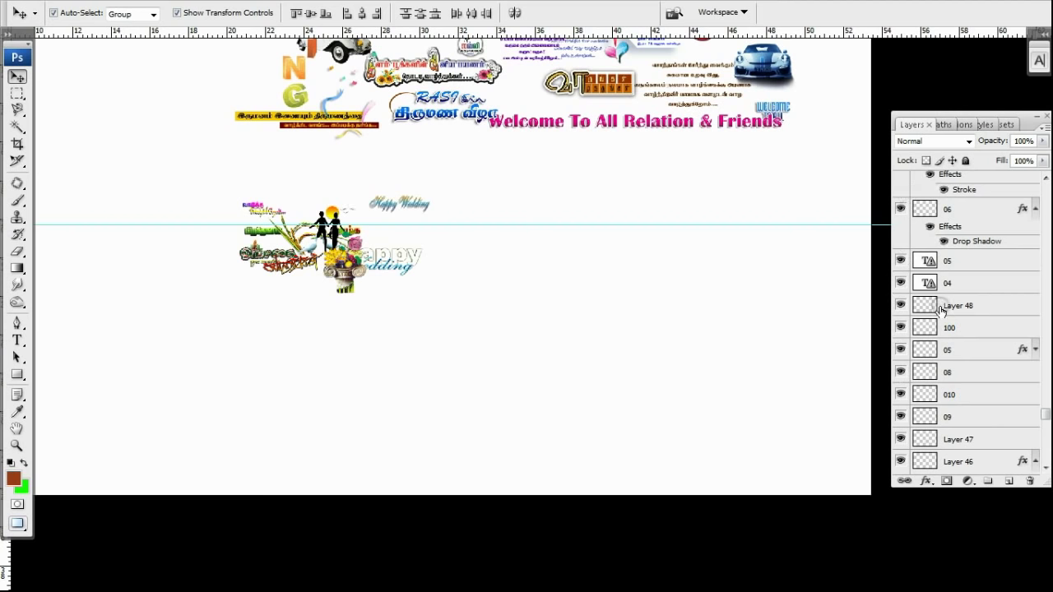
{"action": "scroll", "coordinate": [941, 309], "scroll_direction": "up", "scroll_amount": 3}
{"action": "left_click_drag", "start_coordinate": [900, 230], "coordinate": [900, 209]}
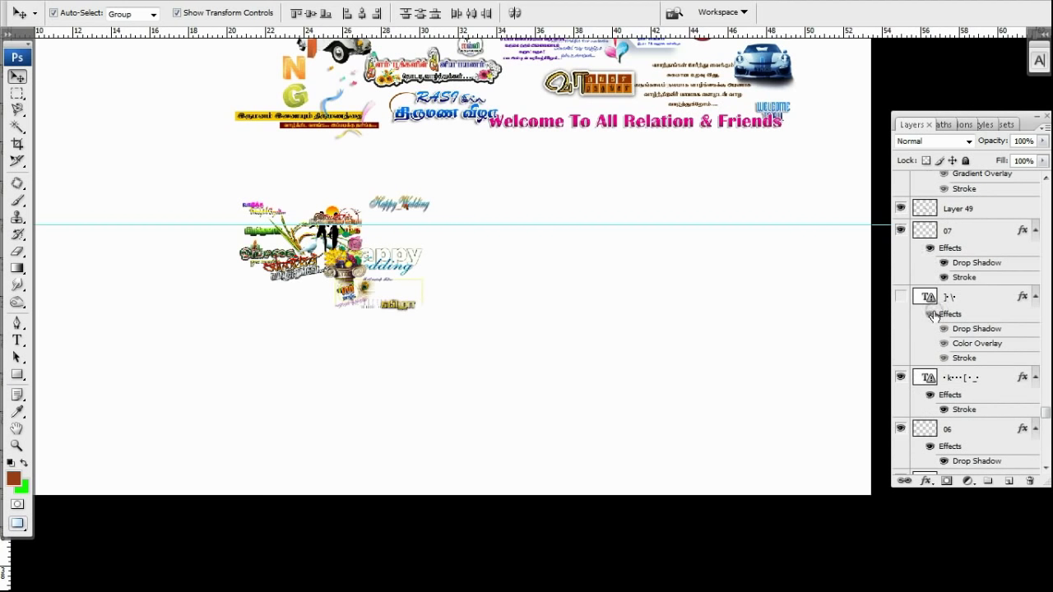
{"action": "scroll", "coordinate": [932, 315], "scroll_direction": "up", "scroll_amount": 3}
{"action": "scroll", "coordinate": [905, 319], "scroll_direction": "up", "scroll_amount": 3}
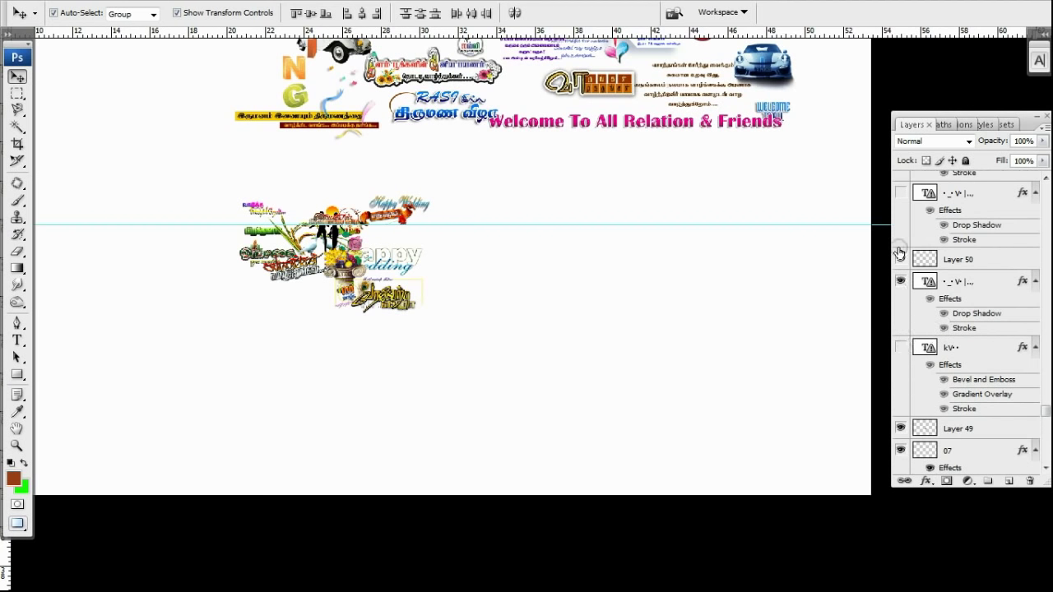
{"action": "left_click", "coordinate": [900, 194]}
Show Layers 52 through 56, their copies, and the ribbon and book clipart
{"action": "scroll", "coordinate": [913, 395], "scroll_direction": "up", "scroll_amount": 3}
{"action": "scroll", "coordinate": [914, 401], "scroll_direction": "down", "scroll_amount": 3}
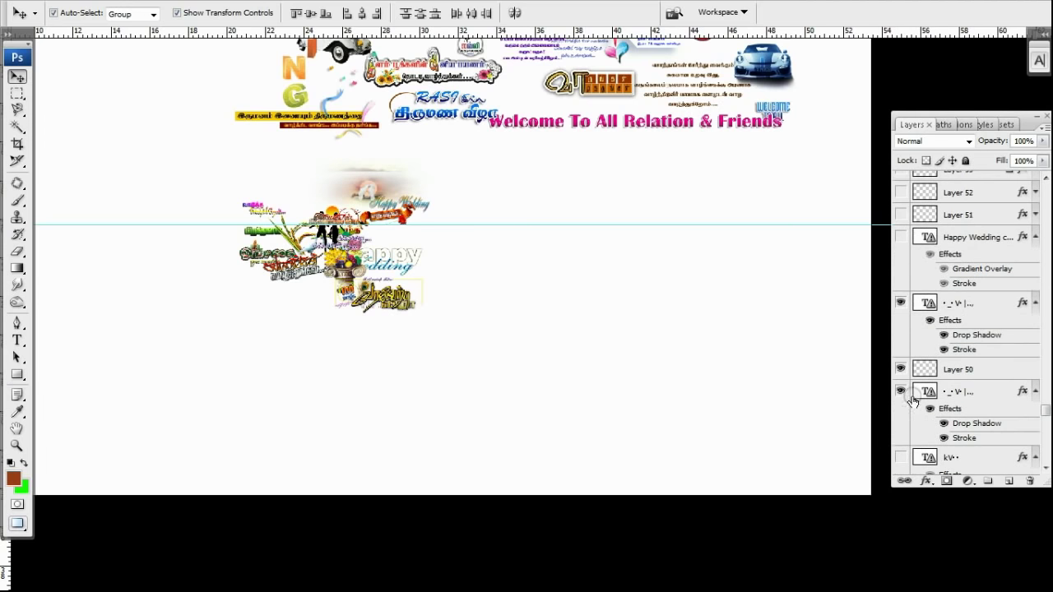
{"action": "scroll", "coordinate": [929, 411], "scroll_direction": "up", "scroll_amount": 3}
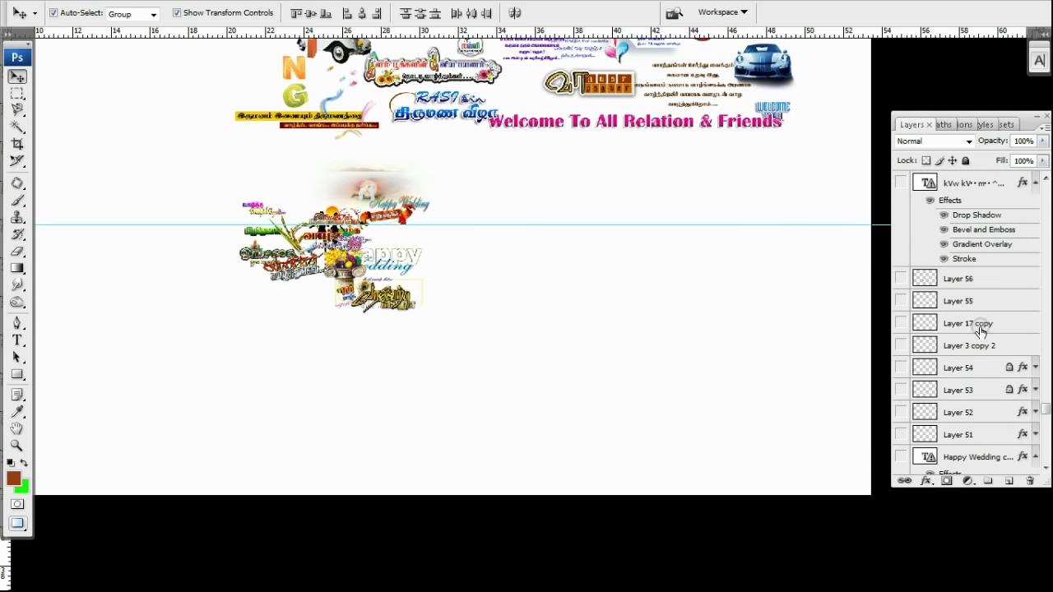
{"action": "left_click_drag", "start_coordinate": [903, 280], "coordinate": [898, 413]}
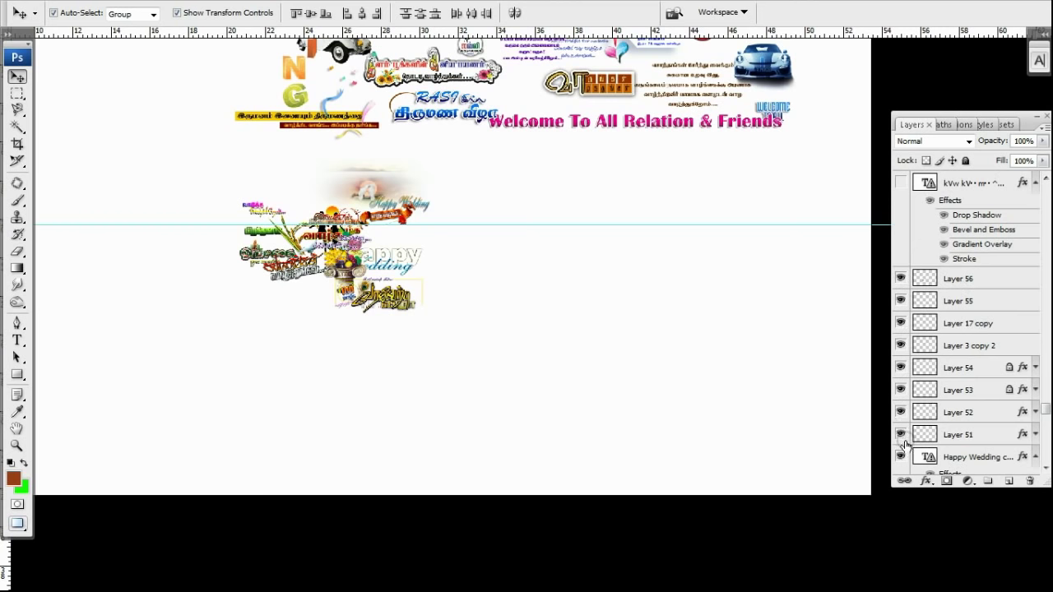
{"action": "scroll", "coordinate": [905, 444], "scroll_direction": "down", "scroll_amount": 3}
{"action": "left_click", "coordinate": [902, 444]}
Make the hidden styled text layer, Layer 57 and another text layer visible
{"action": "scroll", "coordinate": [909, 442], "scroll_direction": "up", "scroll_amount": 2}
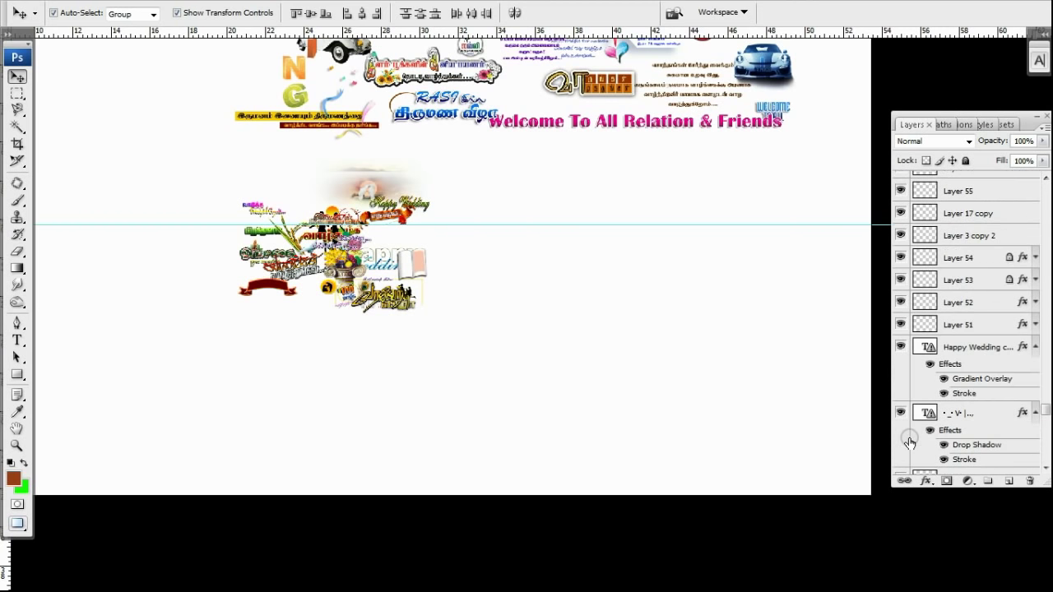
{"action": "scroll", "coordinate": [909, 443], "scroll_direction": "up", "scroll_amount": 3}
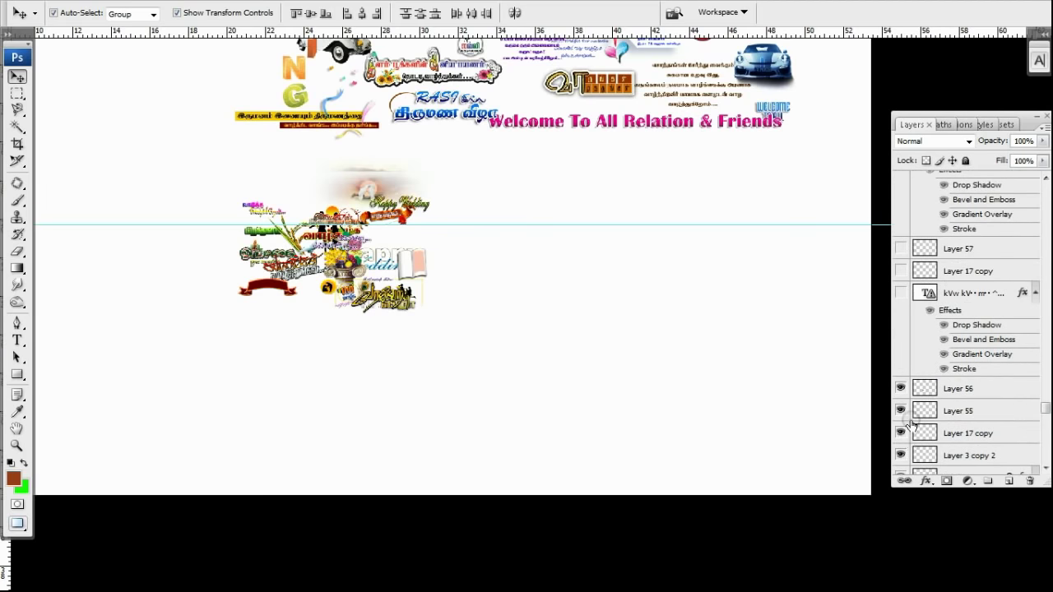
{"action": "left_click", "coordinate": [901, 291]}
{"action": "left_click", "coordinate": [901, 248]}
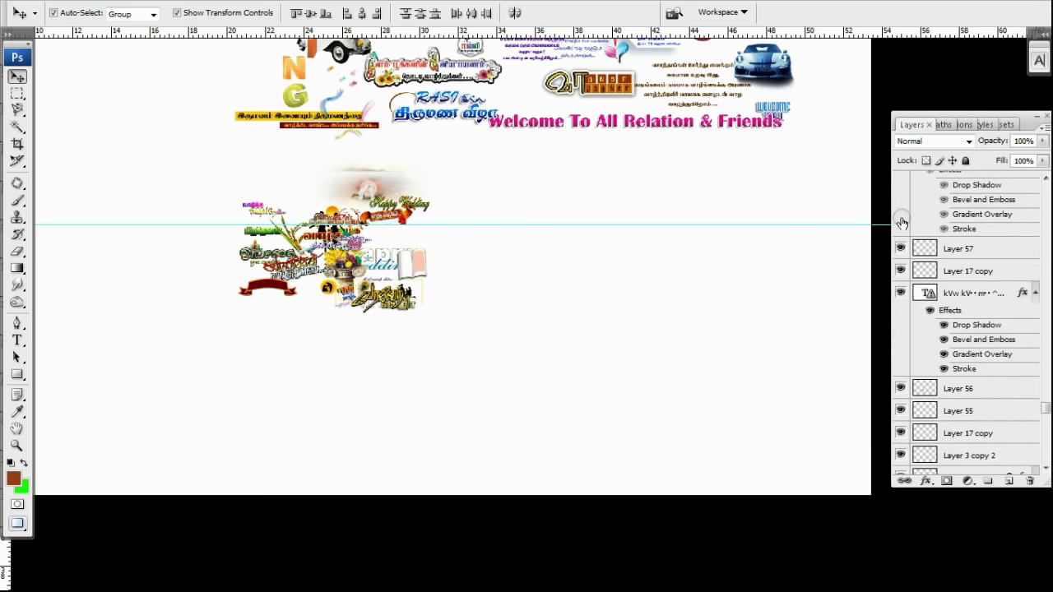
{"action": "scroll", "coordinate": [903, 222], "scroll_direction": "up", "scroll_amount": 3}
{"action": "left_click", "coordinate": [900, 371]}
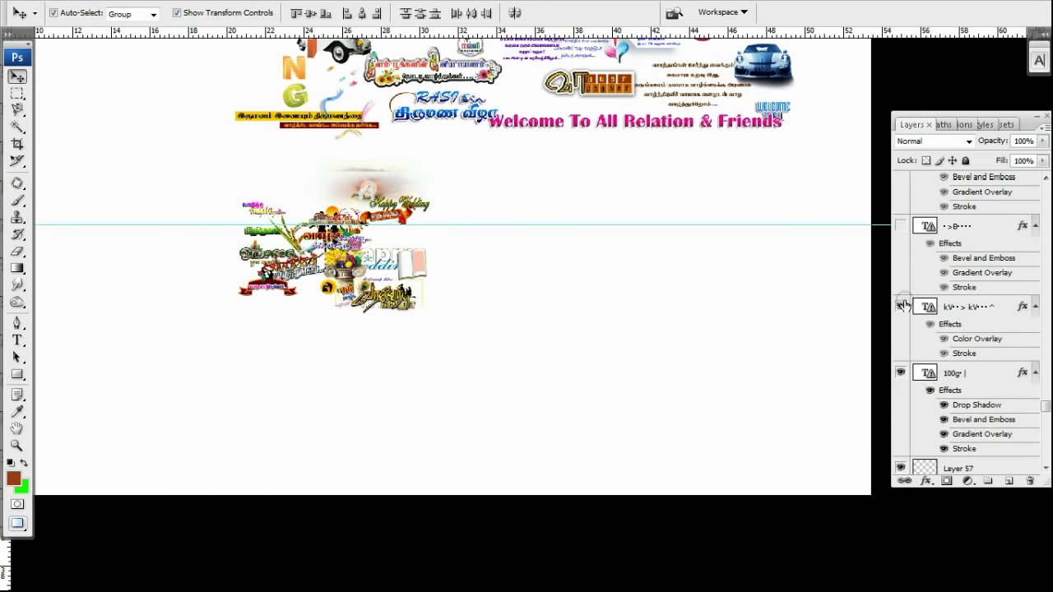
Collapse the text layers' effects lists and show three more hidden Tamil text layers
{"action": "left_click", "coordinate": [1035, 306]}
{"action": "left_click", "coordinate": [1035, 328]}
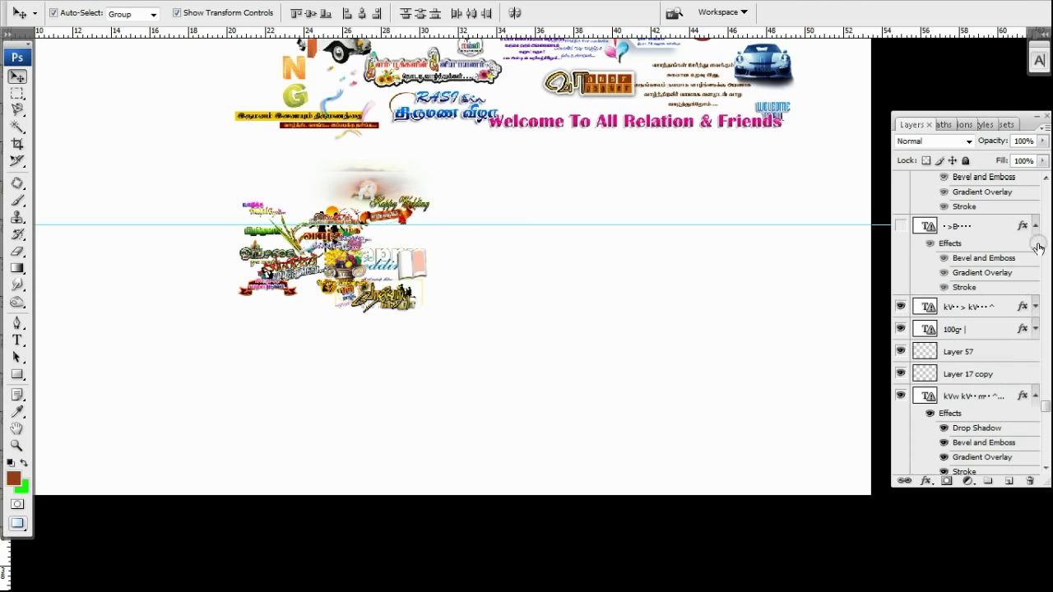
{"action": "left_click", "coordinate": [1035, 226]}
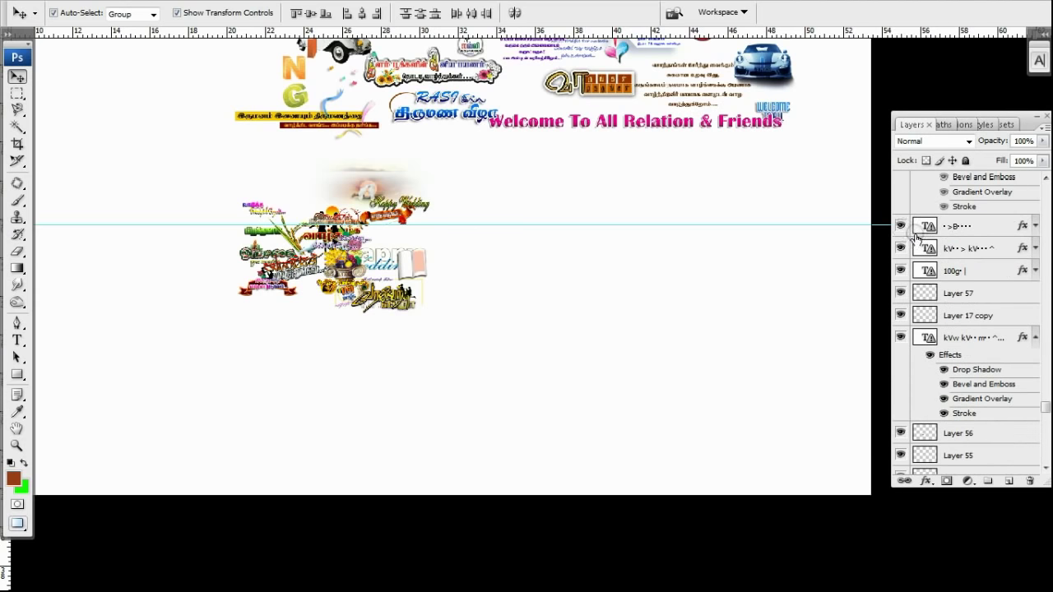
{"action": "scroll", "coordinate": [916, 237], "scroll_direction": "up", "scroll_amount": 5}
{"action": "left_click", "coordinate": [900, 256]}
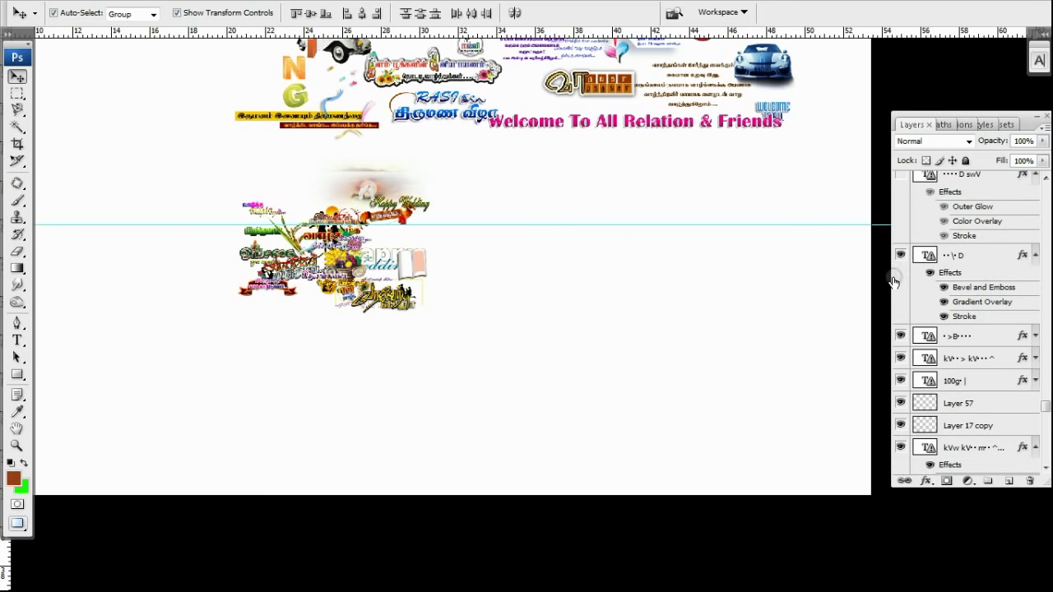
{"action": "scroll", "coordinate": [910, 315], "scroll_direction": "up", "scroll_amount": 10}
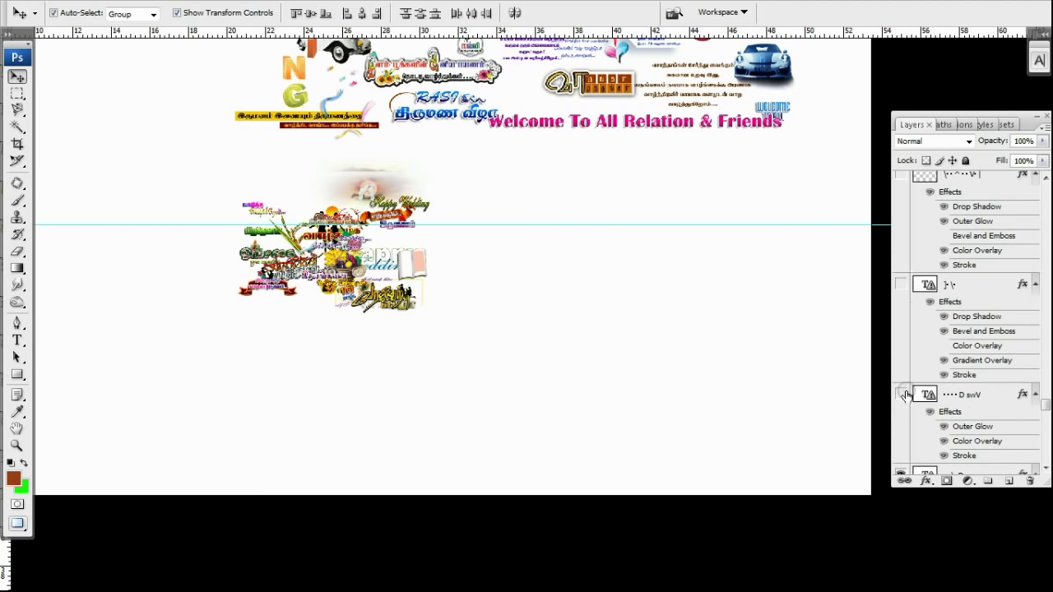
{"action": "left_click", "coordinate": [902, 395]}
{"action": "left_click", "coordinate": [902, 284]}
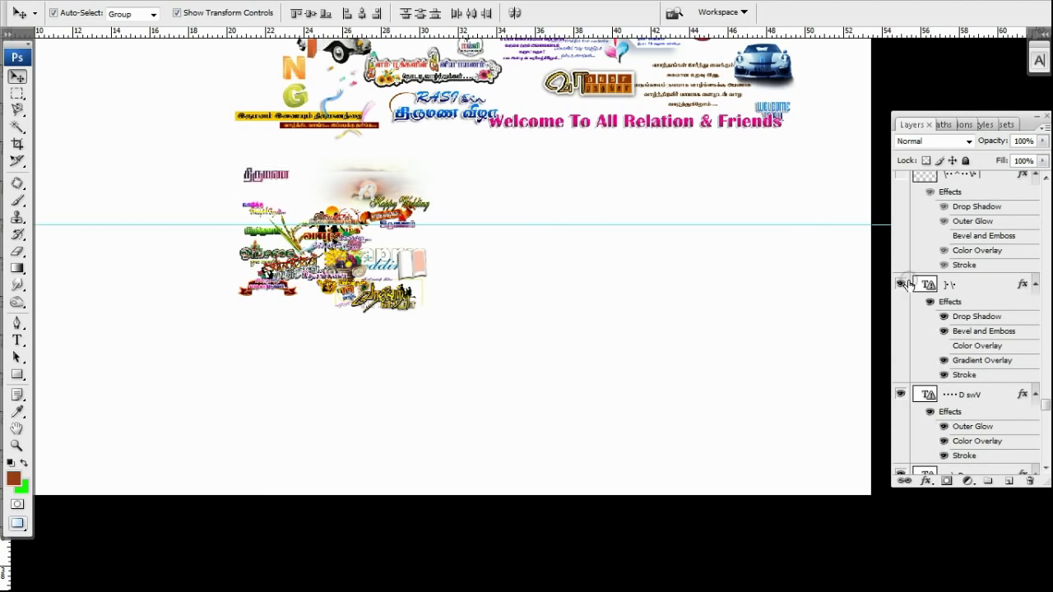
Show Layer 69, Layer 70, their text layers and the top hidden title layer
{"action": "scroll", "coordinate": [909, 284], "scroll_direction": "up", "scroll_amount": 5}
{"action": "scroll", "coordinate": [897, 235], "scroll_direction": "up", "scroll_amount": 3}
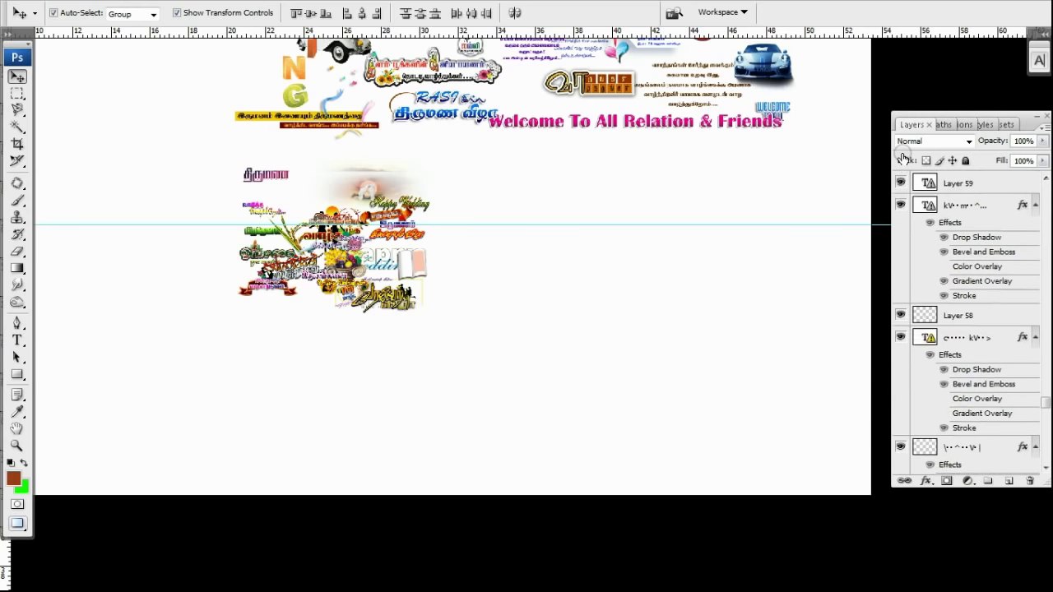
{"action": "scroll", "coordinate": [897, 235], "scroll_direction": "up", "scroll_amount": 3}
{"action": "scroll", "coordinate": [897, 235], "scroll_direction": "up", "scroll_amount": 3}
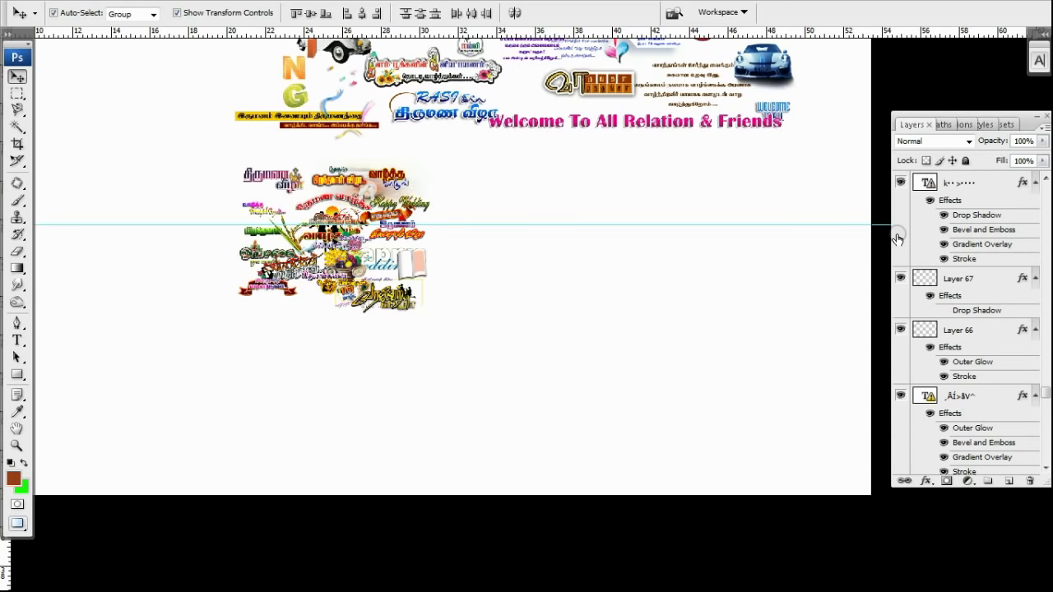
{"action": "scroll", "coordinate": [905, 218], "scroll_direction": "up", "scroll_amount": 3}
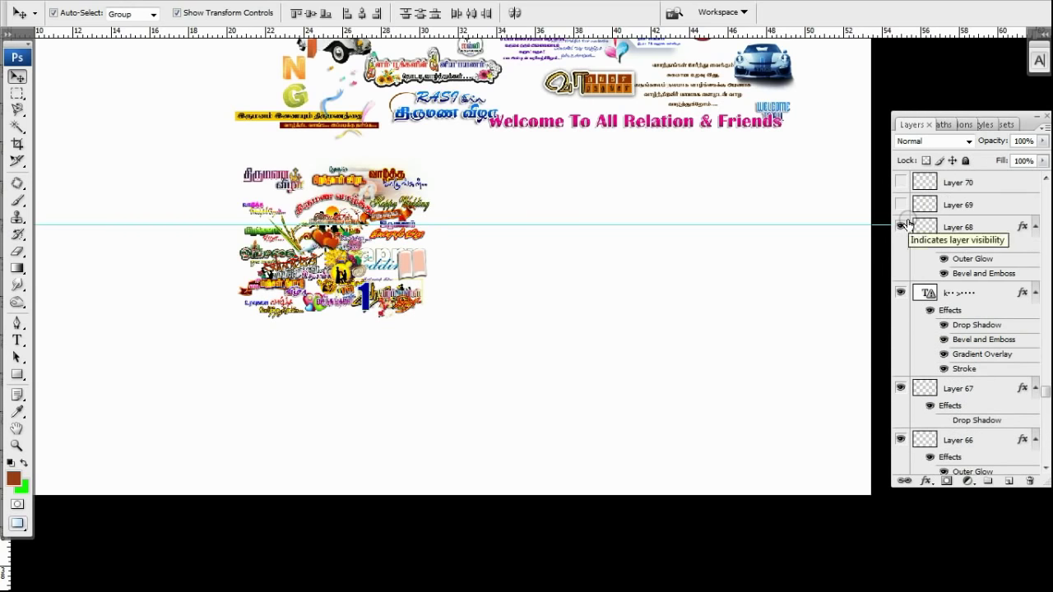
{"action": "scroll", "coordinate": [907, 224], "scroll_direction": "up", "scroll_amount": 5}
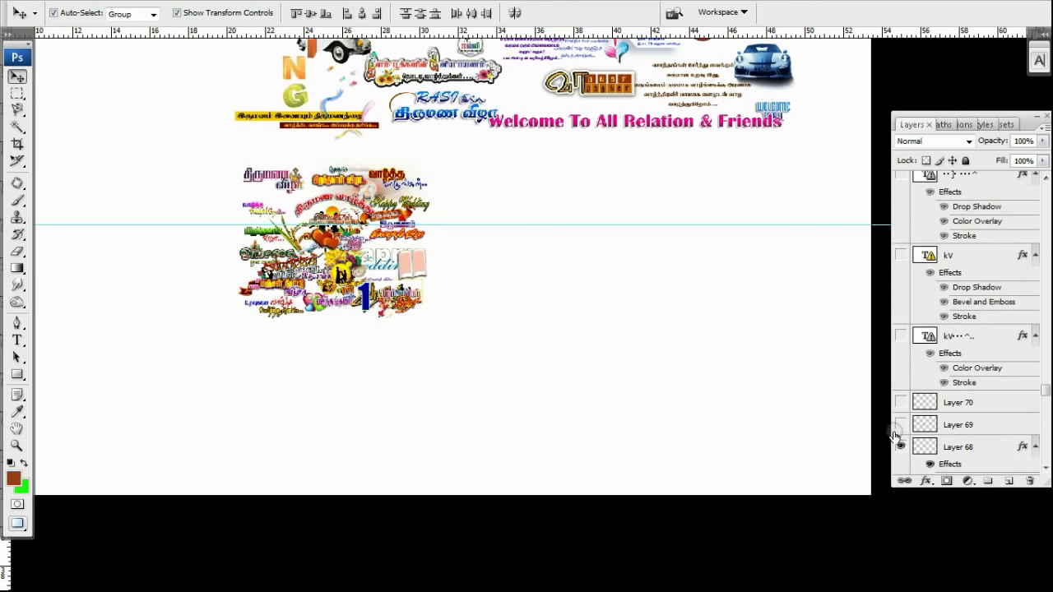
{"action": "left_click_drag", "start_coordinate": [900, 424], "coordinate": [910, 173]}
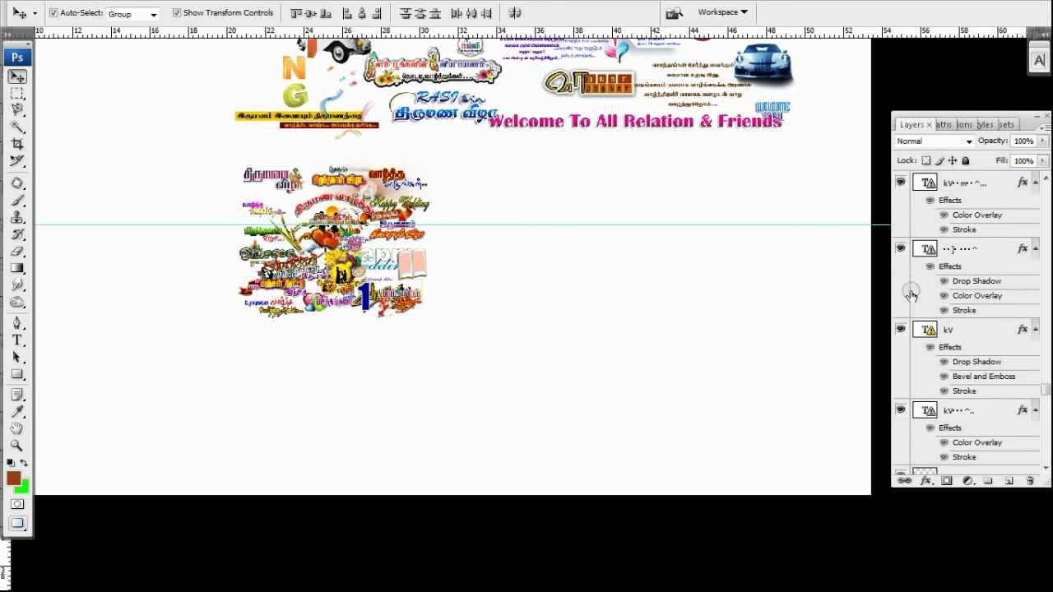
{"action": "scroll", "coordinate": [904, 197], "scroll_direction": "up", "scroll_amount": 1}
{"action": "scroll", "coordinate": [902, 189], "scroll_direction": "up", "scroll_amount": 4}
{"action": "left_click", "coordinate": [901, 183]}
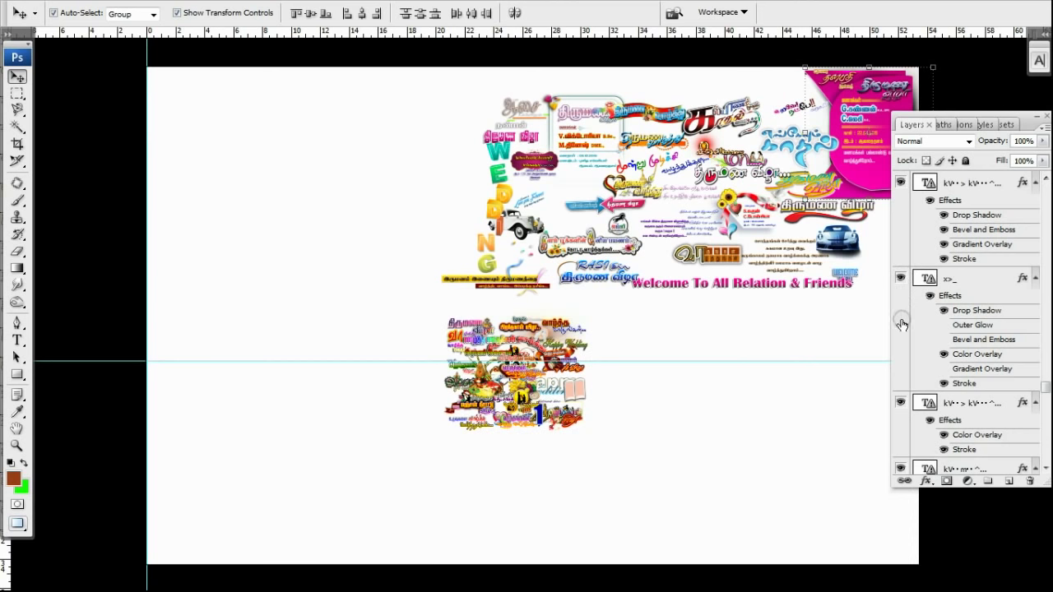
Switch on several runs of hidden layers, including Layers 113, 114 and 115
{"action": "scroll", "coordinate": [902, 330], "scroll_direction": "up", "scroll_amount": 5}
{"action": "left_click_drag", "start_coordinate": [902, 356], "coordinate": [900, 160]}
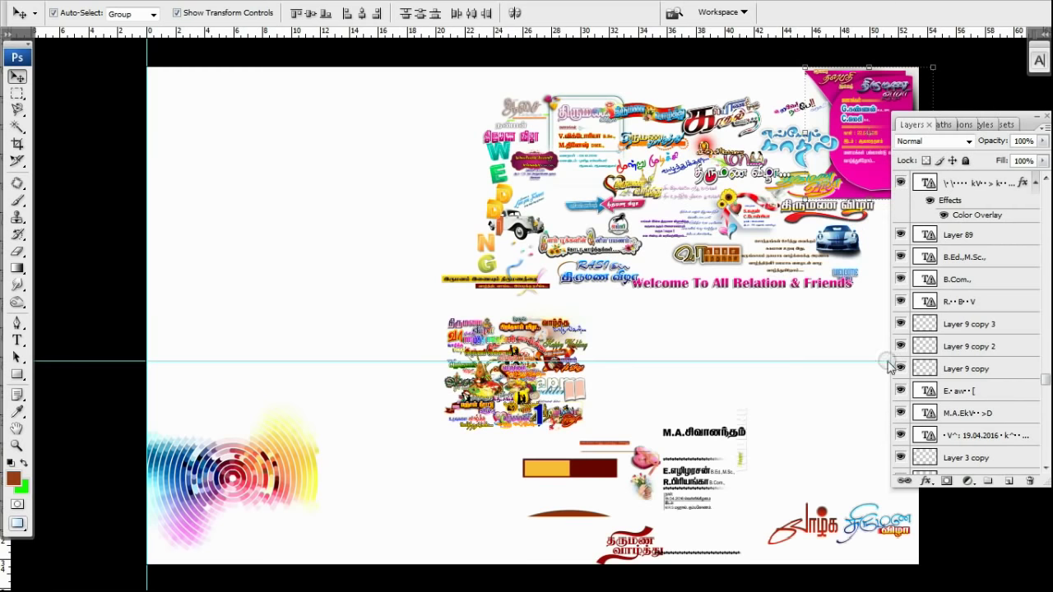
{"action": "left_click_drag", "start_coordinate": [889, 367], "coordinate": [897, 440]}
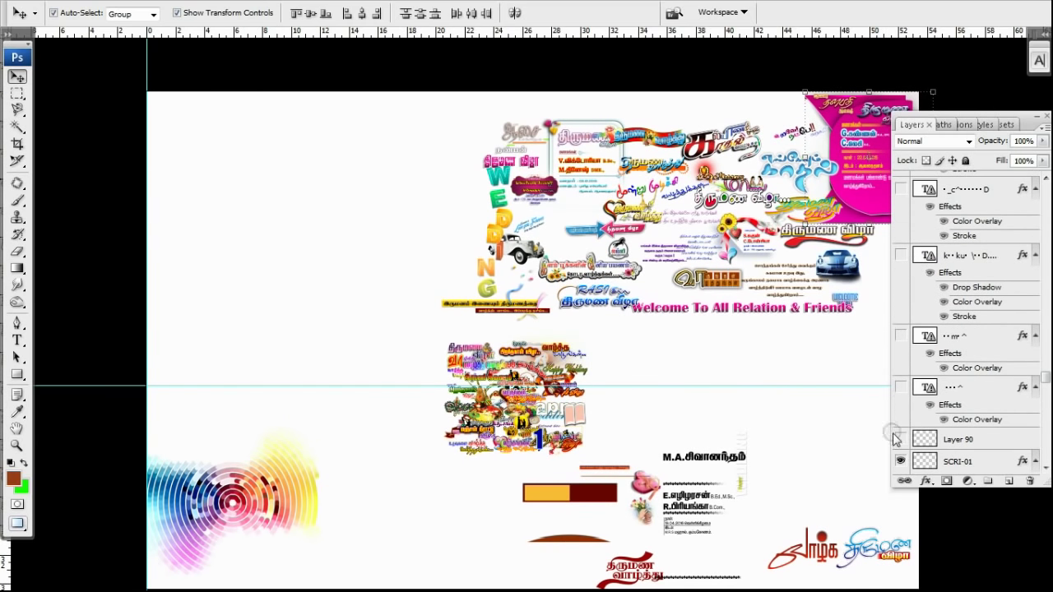
{"action": "left_click_drag", "start_coordinate": [896, 440], "coordinate": [902, 162]}
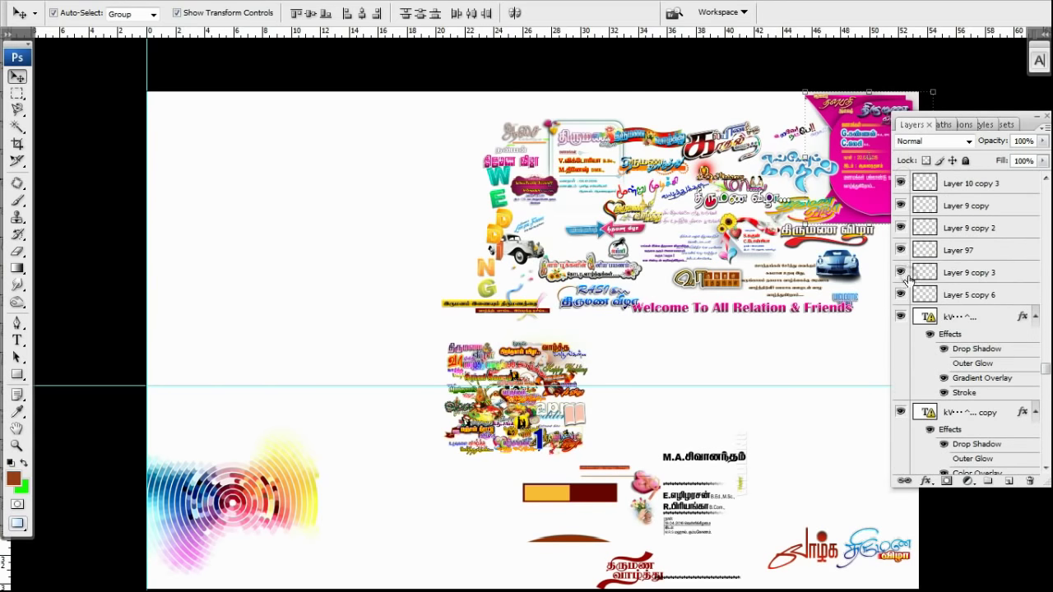
{"action": "left_click_drag", "start_coordinate": [909, 287], "coordinate": [921, 284]}
{"action": "scroll", "coordinate": [913, 278], "scroll_direction": "up", "scroll_amount": 3}
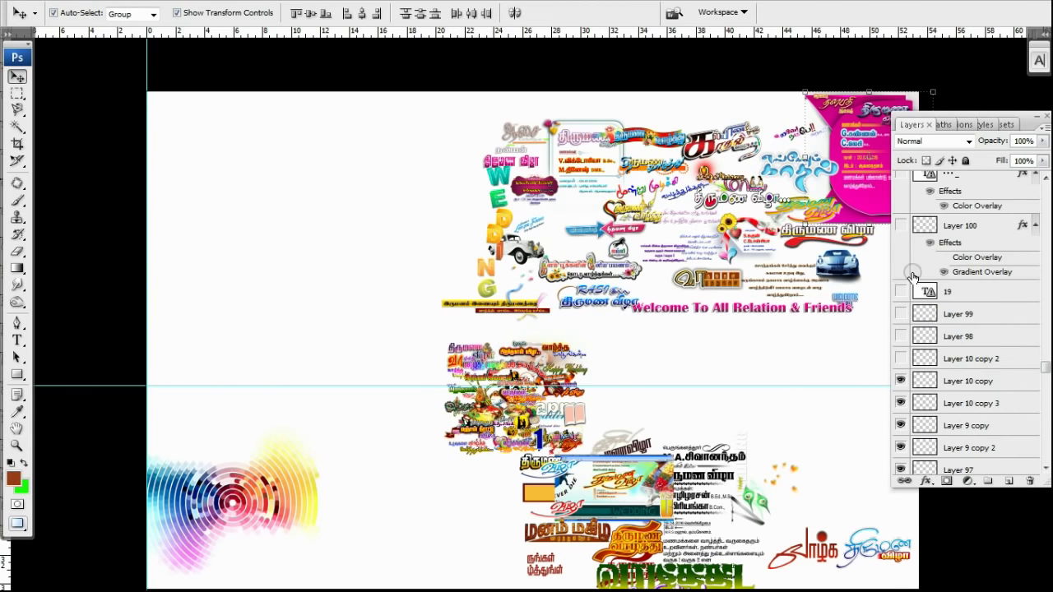
{"action": "left_click_drag", "start_coordinate": [904, 302], "coordinate": [905, 157]}
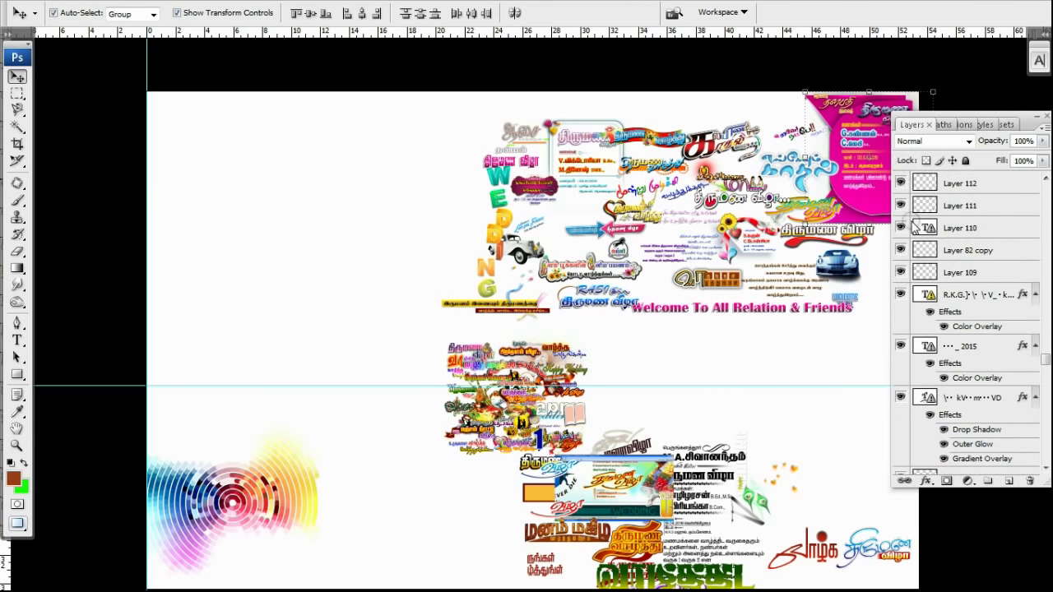
{"action": "scroll", "coordinate": [920, 286], "scroll_direction": "up", "scroll_amount": 5}
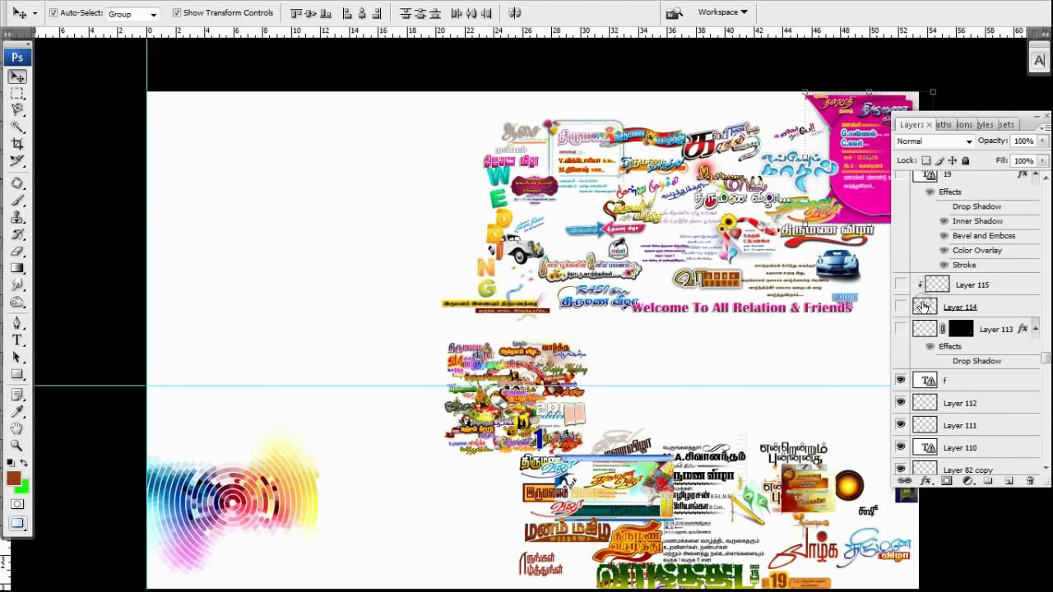
{"action": "left_click_drag", "start_coordinate": [897, 329], "coordinate": [912, 271]}
{"action": "left_click_drag", "start_coordinate": [888, 213], "coordinate": [886, 191]}
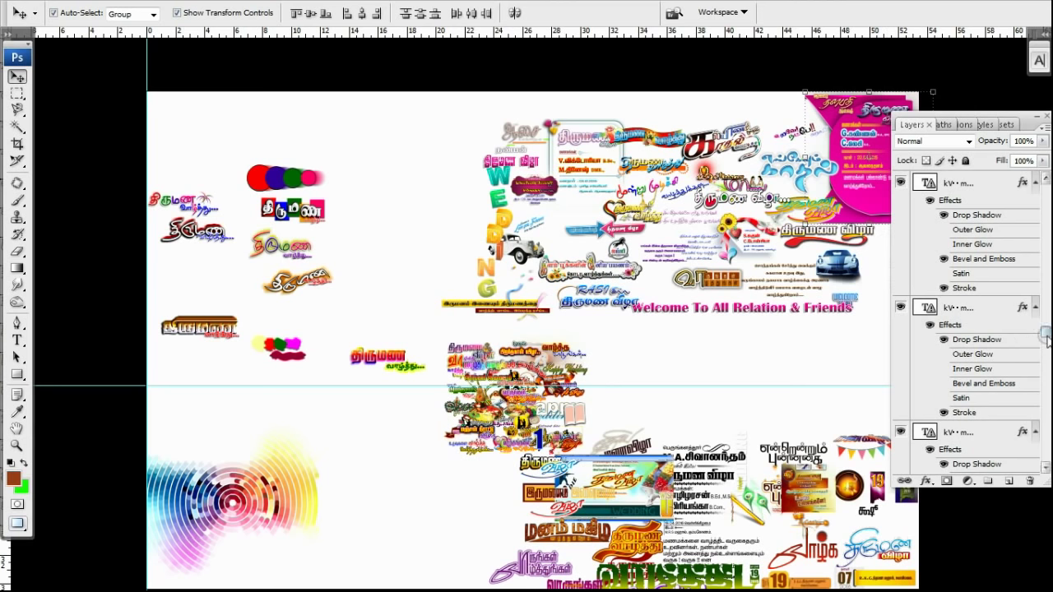
Turn on two further runs of hidden layers higher in the layer stack
{"action": "scroll", "coordinate": [1045, 333], "scroll_direction": "up", "scroll_amount": 3}
{"action": "scroll", "coordinate": [919, 234], "scroll_direction": "up", "scroll_amount": 2}
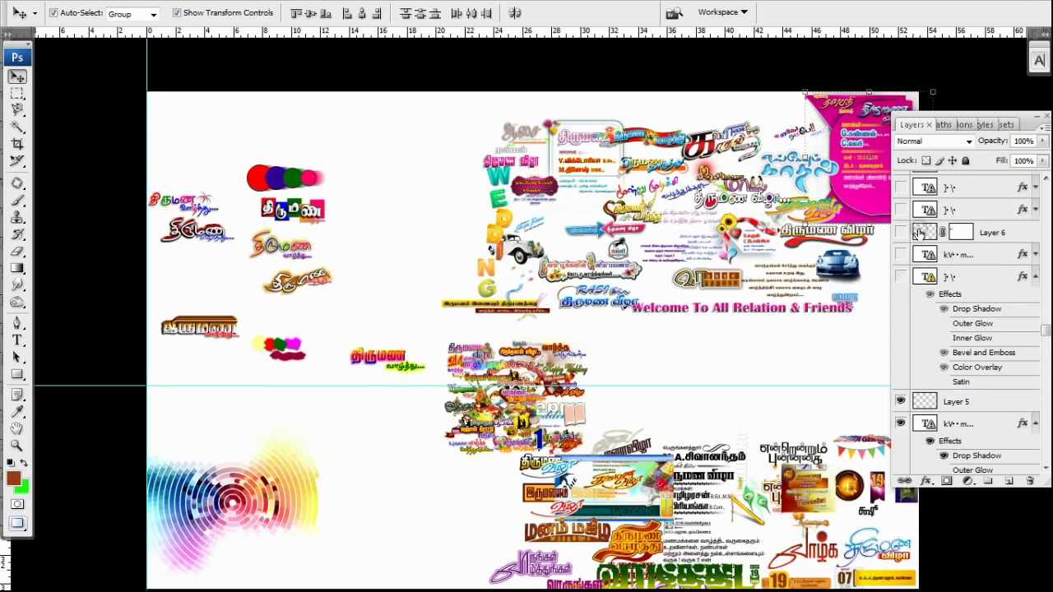
{"action": "left_click_drag", "start_coordinate": [903, 276], "coordinate": [901, 158]}
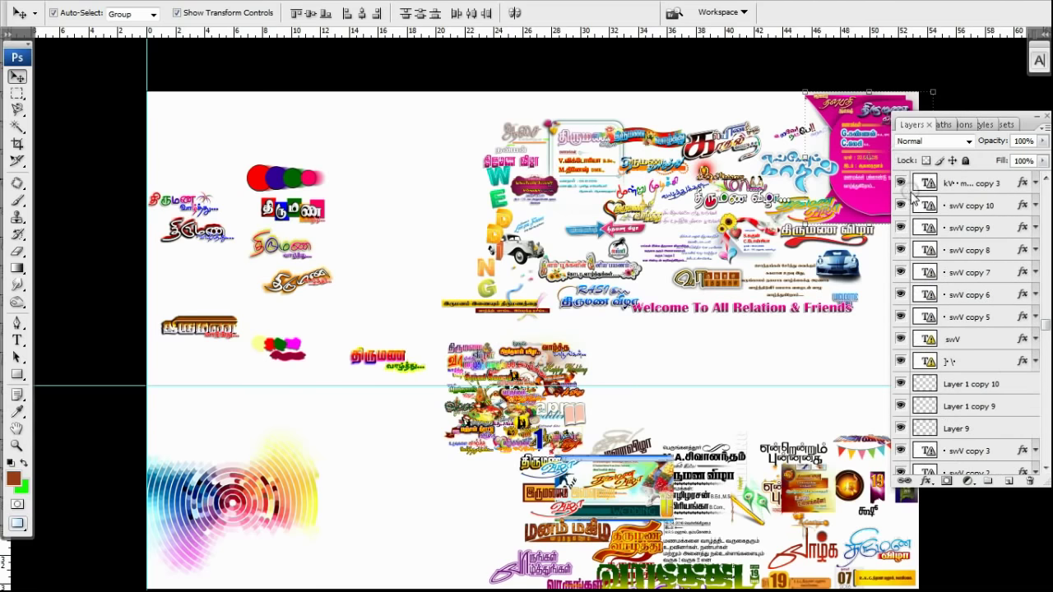
{"action": "scroll", "coordinate": [909, 220], "scroll_direction": "up", "scroll_amount": 5}
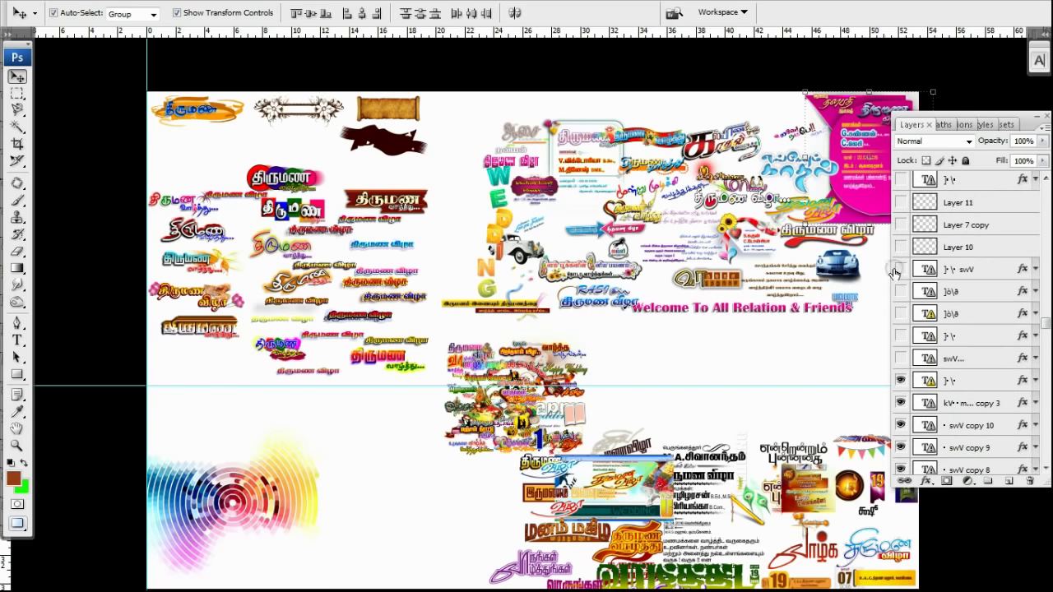
{"action": "left_click_drag", "start_coordinate": [901, 360], "coordinate": [904, 164]}
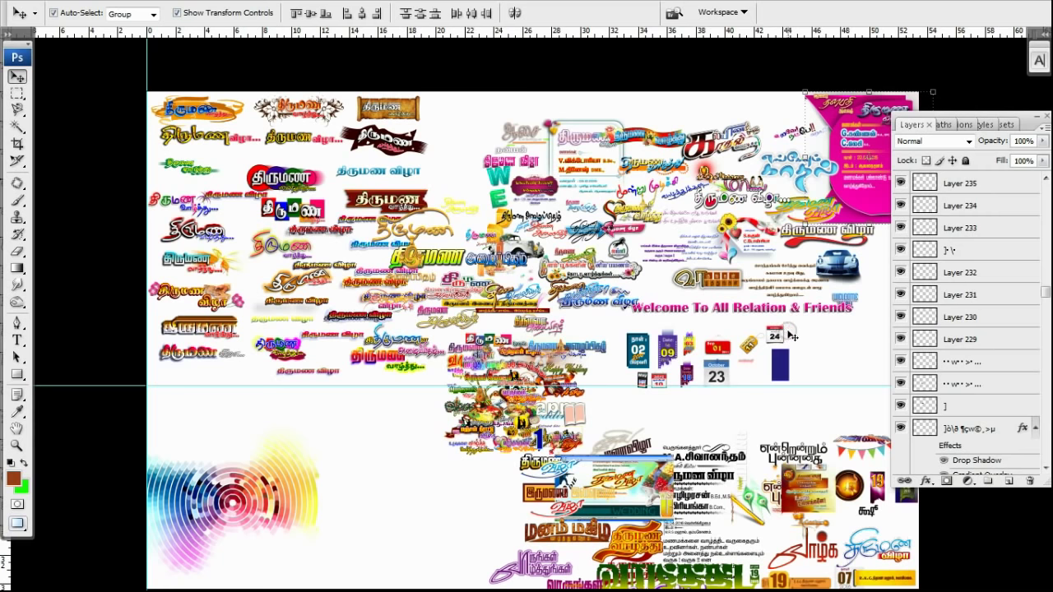
Toggle Layer 236's visibility, then scroll up through the remaining layer list
{"action": "scroll", "coordinate": [929, 280], "scroll_direction": "up", "scroll_amount": 5}
{"action": "scroll", "coordinate": [930, 284], "scroll_direction": "down", "scroll_amount": 2}
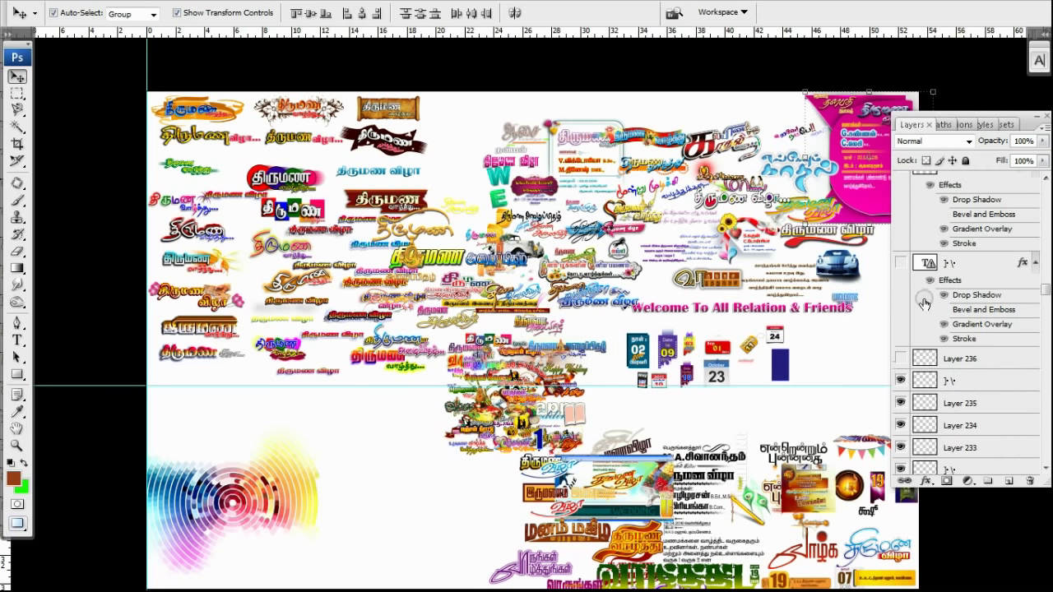
{"action": "left_click", "coordinate": [903, 360]}
{"action": "scroll", "coordinate": [920, 197], "scroll_direction": "up", "scroll_amount": 2}
{"action": "scroll", "coordinate": [914, 206], "scroll_direction": "up", "scroll_amount": 3}
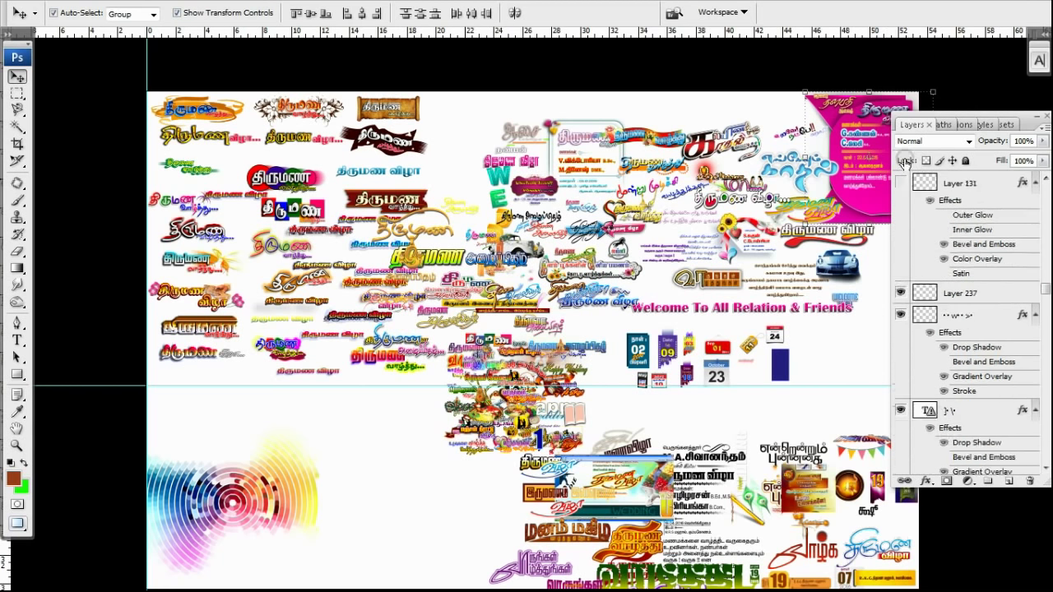
{"action": "scroll", "coordinate": [901, 216], "scroll_direction": "up", "scroll_amount": 3}
{"action": "scroll", "coordinate": [899, 452], "scroll_direction": "down", "scroll_amount": 2}
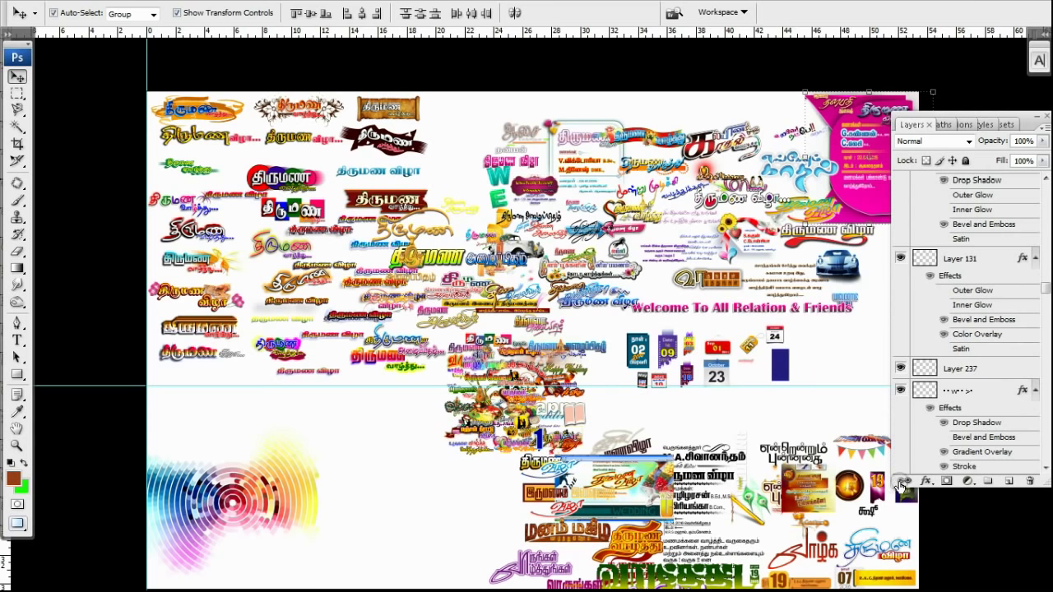
{"action": "scroll", "coordinate": [922, 346], "scroll_direction": "down", "scroll_amount": 3}
{"action": "scroll", "coordinate": [905, 190], "scroll_direction": "up", "scroll_amount": 5}
{"action": "scroll", "coordinate": [904, 177], "scroll_direction": "up", "scroll_amount": 5}
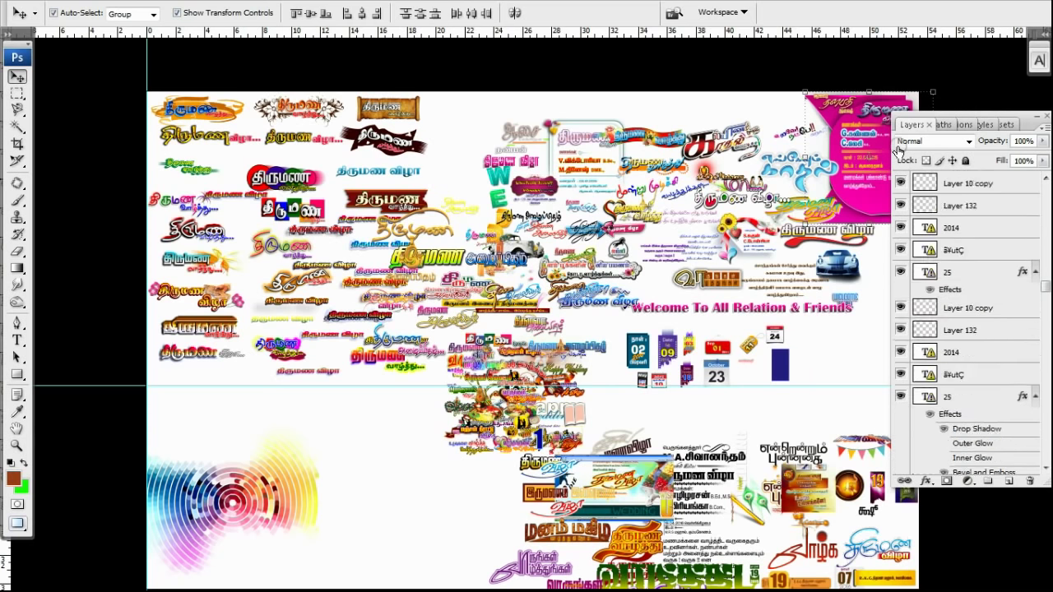
{"action": "scroll", "coordinate": [902, 165], "scroll_direction": "up", "scroll_amount": 5}
{"action": "scroll", "coordinate": [899, 152], "scroll_direction": "up", "scroll_amount": 5}
{"action": "scroll", "coordinate": [899, 152], "scroll_direction": "up", "scroll_amount": 5}
{"action": "scroll", "coordinate": [899, 152], "scroll_direction": "up", "scroll_amount": 3}
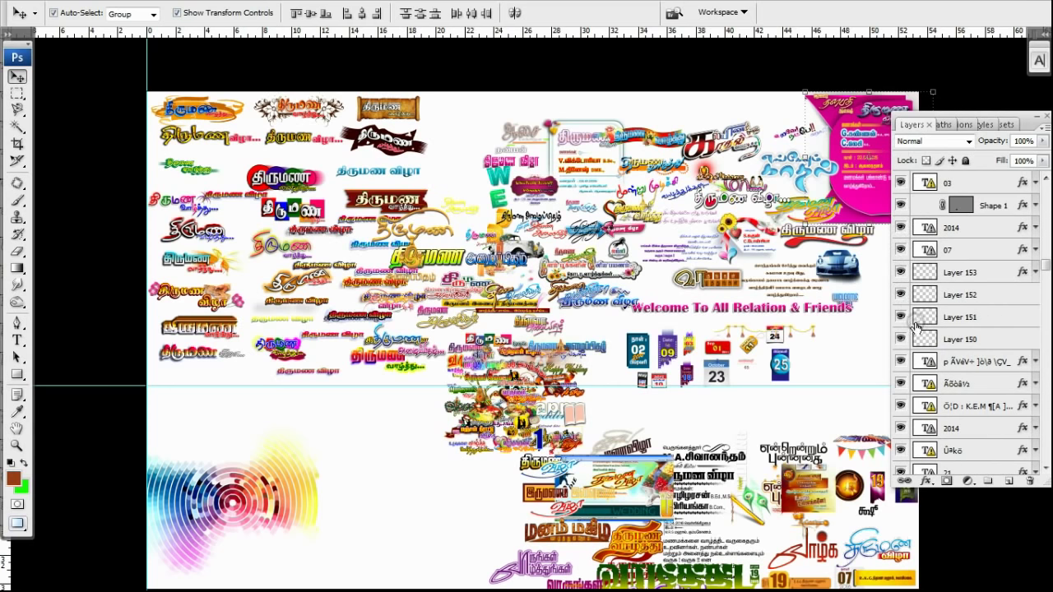
{"action": "scroll", "coordinate": [916, 327], "scroll_direction": "up", "scroll_amount": 5}
{"action": "scroll", "coordinate": [916, 327], "scroll_direction": "up", "scroll_amount": 5}
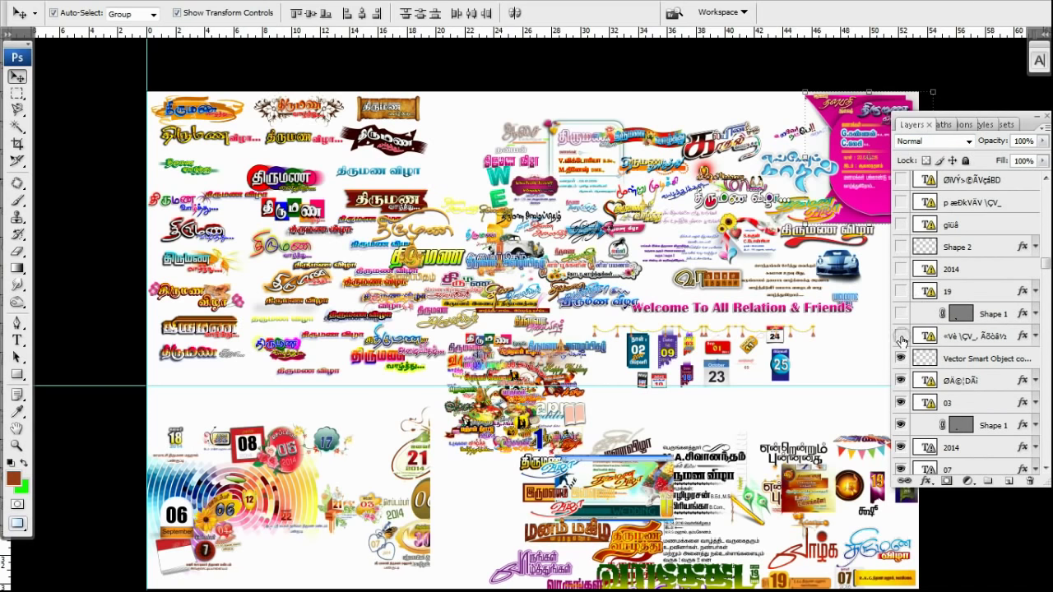
Show the 2014, 19 and Shape 1 layers plus the following hidden layers
{"action": "left_click_drag", "start_coordinate": [902, 313], "coordinate": [898, 169]}
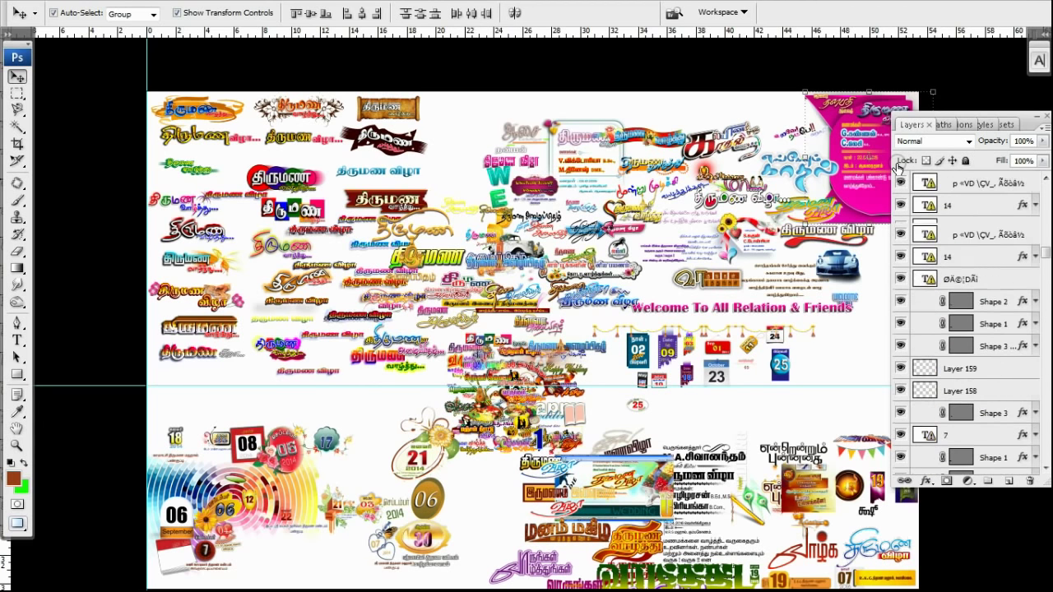
{"action": "left_click_drag", "start_coordinate": [898, 169], "coordinate": [897, 300]}
{"action": "scroll", "coordinate": [897, 300], "scroll_direction": "up", "scroll_amount": 3}
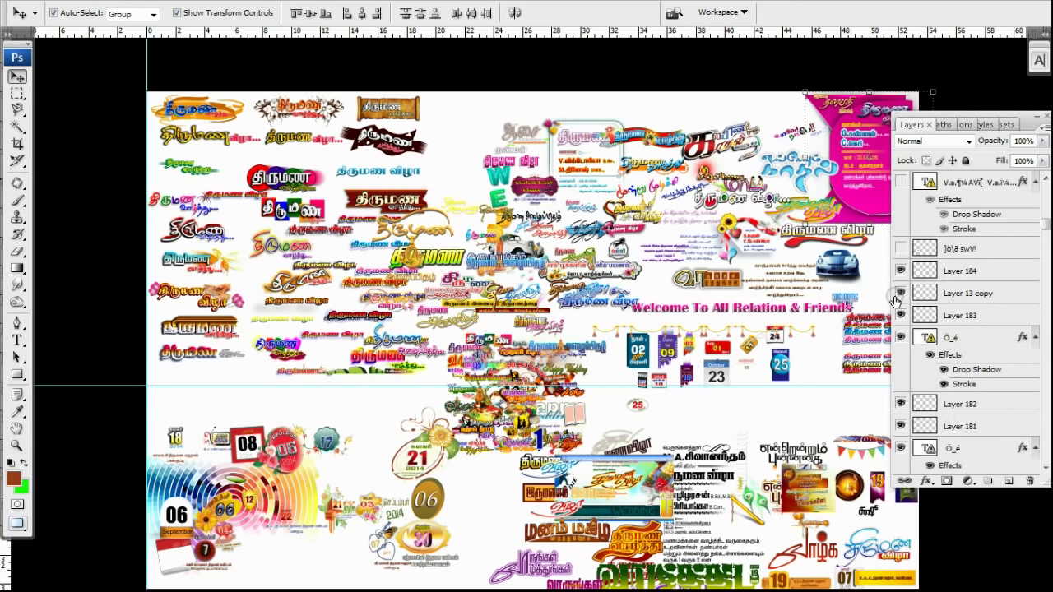
{"action": "left_click_drag", "start_coordinate": [903, 248], "coordinate": [903, 180]}
Make the Wedding title layers visible and exit full-screen mode with F
{"action": "scroll", "coordinate": [902, 180], "scroll_direction": "up", "scroll_amount": 3}
{"action": "scroll", "coordinate": [897, 247], "scroll_direction": "up", "scroll_amount": 3}
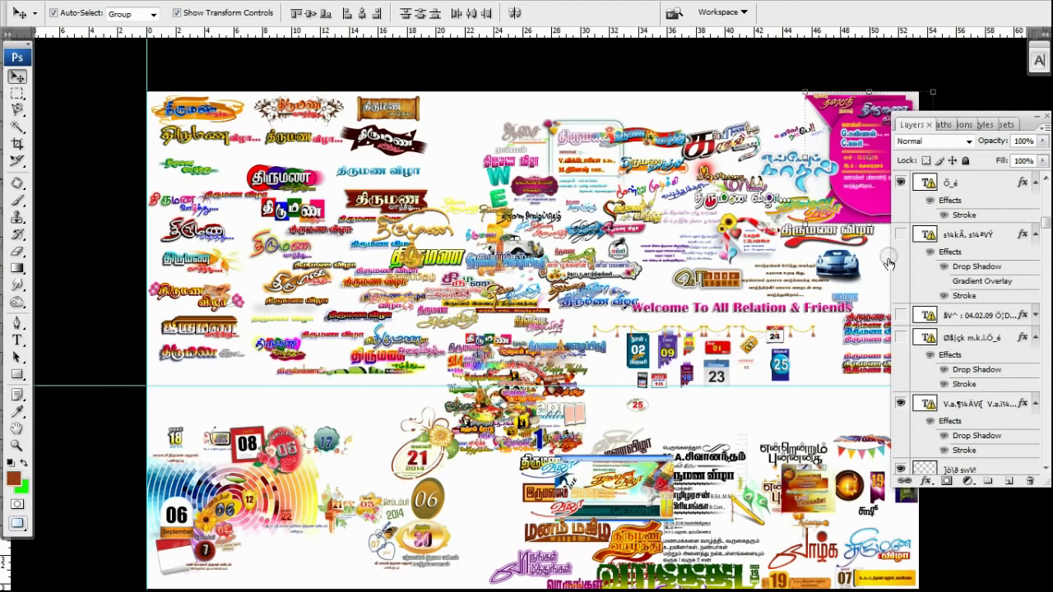
{"action": "scroll", "coordinate": [900, 198], "scroll_direction": "up", "scroll_amount": 3}
{"action": "scroll", "coordinate": [901, 190], "scroll_direction": "up", "scroll_amount": 3}
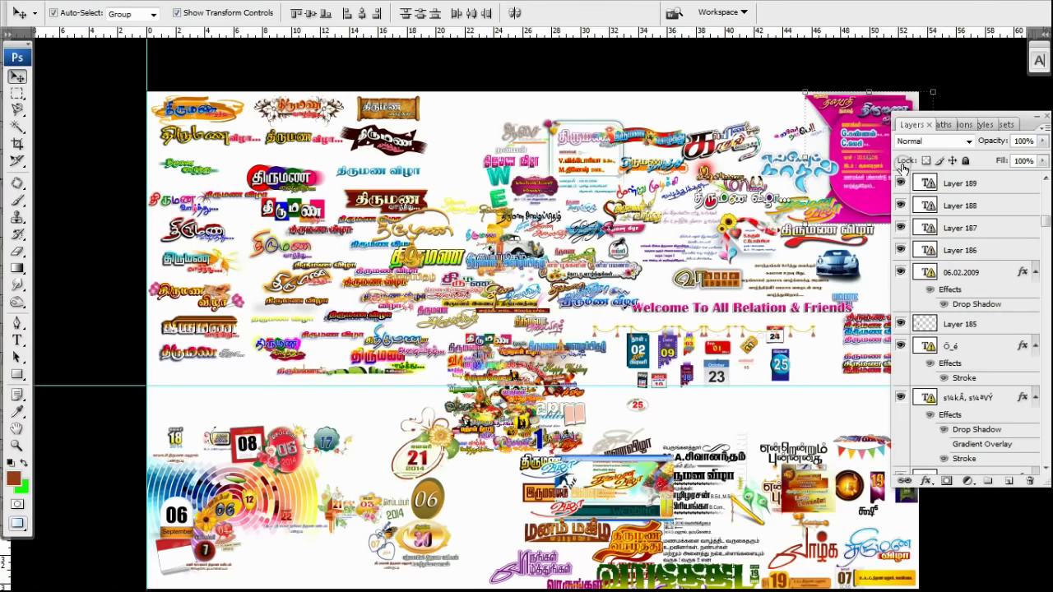
{"action": "scroll", "coordinate": [902, 181], "scroll_direction": "up", "scroll_amount": 3}
{"action": "scroll", "coordinate": [903, 169], "scroll_direction": "up", "scroll_amount": 3}
{"action": "scroll", "coordinate": [903, 169], "scroll_direction": "up", "scroll_amount": 3}
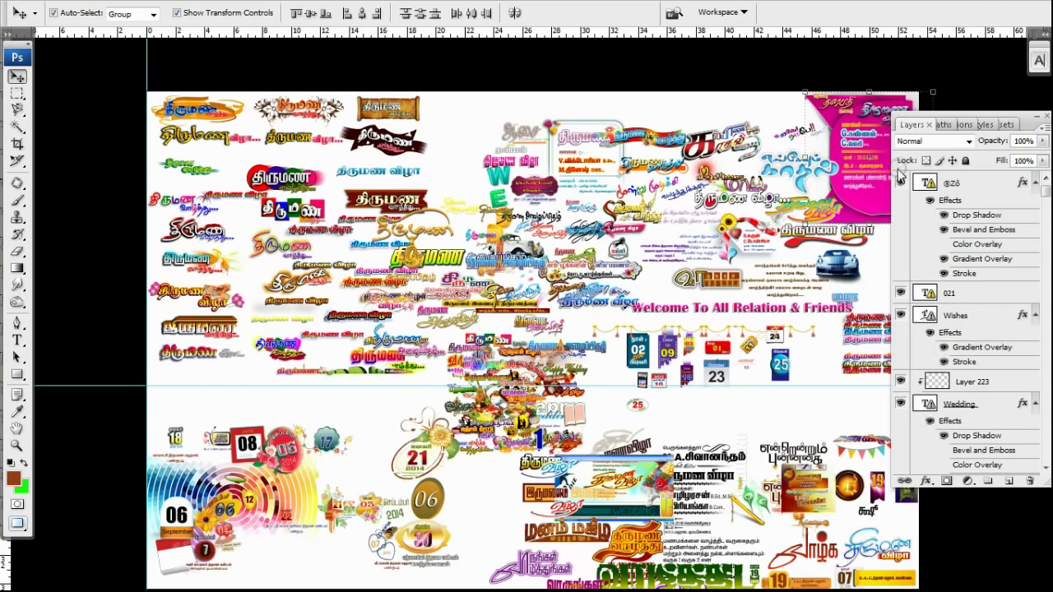
{"action": "left_click", "coordinate": [901, 183]}
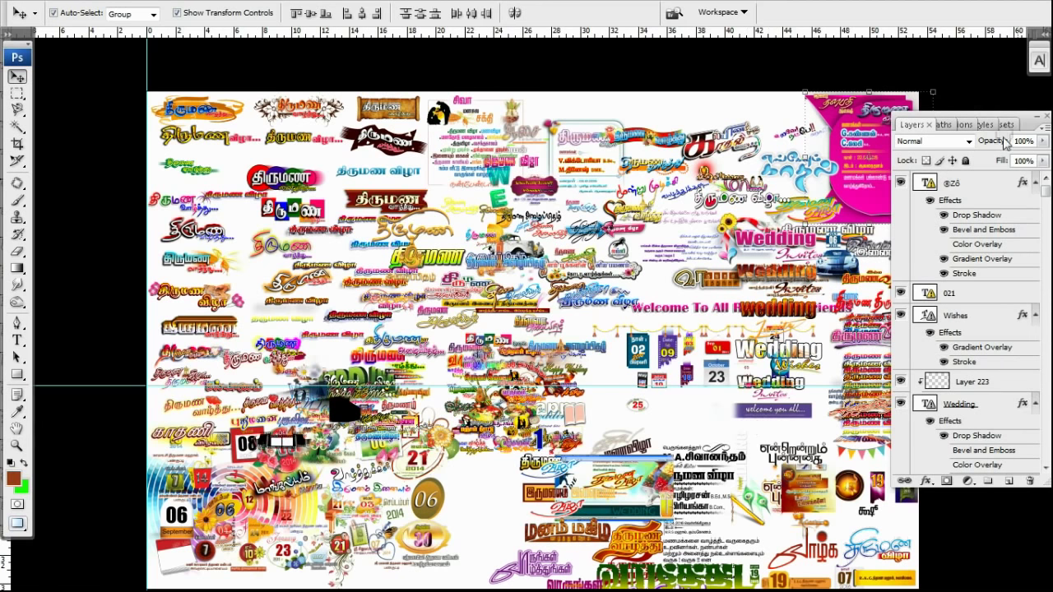
{"action": "key", "text": "f"}
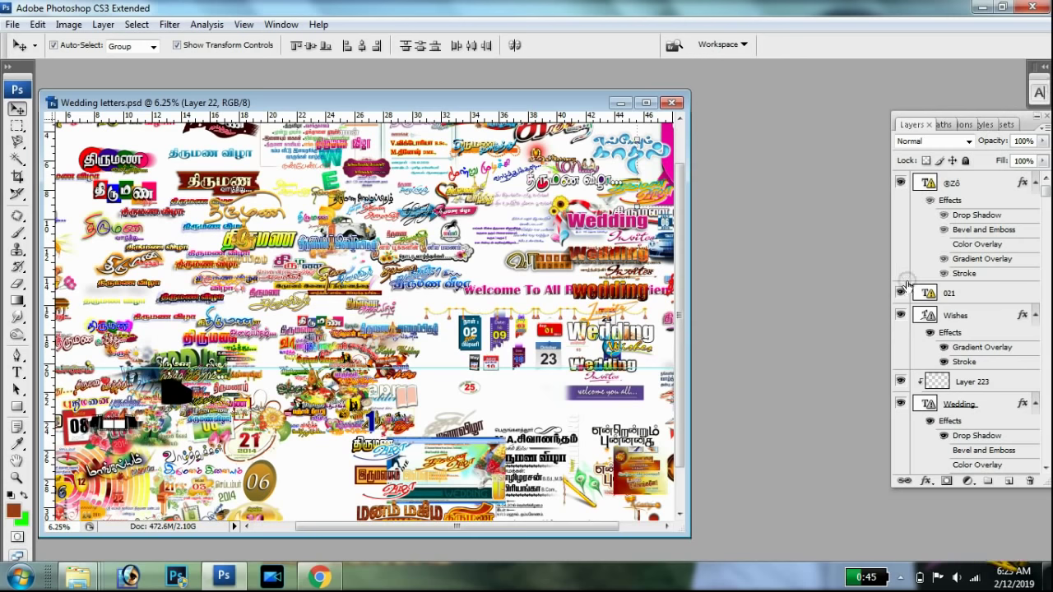
{"action": "scroll", "coordinate": [902, 453], "scroll_direction": "down", "scroll_amount": 3}
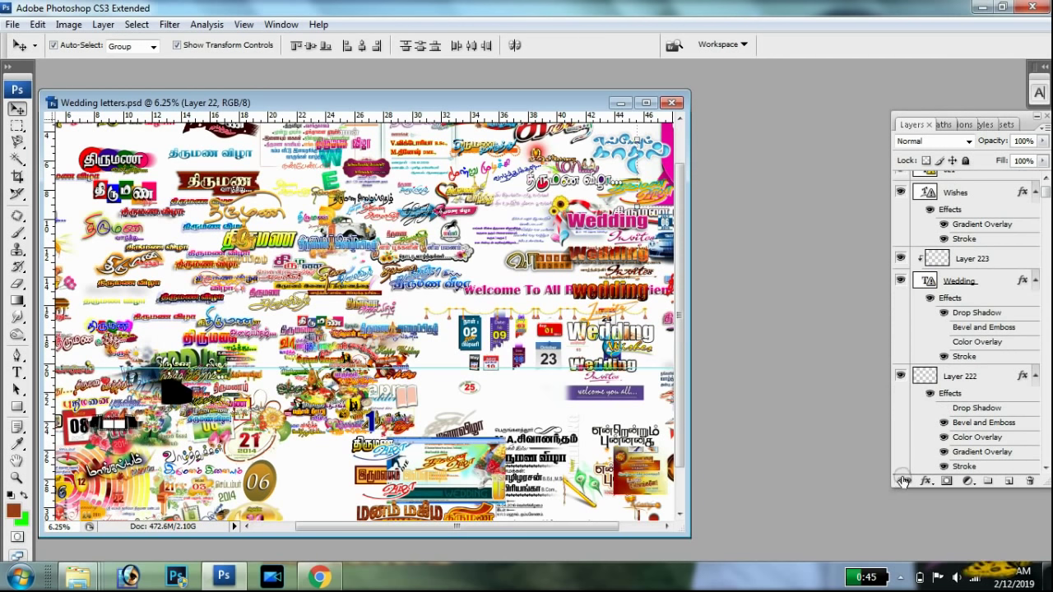
{"action": "scroll", "coordinate": [904, 481], "scroll_direction": "down", "scroll_amount": 5}
{"action": "scroll", "coordinate": [904, 481], "scroll_direction": "down", "scroll_amount": 5}
{"action": "scroll", "coordinate": [903, 480], "scroll_direction": "down", "scroll_amount": 5}
{"action": "scroll", "coordinate": [902, 493], "scroll_direction": "down", "scroll_amount": 5}
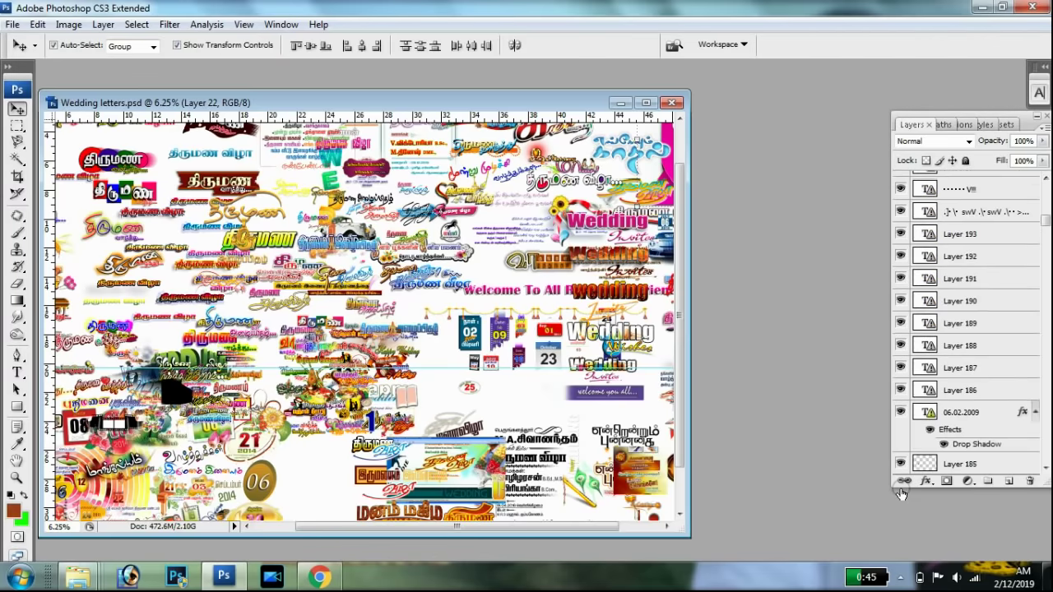
{"action": "scroll", "coordinate": [902, 493], "scroll_direction": "down", "scroll_amount": 5}
{"action": "scroll", "coordinate": [901, 493], "scroll_direction": "down", "scroll_amount": 5}
{"action": "scroll", "coordinate": [901, 493], "scroll_direction": "down", "scroll_amount": 5}
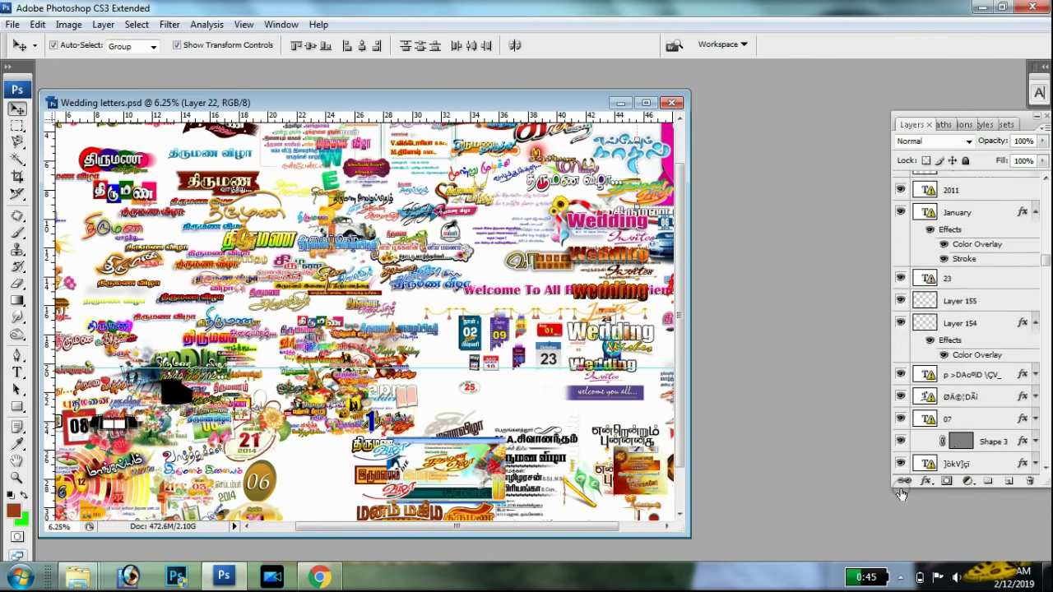
{"action": "scroll", "coordinate": [902, 494], "scroll_direction": "down", "scroll_amount": 5}
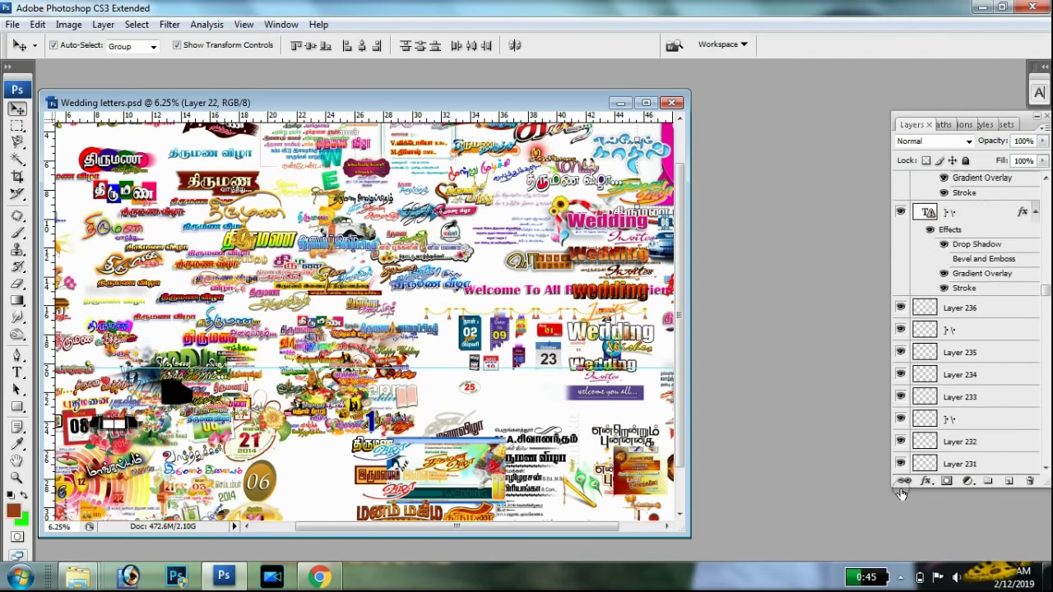